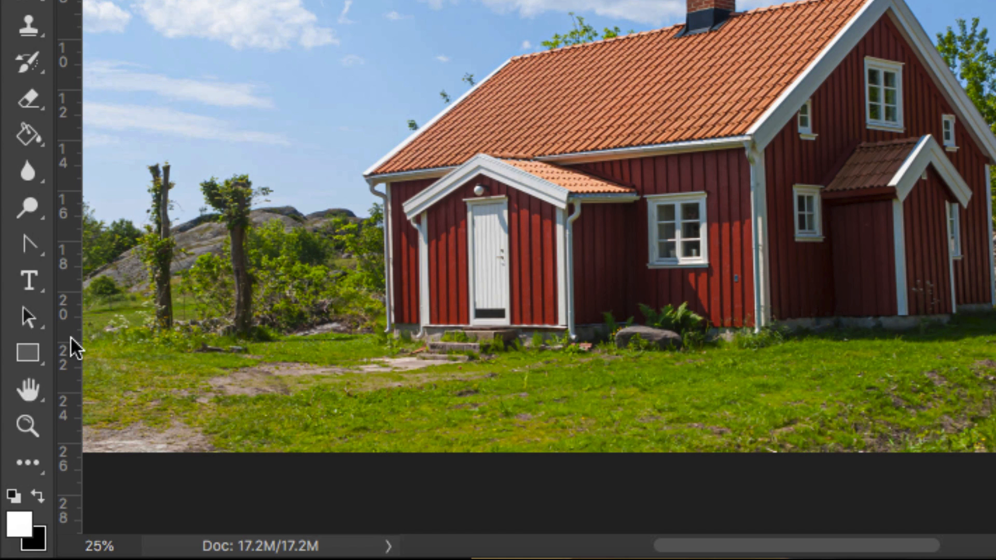
# Step: Use the Zoom tool to magnify the red house photo to 50% and zoom back out to 25%
pyautogui.click(26, 426)
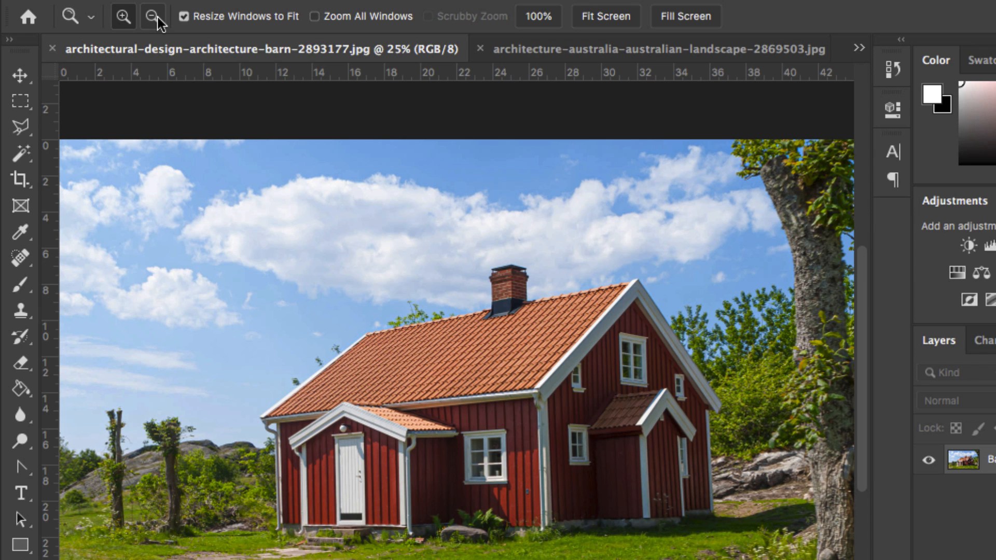
pyautogui.click(483, 384)
pyautogui.click(484, 384)
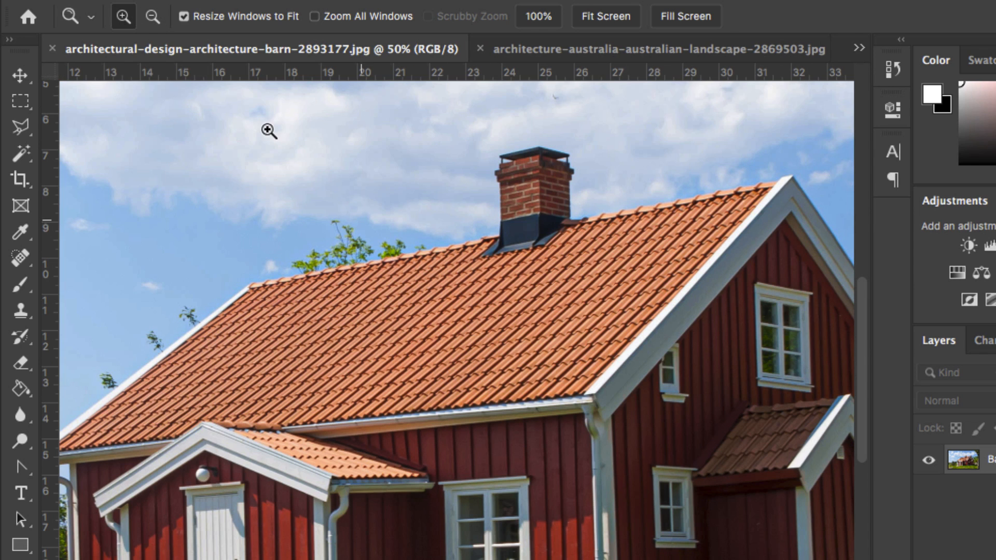
pyautogui.click(152, 18)
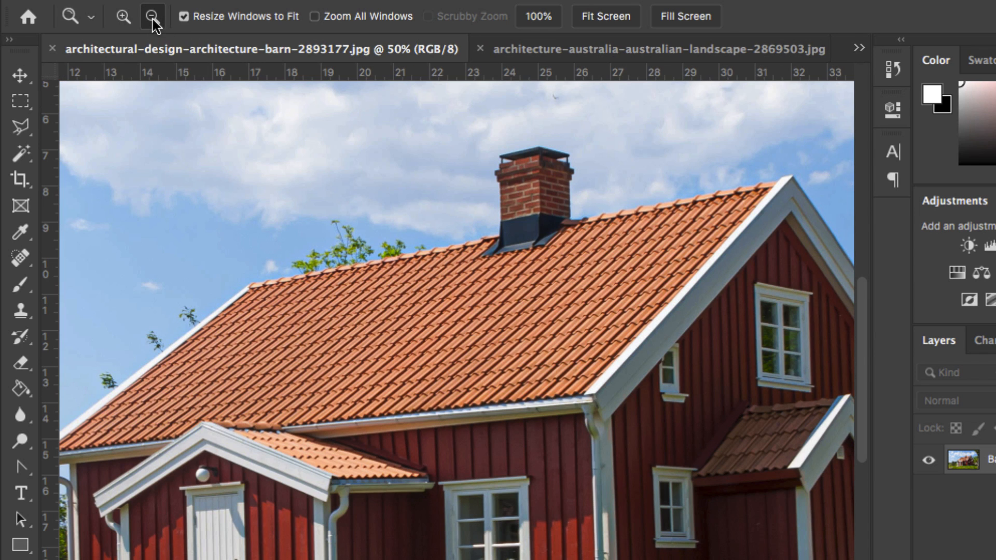
pyautogui.click(490, 351)
pyautogui.click(490, 352)
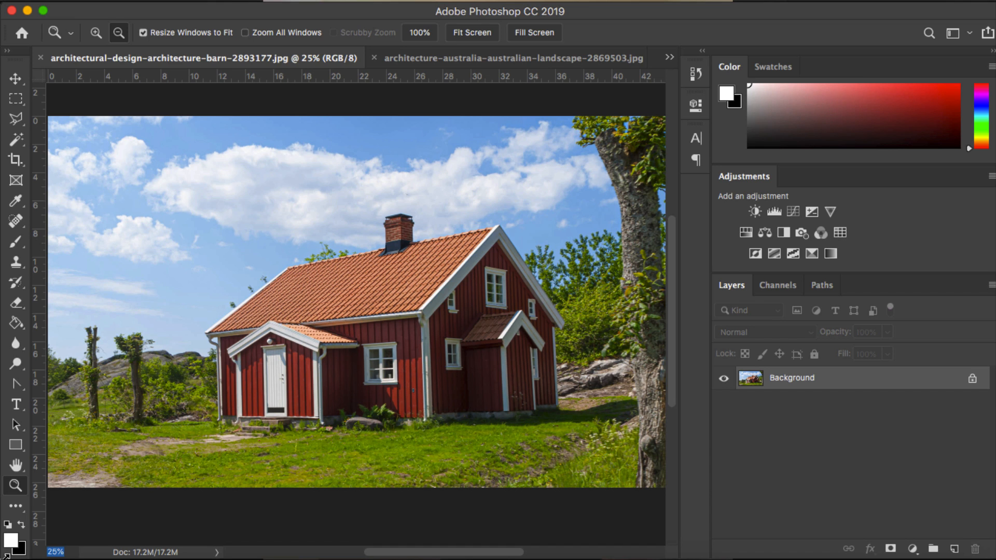
# Step: Enter an exact zoom level of 50% for the red house photo, and set it back to 25%
pyautogui.write('50')
pyautogui.press('Return')
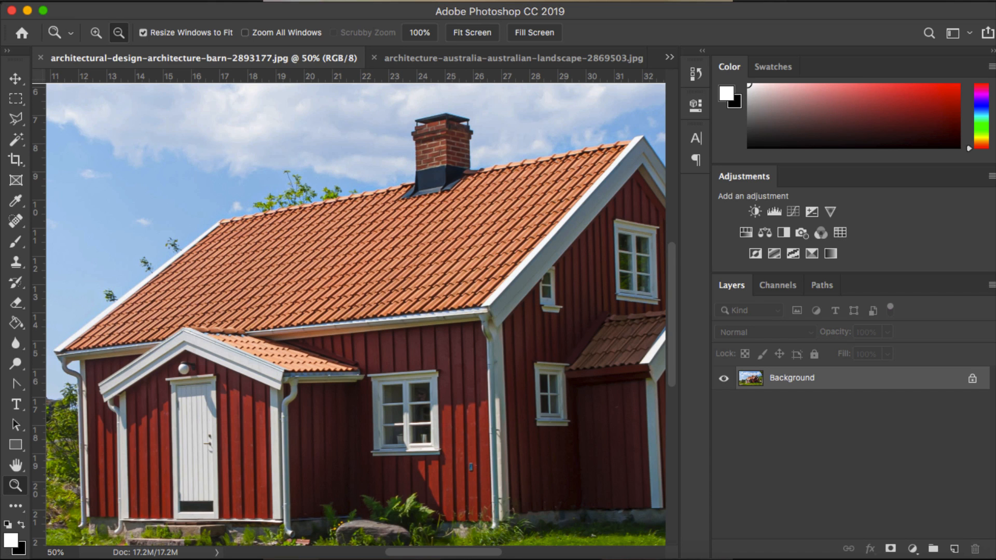
pyautogui.click(55, 551)
pyautogui.write('25')
pyautogui.press('Return')
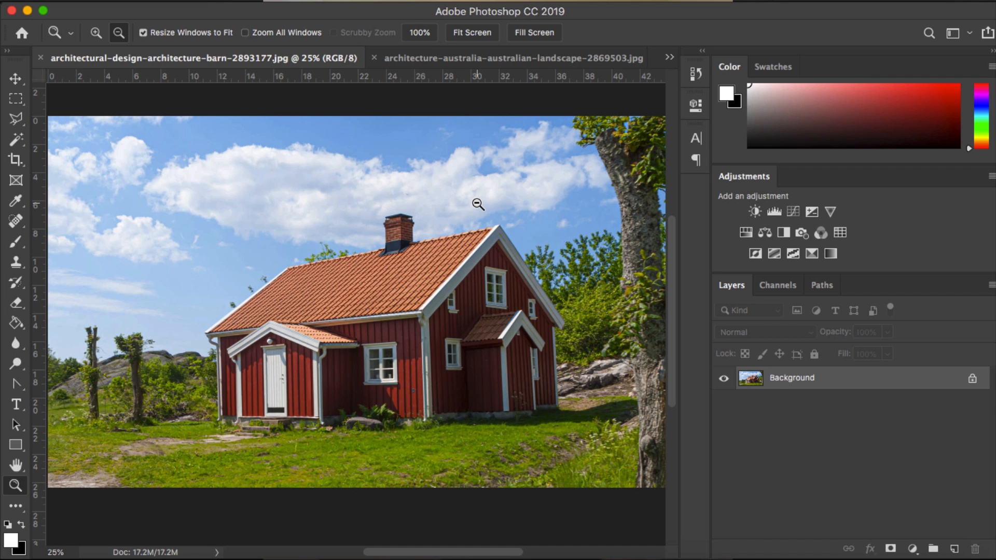
# Step: Zoom the red house photo in stepwise to 66.67% and back out to 25% without using the Zoom tool
pyautogui.press('super+plus')
pyautogui.press('super+plus')
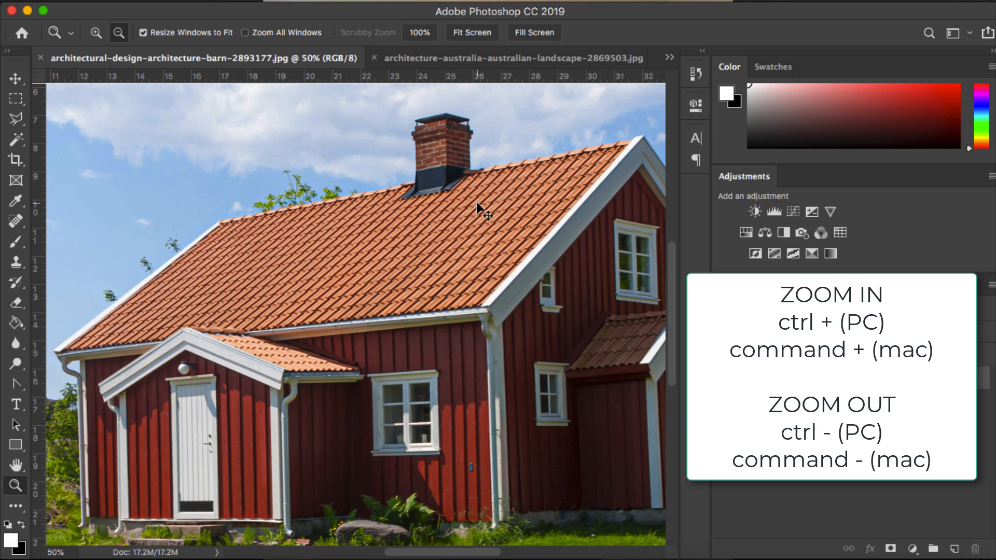
pyautogui.press('super+plus')
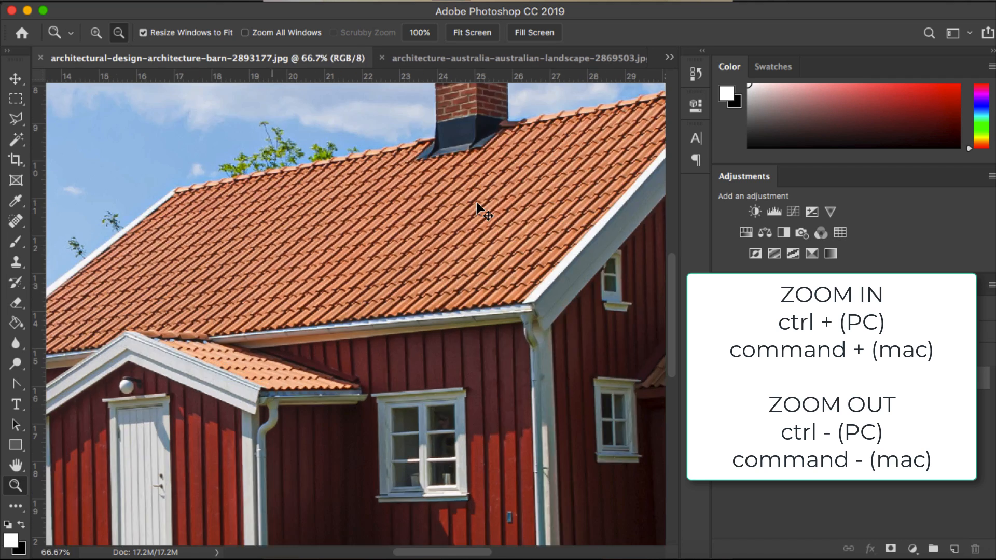
pyautogui.press('super+minus')
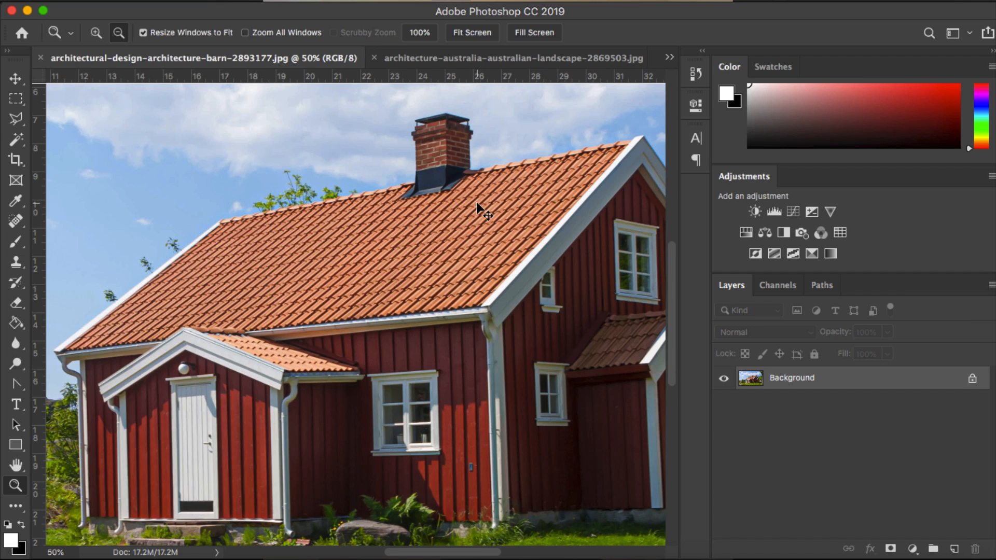
pyautogui.press('super+minus')
pyautogui.press('super+minus')
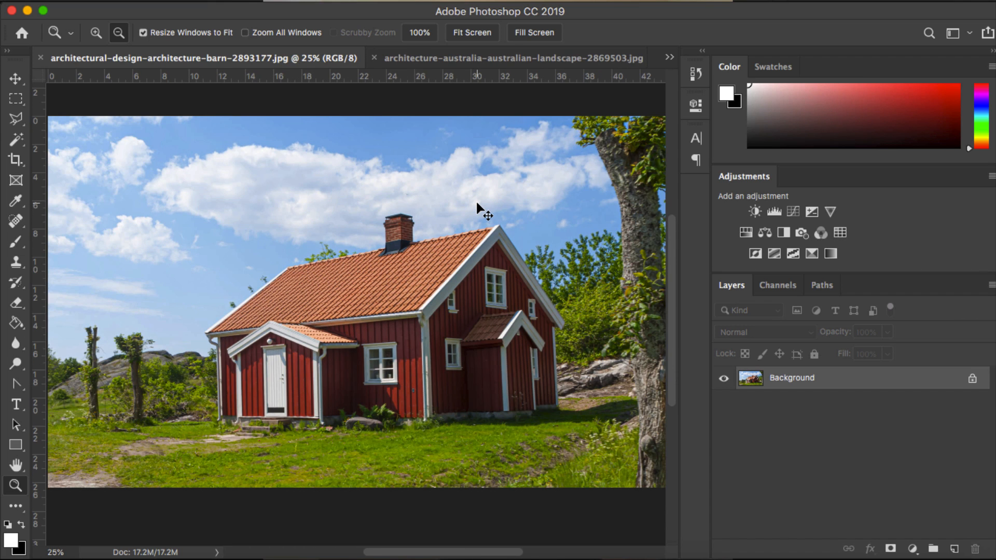
pyautogui.press('super+minus')
pyautogui.press('super+plus')
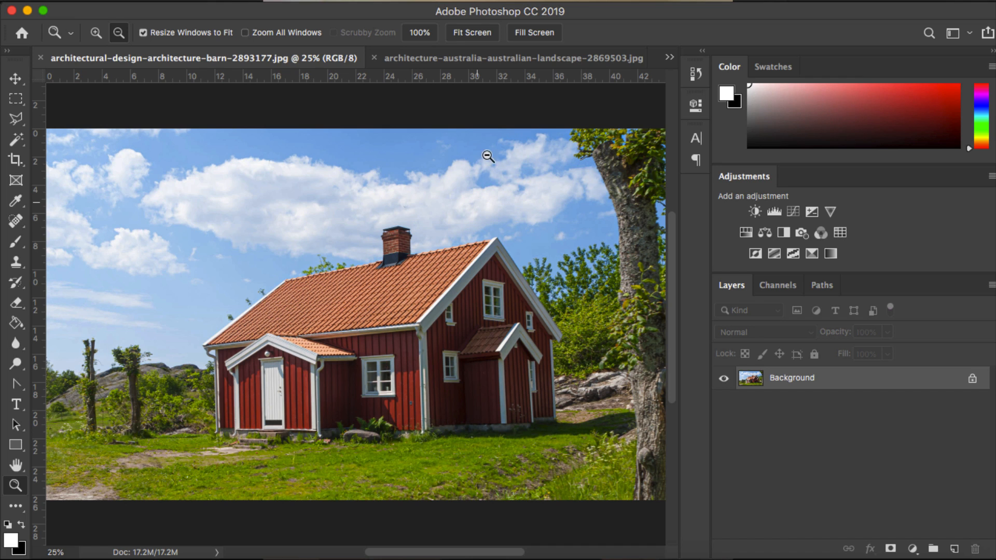
# Step: Switch to the architecture-australia-australian-landscape-2869503.jpg image and inspect the hut from roof to walkway at 50% zoom
pyautogui.click(534, 58)
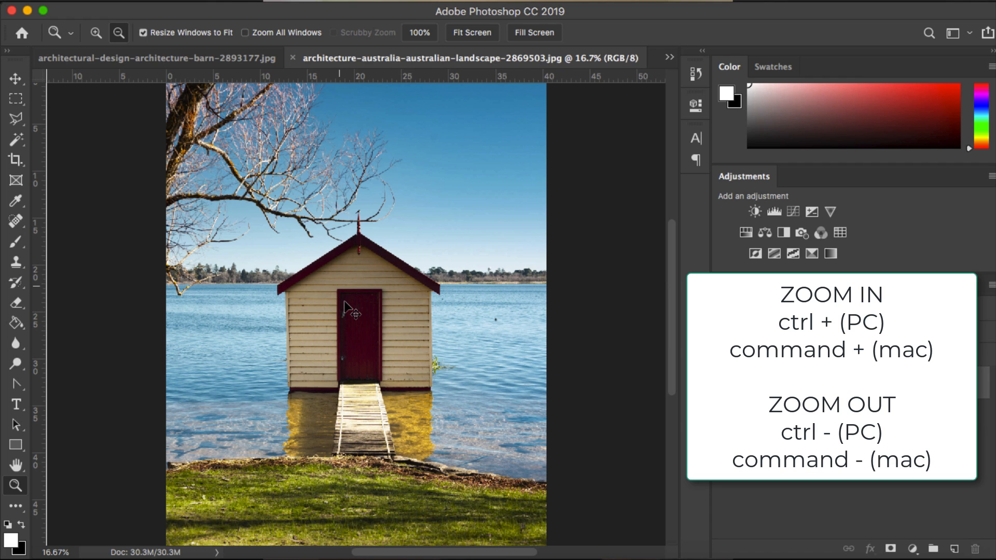
pyautogui.press('super+plus')
pyautogui.press('super+plus')
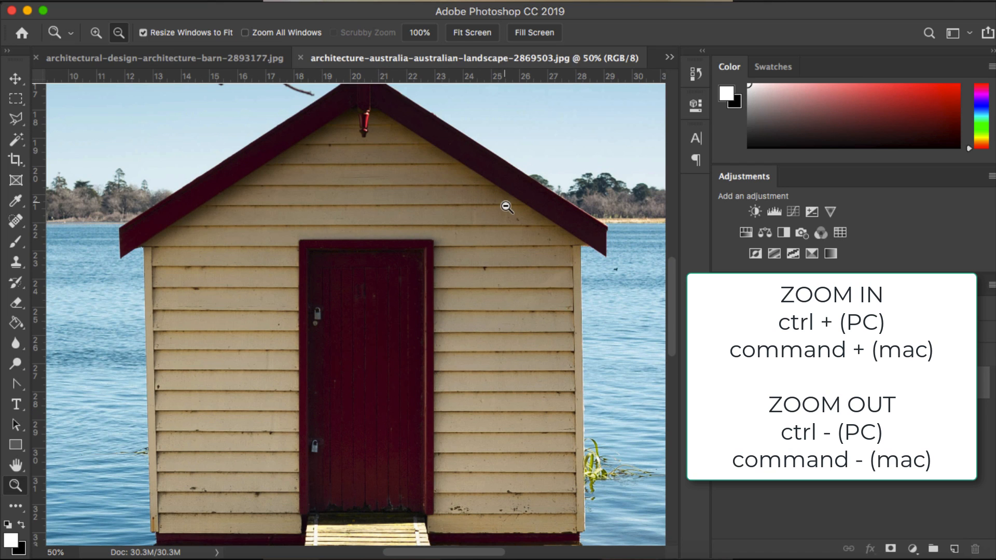
pyautogui.scroll(1, 506, 206)
pyautogui.scroll(1, 506, 207)
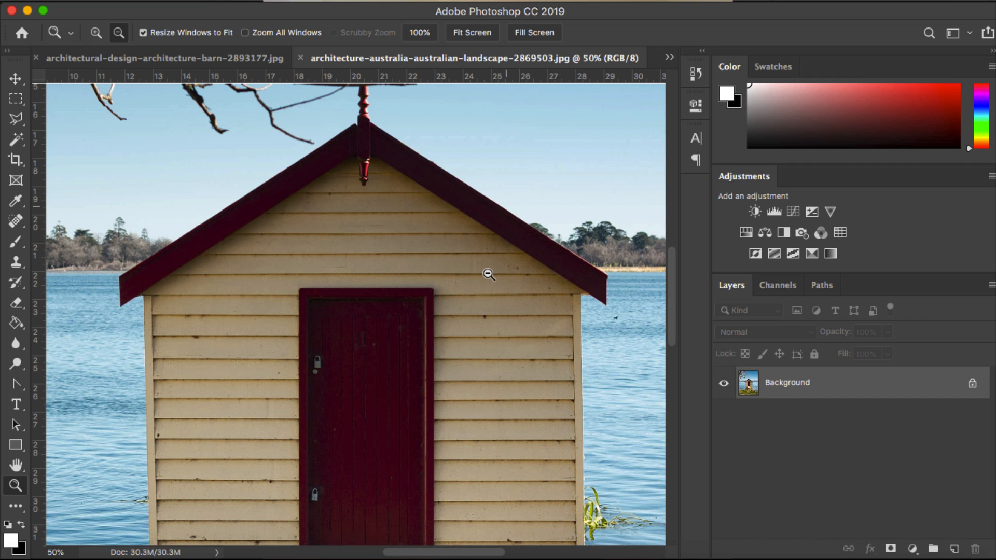
pyautogui.scroll(-10, 495, 258)
pyautogui.scroll(5, 488, 274)
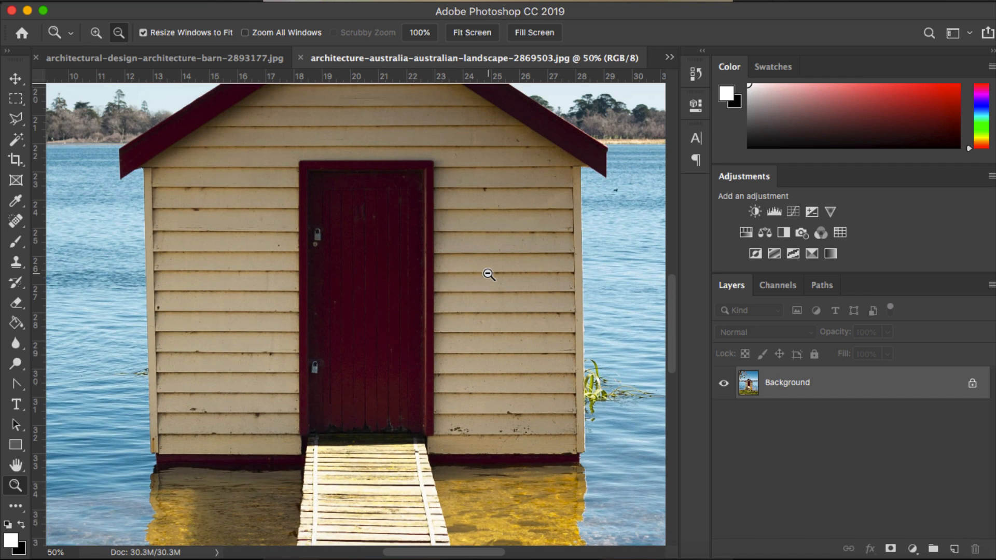
pyautogui.scroll(3, 489, 274)
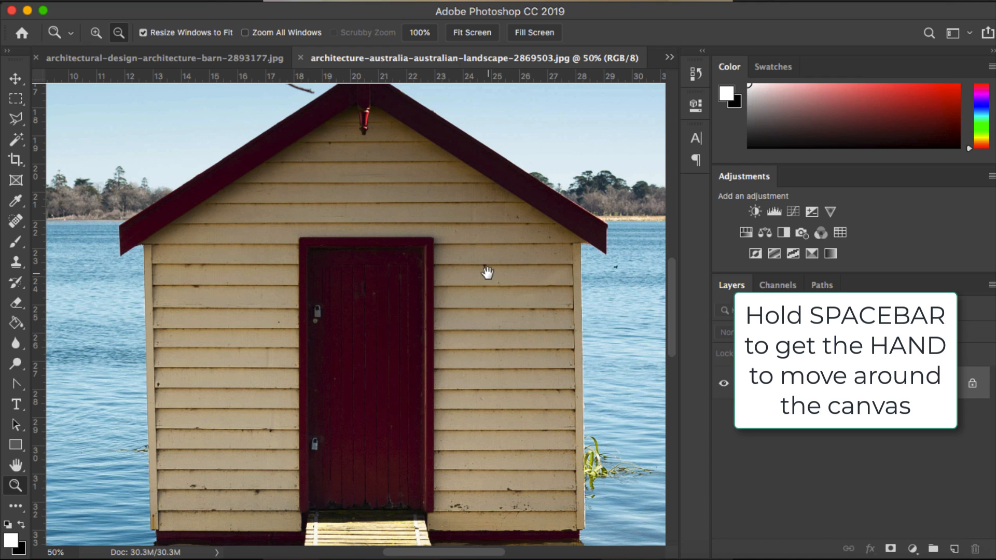
# Step: Pan the canvas with the temporary Hand tool until the hut's whole roof is in view
pyautogui.press('space')
pyautogui.moveTo(435, 198); pyautogui.dragTo(444, 225)
pyautogui.moveTo(439, 393); pyautogui.dragTo(431, 351)
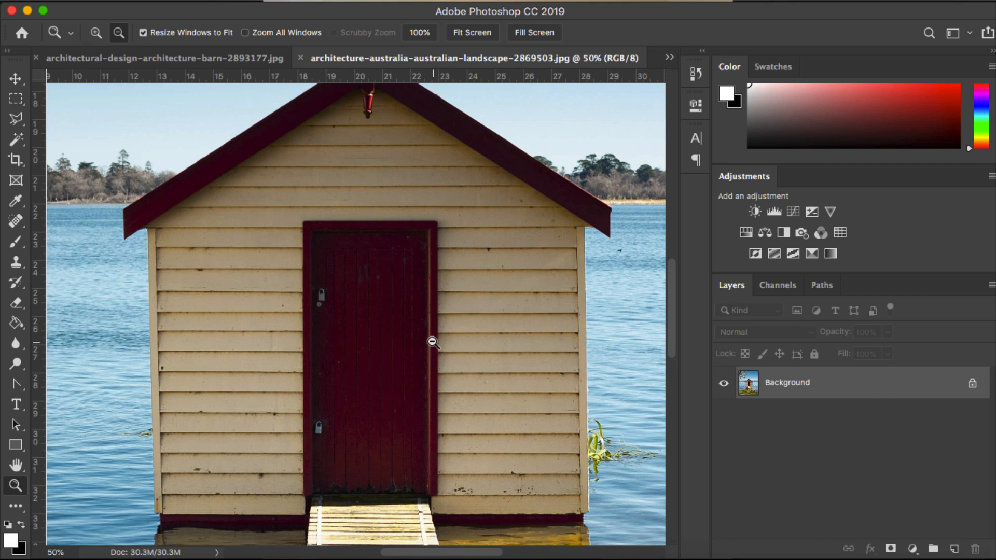
pyautogui.press('space')
pyautogui.moveTo(435, 306); pyautogui.dragTo(434, 338)
pyautogui.hotkey('ctrl', 'r')
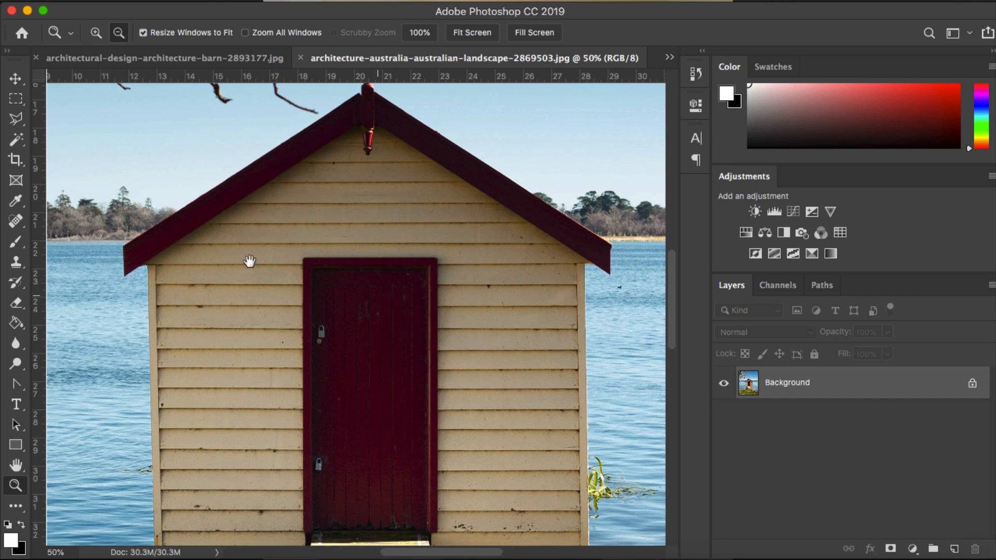
pyautogui.hotkey('ctrl', 'r')
pyautogui.moveTo(378, 118); pyautogui.dragTo(380, 151)
pyautogui.hotkey('ctrl', 'r')
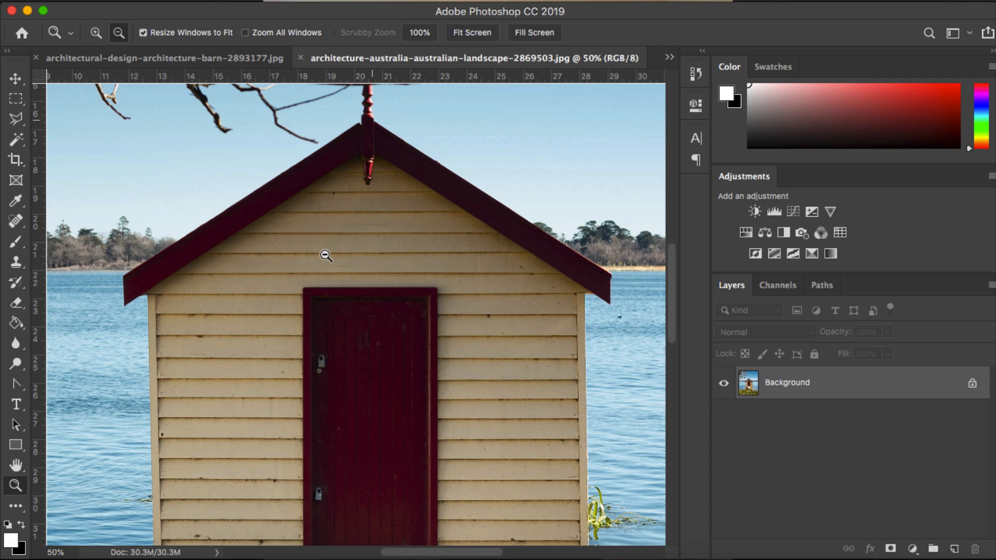
# Step: Activate the Pen Tool, look at its Shape mode options, and set the mode back to Path
pyautogui.click(16, 385)
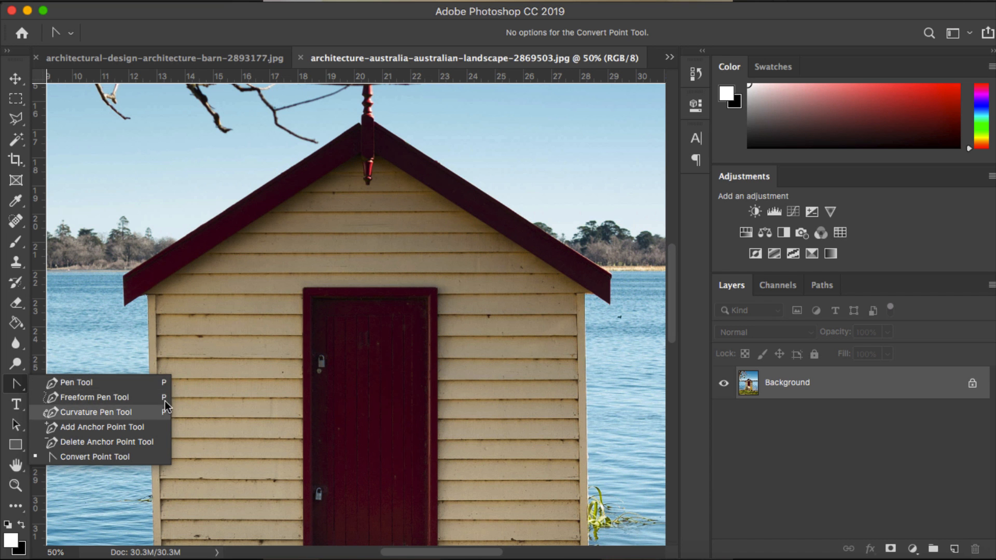
pyautogui.click(141, 384)
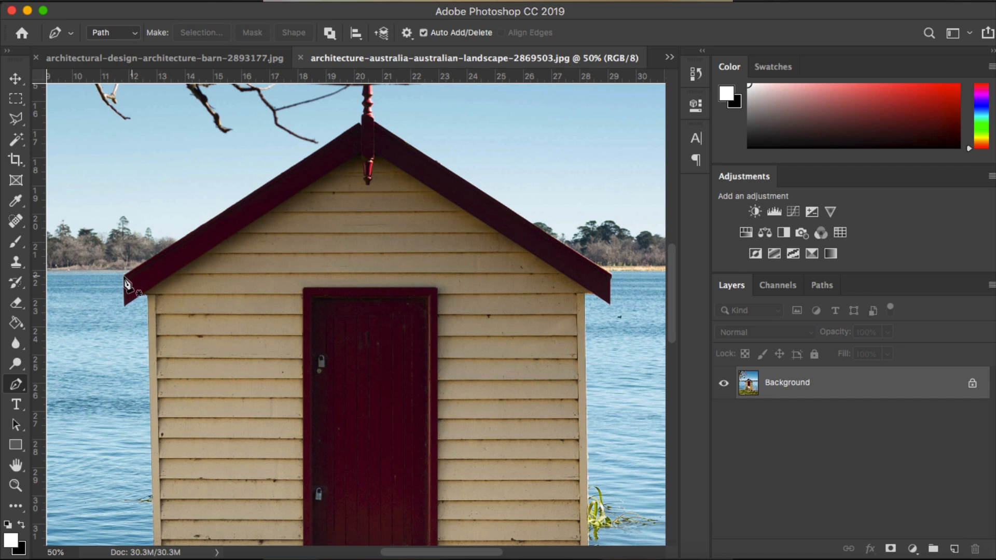
pyautogui.click(134, 32)
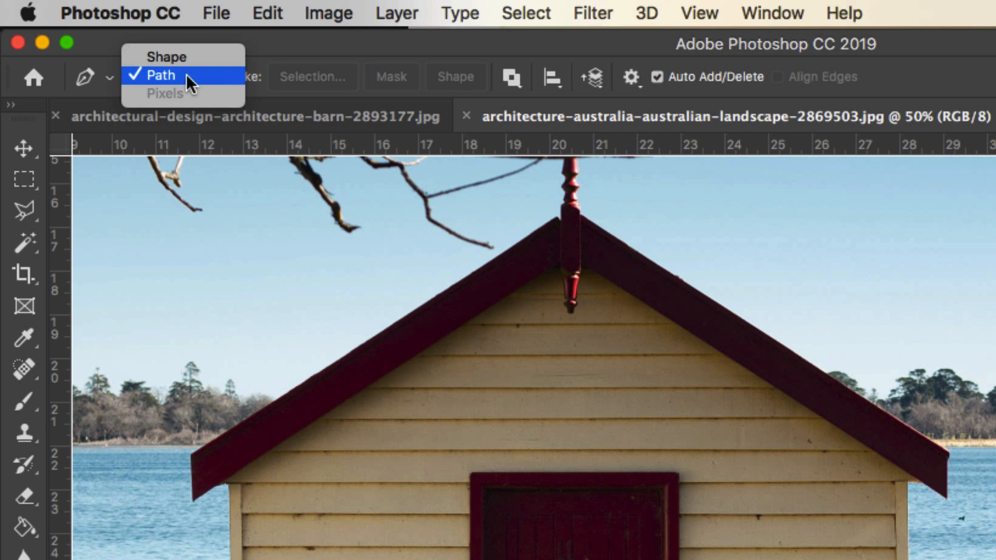
pyautogui.click(212, 56)
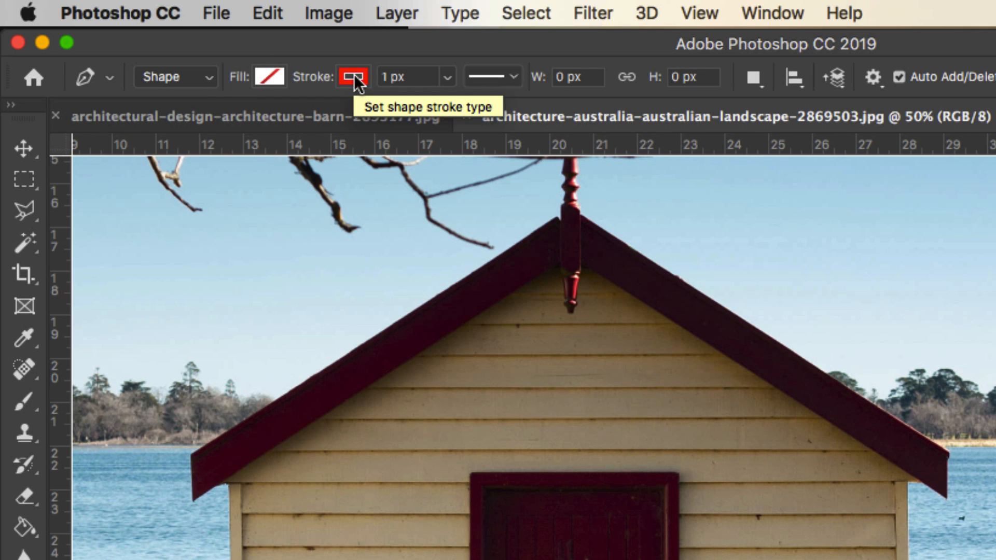
pyautogui.click(210, 79)
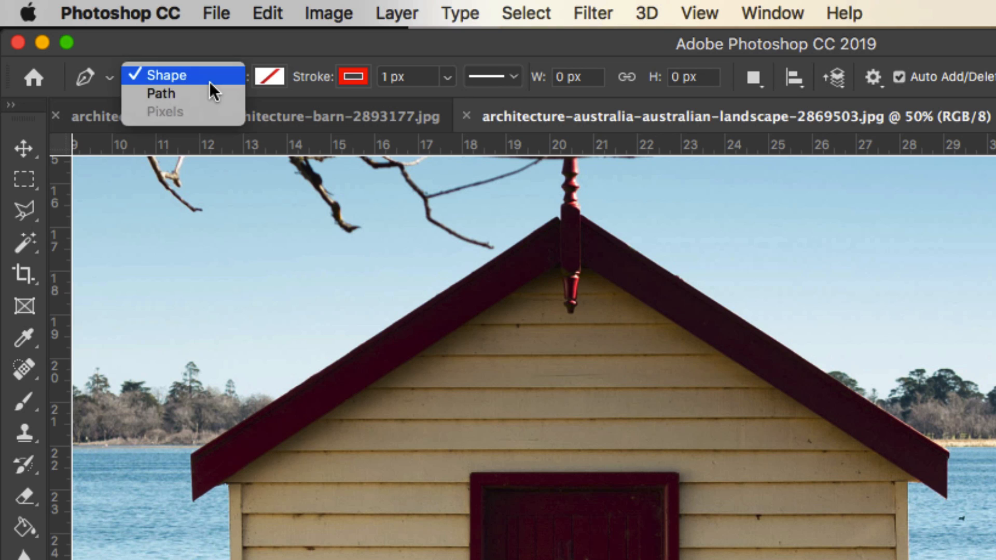
pyautogui.click(209, 94)
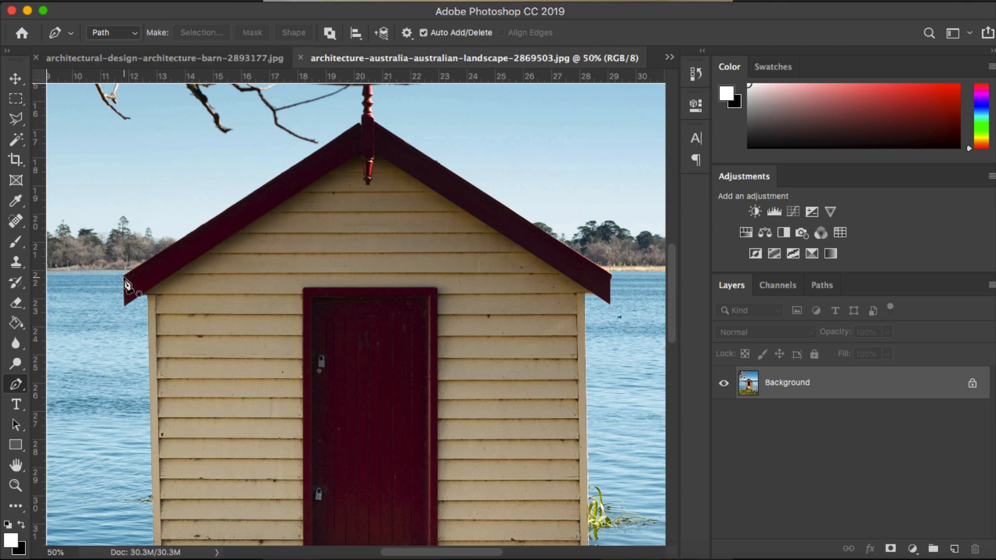
# Step: Start a path along the hut's roofline with anchor points at the left eave, the peak and the right eave
pyautogui.click(125, 281)
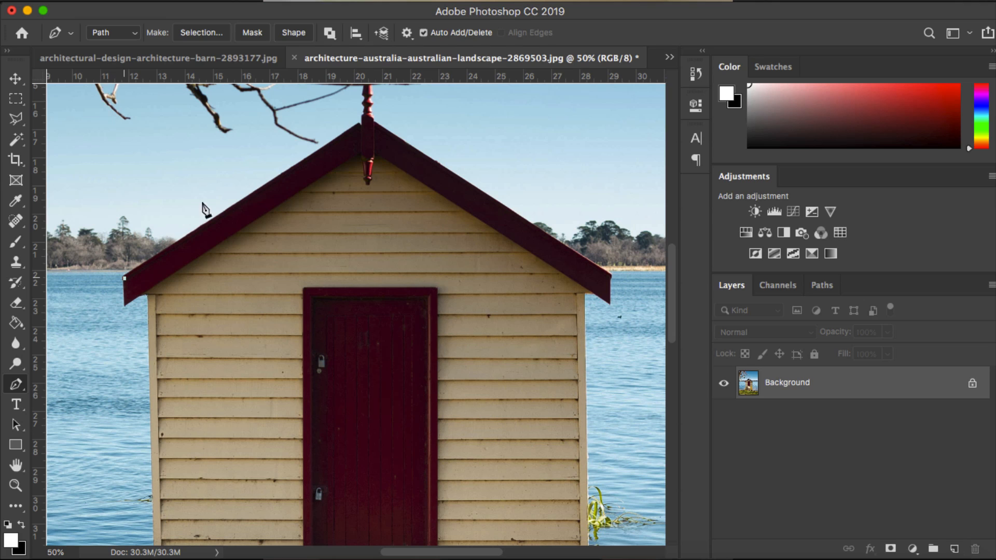
pyautogui.click(368, 123)
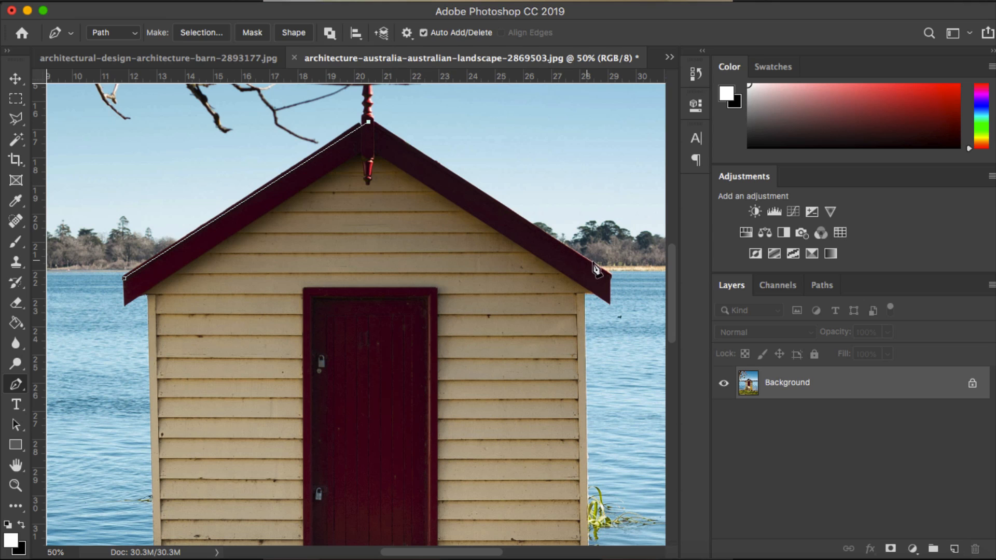
pyautogui.click(610, 279)
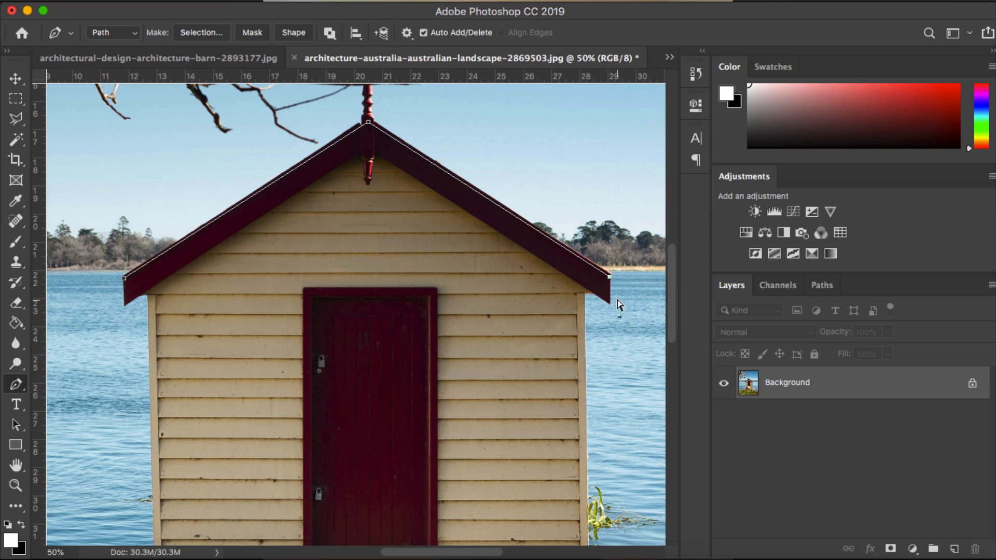
# Step: Continue the path around the right eave's lower tip and along its underside to the top corner of the wall
pyautogui.press('super+plus')
pyautogui.press('super+plus')
pyautogui.press('super+plus')
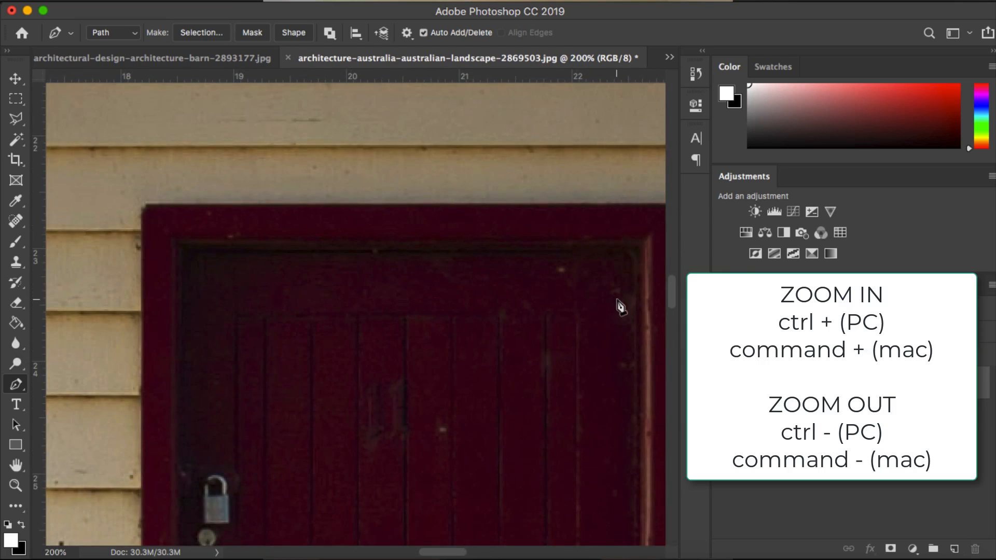
pyautogui.hscroll(20, 620, 306)
pyautogui.scroll(4, 620, 306)
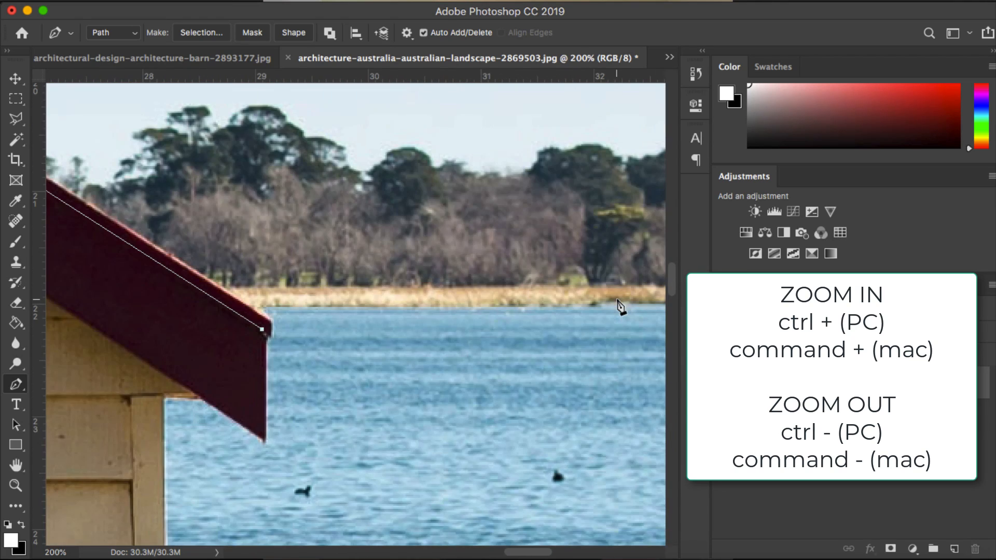
pyautogui.click(264, 438)
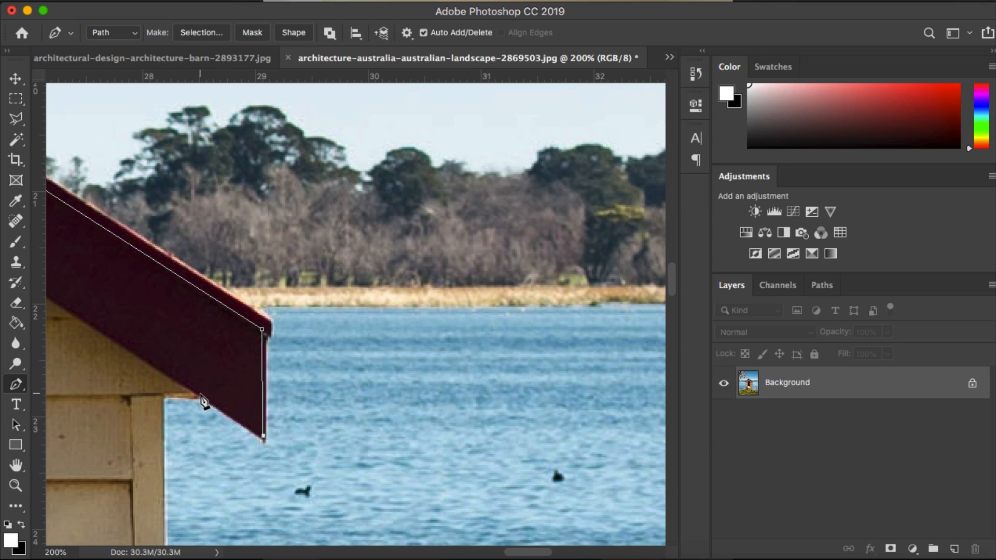
pyautogui.click(201, 393)
pyautogui.click(164, 392)
# Step: Extend the path down the hut's right wall edge to an anchor point at the wall's bottom corner
pyautogui.scroll(-5, 168, 395)
pyautogui.hscroll(-6, 168, 394)
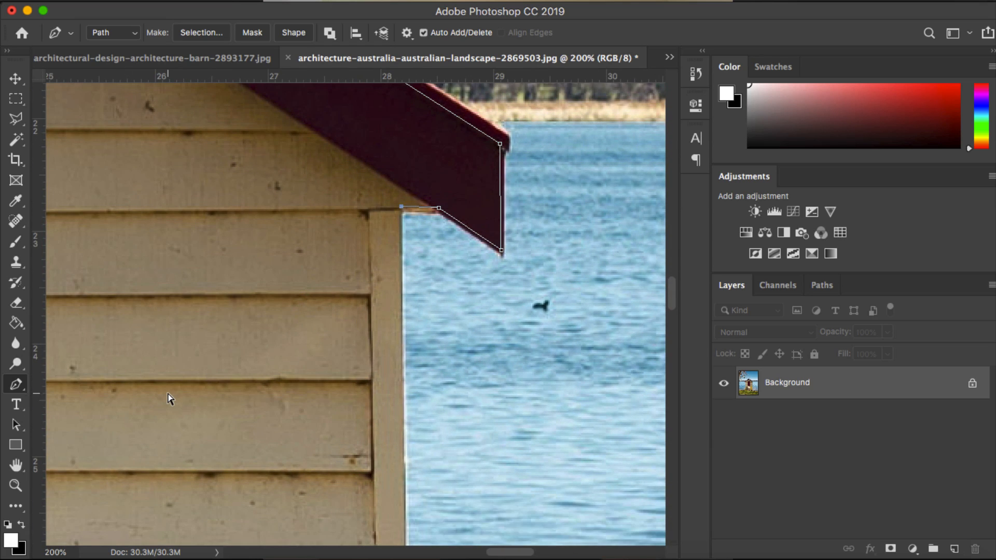
pyautogui.scroll(-1, 168, 399)
pyautogui.press('super+minus')
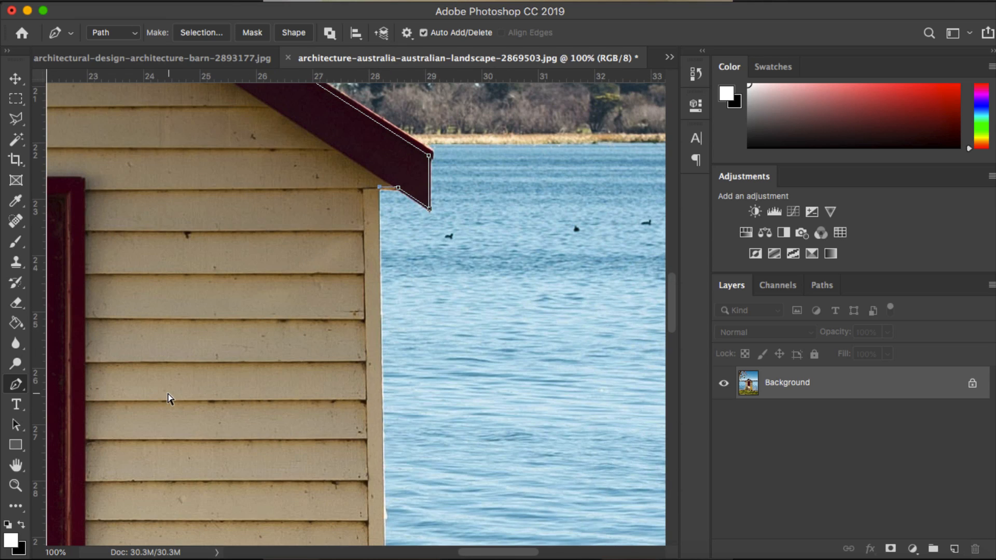
pyautogui.press('super+minus')
pyautogui.scroll(-2, 222, 410)
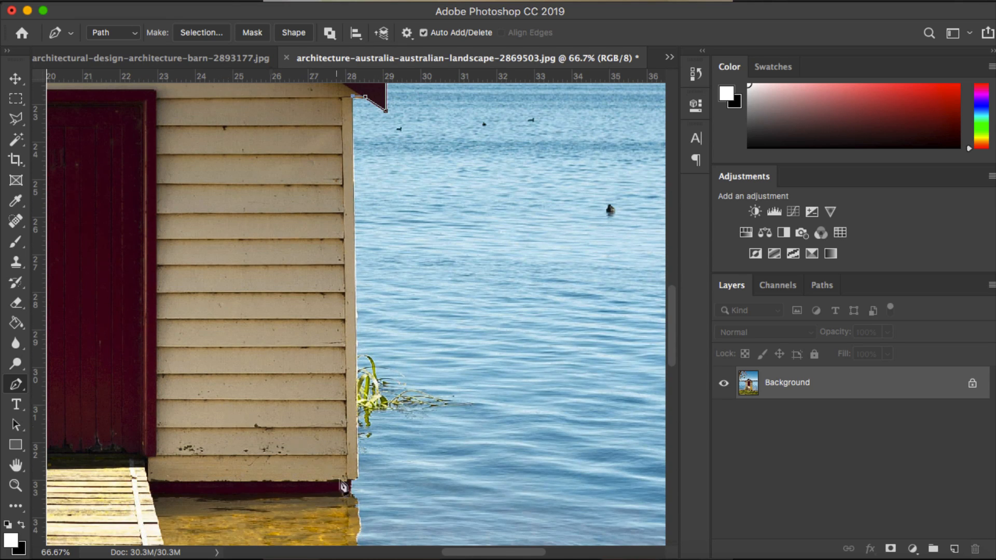
pyautogui.click(356, 480)
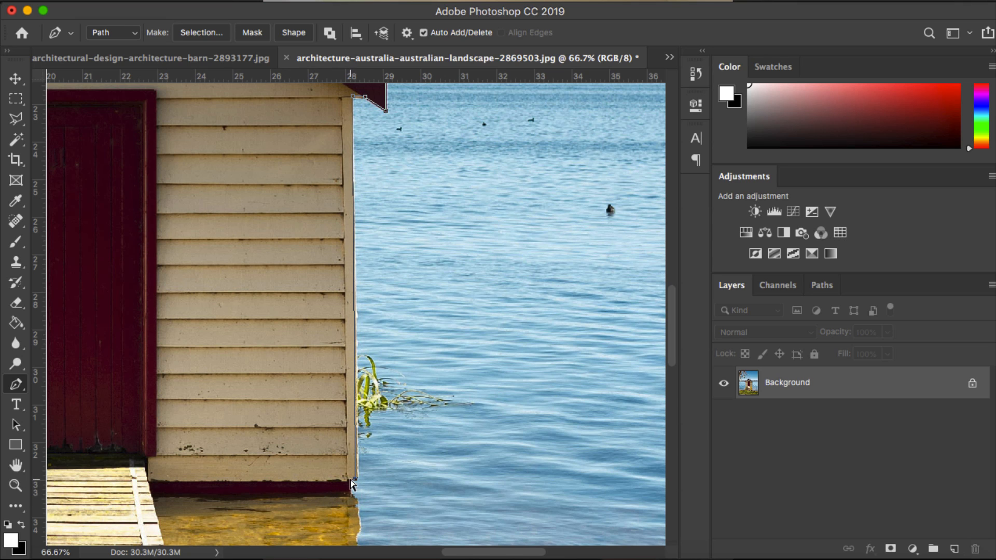
# Step: Continue the path around the base's right corner and along its lower edge to an anchor point at the walkway
pyautogui.press('super+plus')
pyautogui.press('super+plus')
pyautogui.scroll(-10, 350, 480)
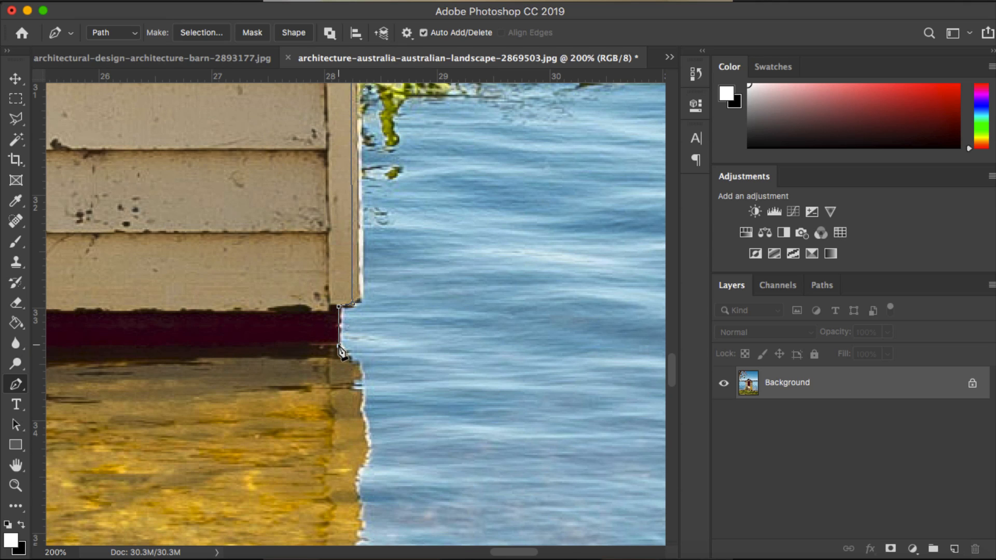
pyautogui.hscroll(-10, 213, 356)
pyautogui.hscroll(-2, 213, 357)
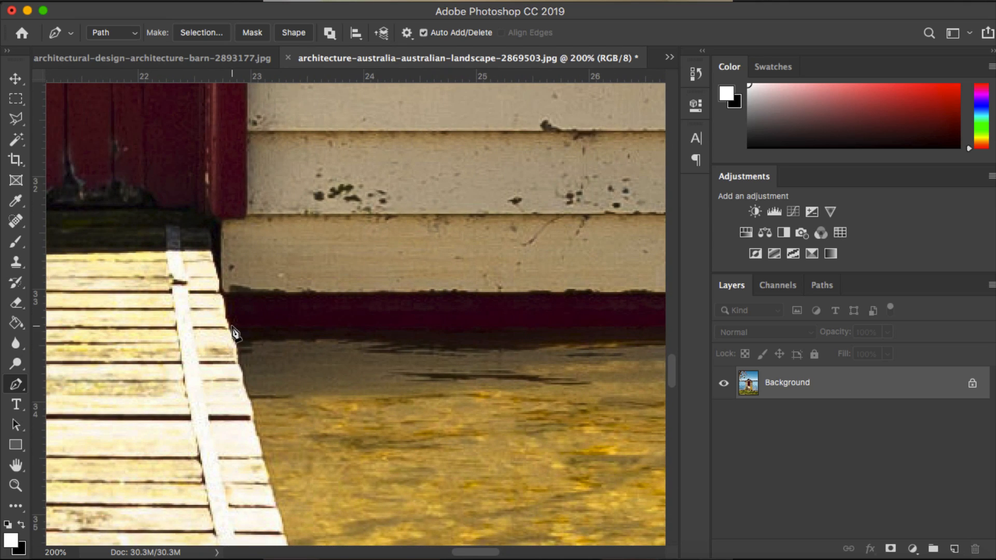
# Step: Extend the path across the walkway to the base's left corner and up to the left wall's bottom corner
pyautogui.hotkey('ctrl', '-')
pyautogui.hotkey('ctrl', '-')
pyautogui.hotkey('ctrl', '-')
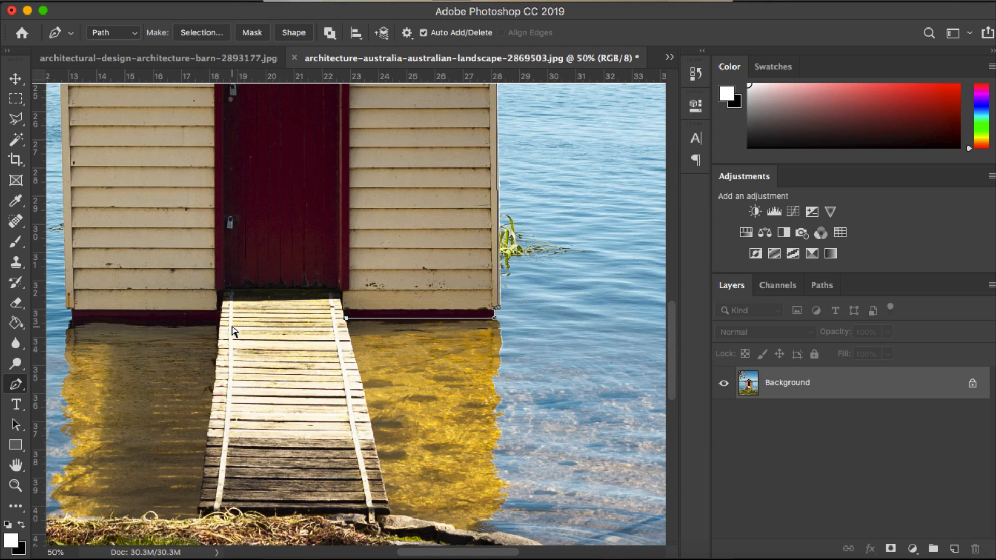
pyautogui.hotkey('ctrl', '-')
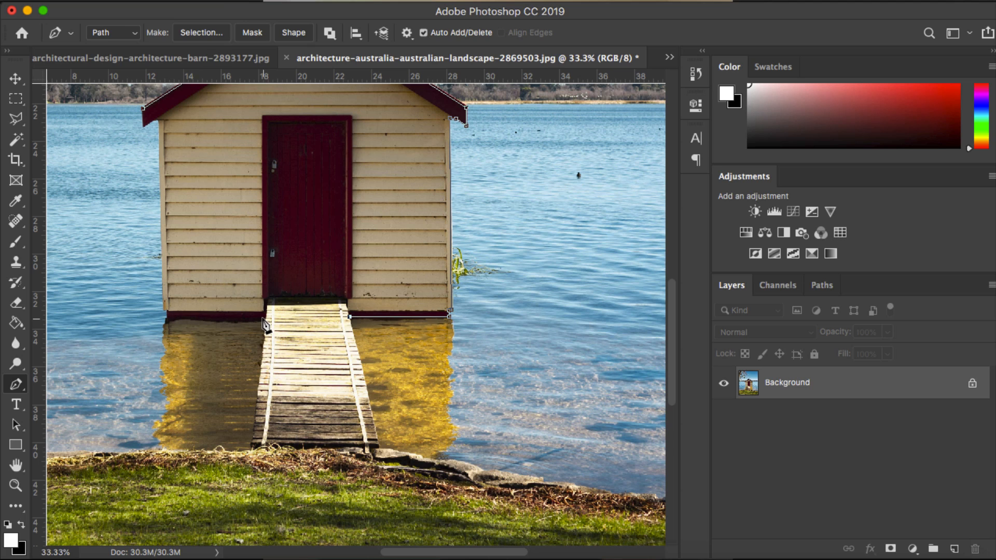
pyautogui.press('super+equal')
pyautogui.press('super+equal')
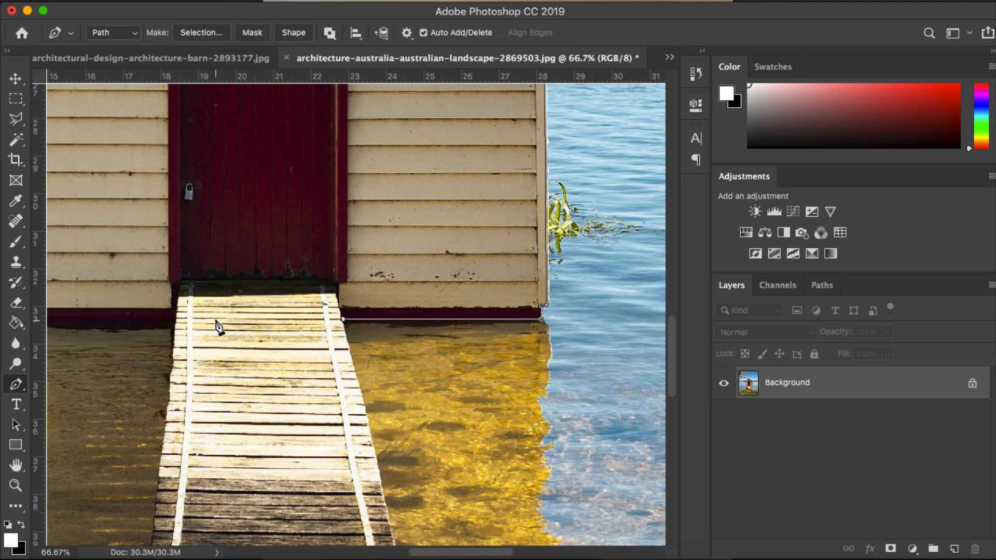
pyautogui.hscroll(-5, 187, 327)
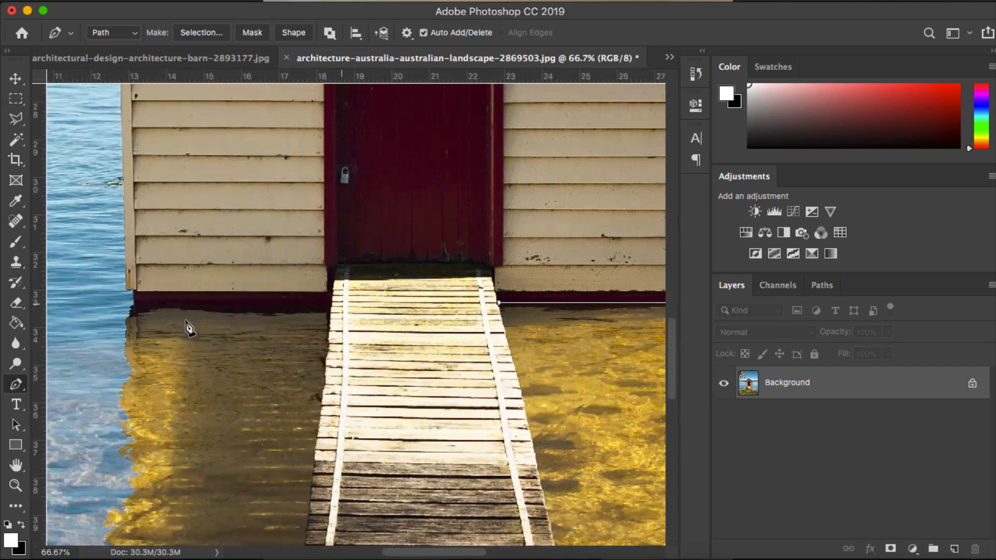
pyautogui.click(138, 302)
pyautogui.click(133, 292)
# Step: Continue the path up the left wall edge and along the left eave's underside to its lower tip
pyautogui.scroll(2, 150, 269)
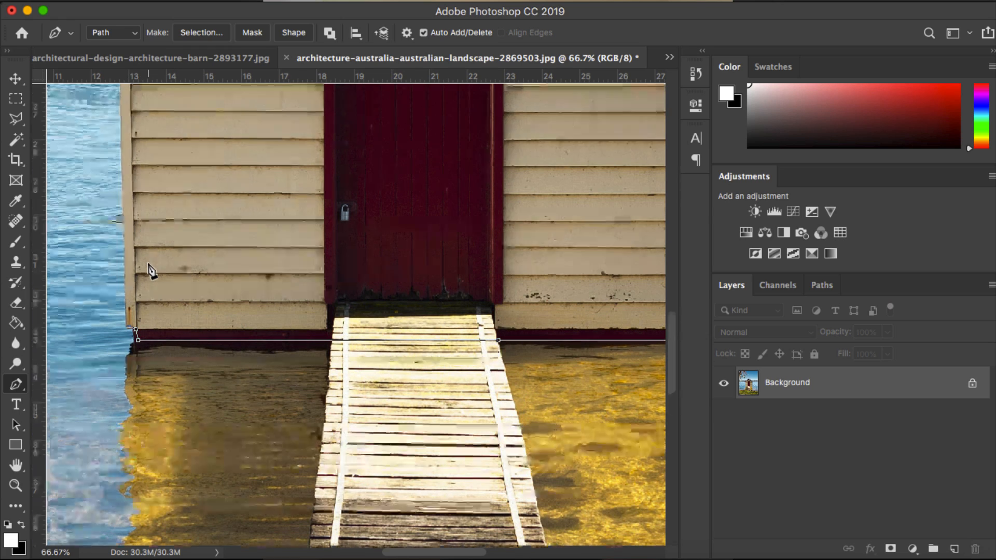
pyautogui.scroll(8, 151, 270)
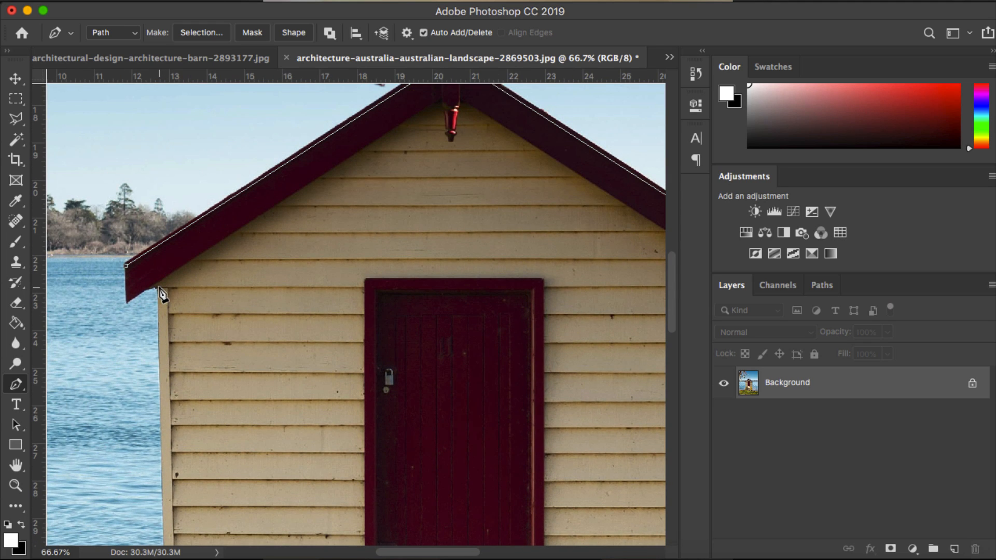
pyautogui.click(153, 287)
pyautogui.click(128, 302)
# Step: Close the path at its starting anchor point on the left eave's upper corner
pyautogui.press('super+plus')
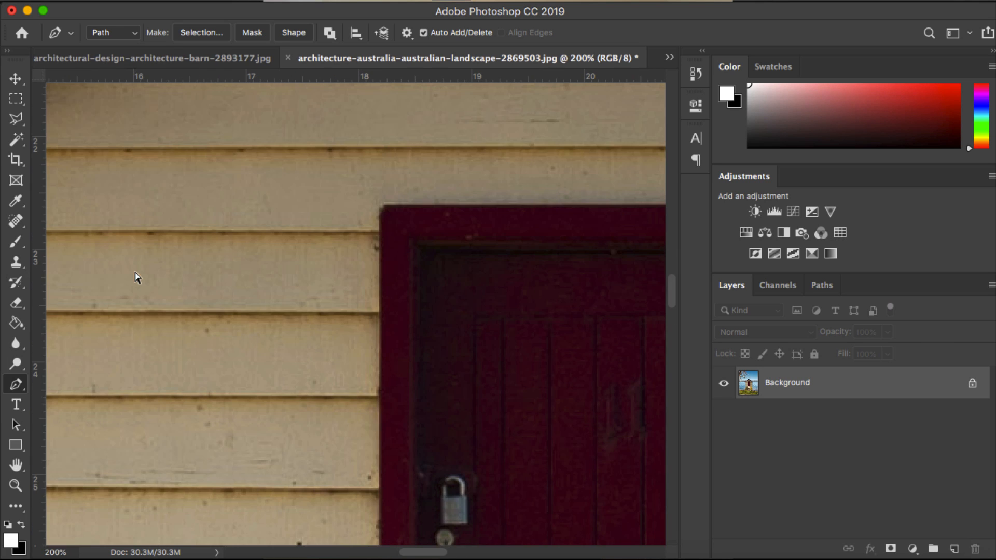
pyautogui.press('super+plus')
pyautogui.hscroll(-5, 194, 285)
pyautogui.hscroll(-15, 193, 285)
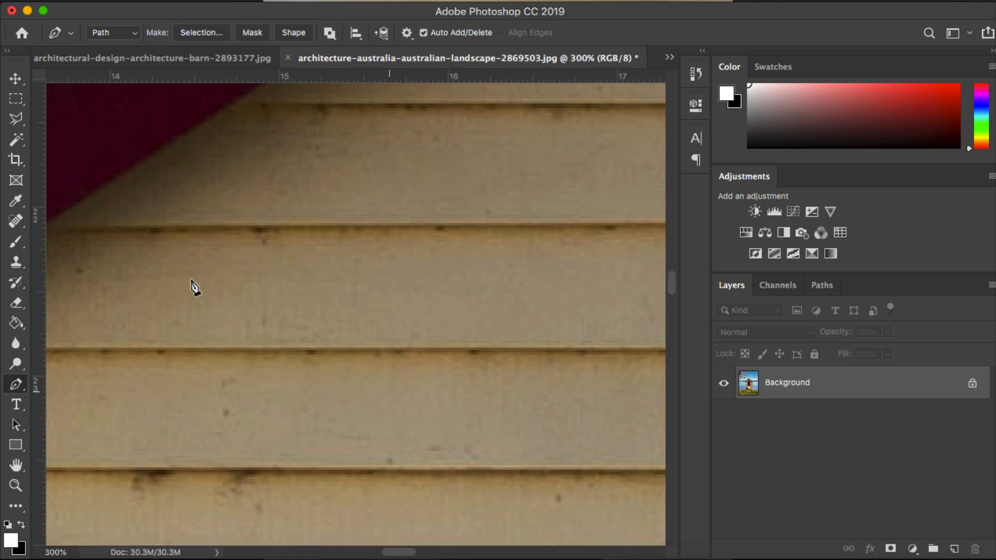
pyautogui.hscroll(2, 193, 284)
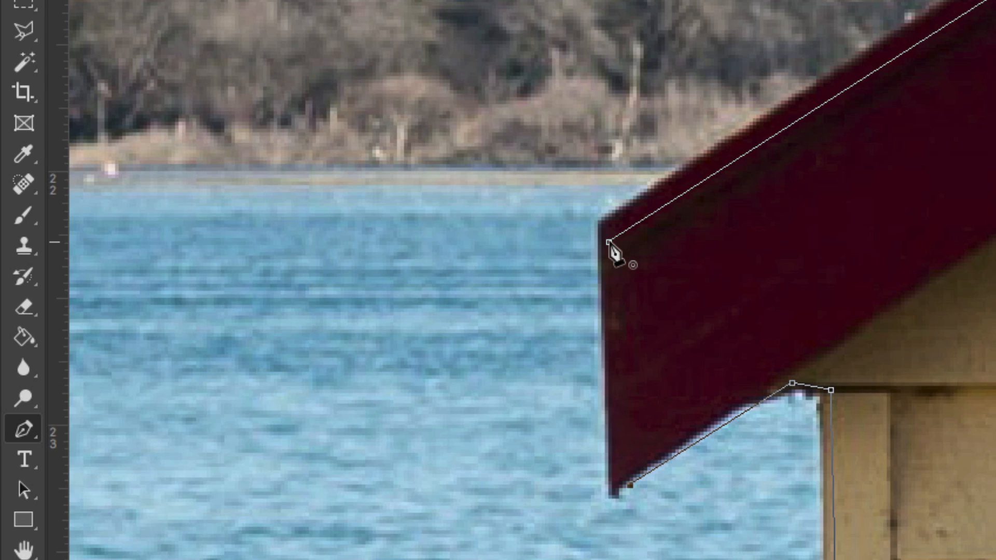
pyautogui.click(609, 242)
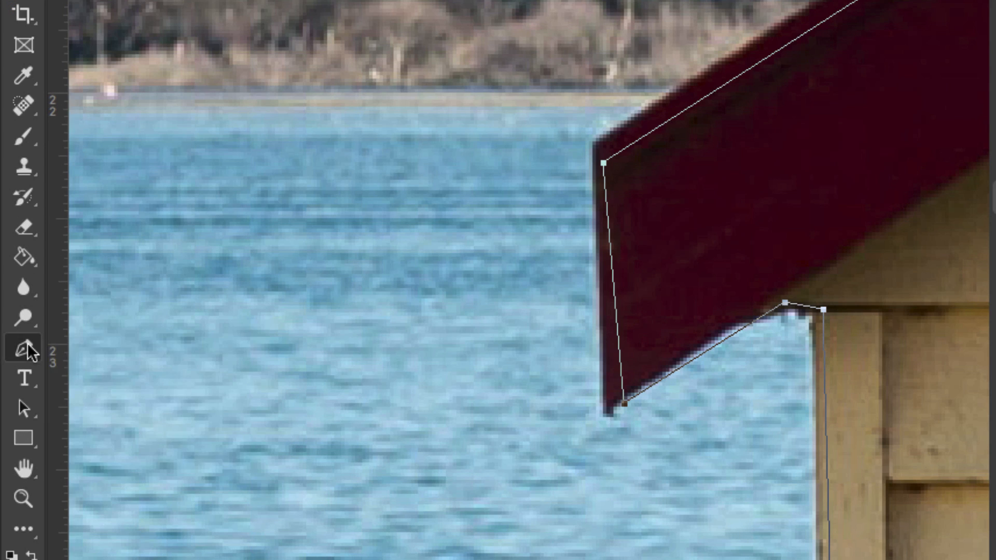
# Step: With the Add Anchor Point Tool, move the left eave's lower anchor point outward to the eave's tip
pyautogui.rightClick(16, 384)
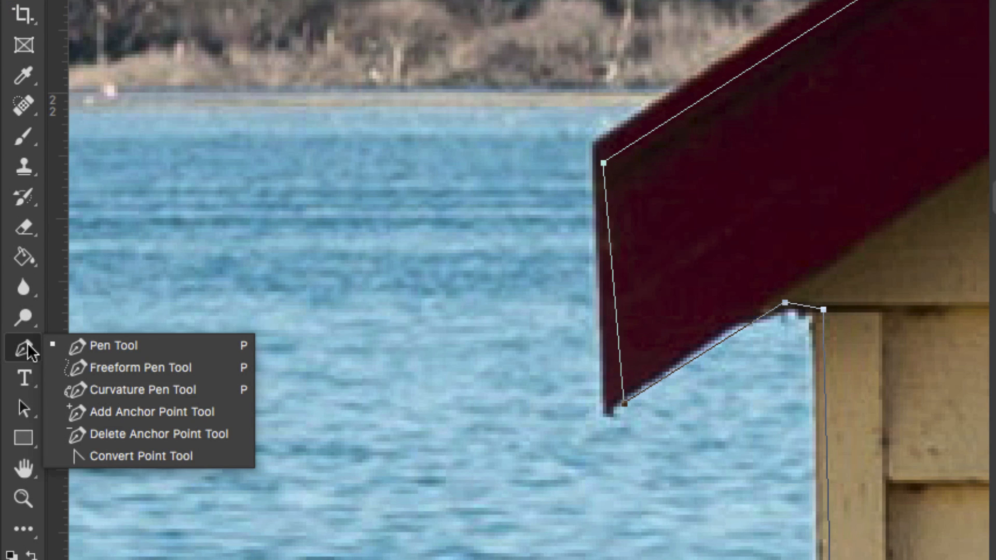
pyautogui.click(94, 412)
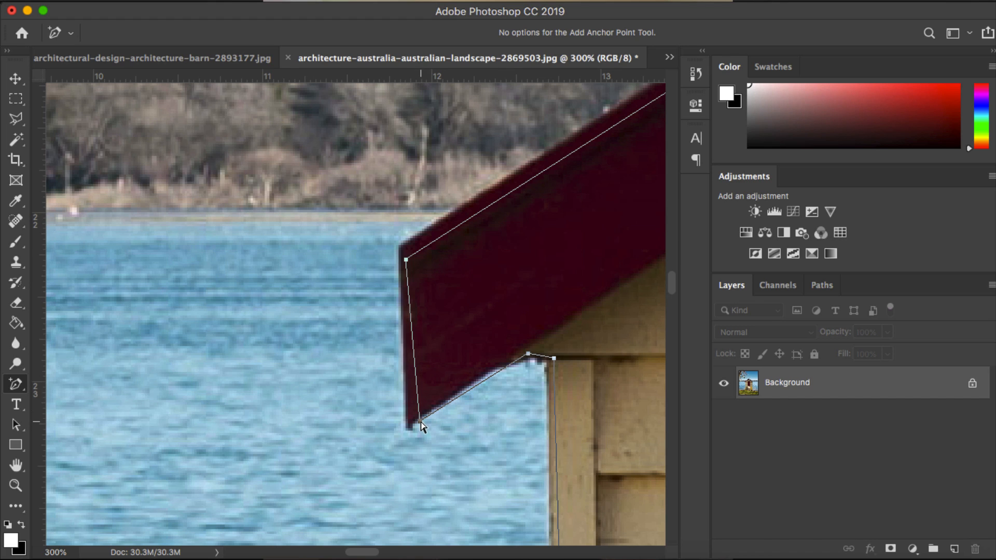
pyautogui.moveTo(421, 421); pyautogui.dragTo(411, 421)
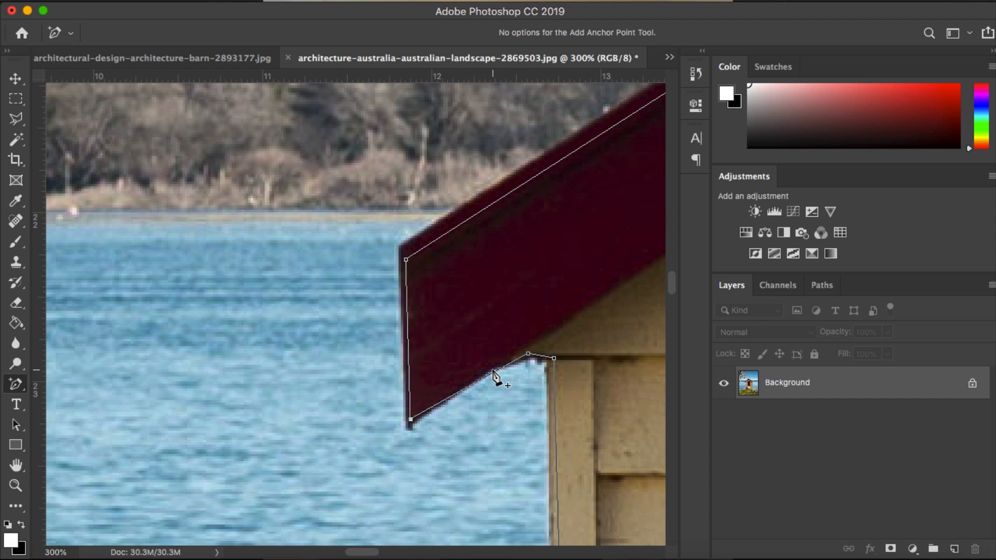
# Step: Add an anchor point on the left eave's underside, fit it to the edge, and nudge the eave's upper corner anchor upward
pyautogui.click(493, 371)
pyautogui.moveTo(495, 373); pyautogui.dragTo(496, 367)
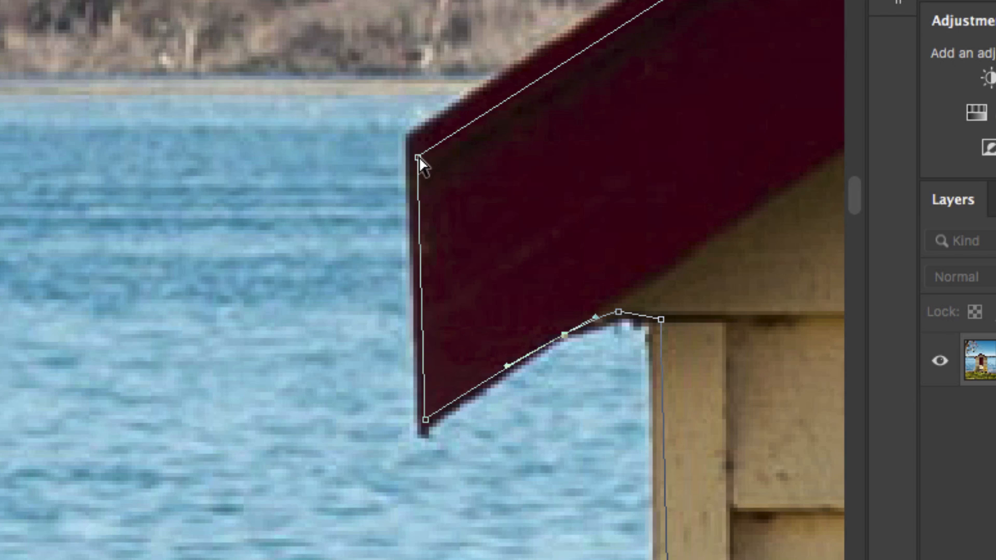
pyautogui.click(418, 157)
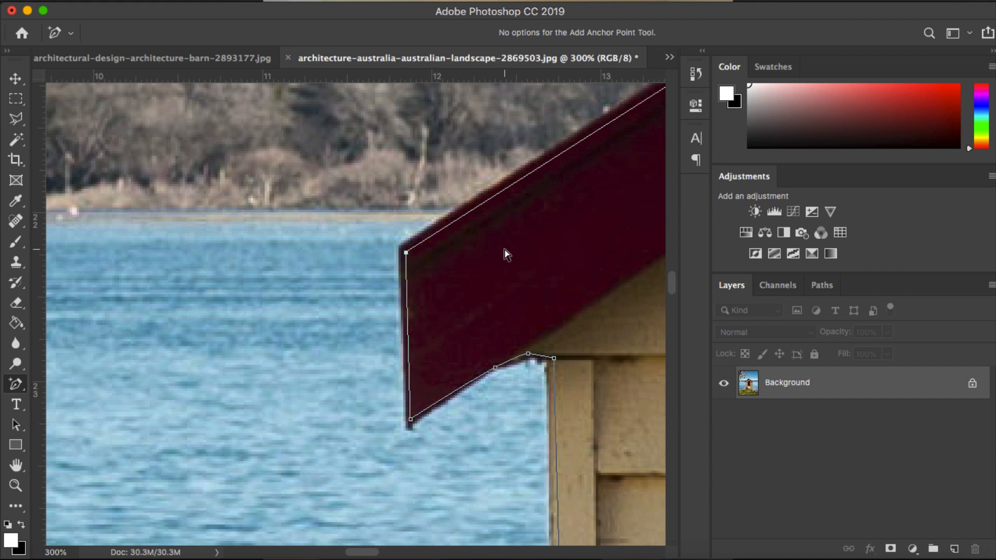
# Step: Nudge the roof peak's anchor point upward so the path follows the roofline more closely
pyautogui.hscroll(15, 496, 253)
pyautogui.scroll(6, 495, 253)
pyautogui.hscroll(15, 563, 140)
pyautogui.scroll(15, 563, 140)
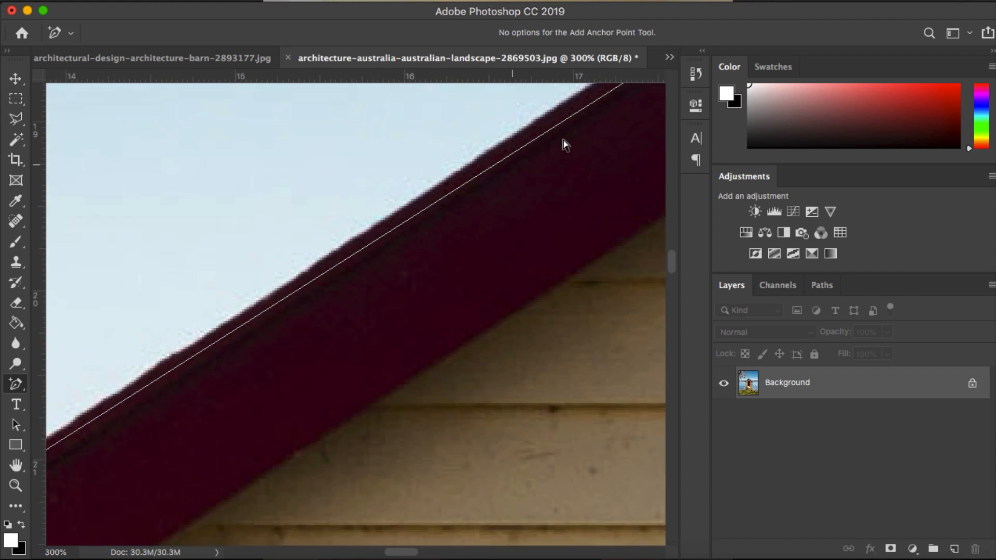
pyautogui.hscroll(10, 564, 140)
pyautogui.scroll(7, 563, 140)
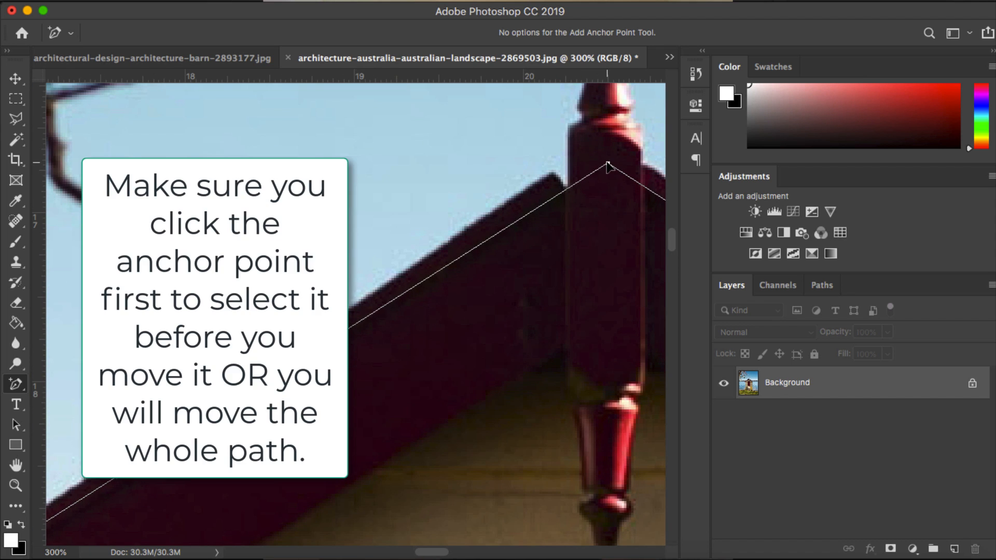
pyautogui.moveTo(608, 170); pyautogui.dragTo(607, 164)
# Step: Turn the hut's path into a new anti-aliased selection with a feather radius of 0 pixels
pyautogui.press('super+minus')
pyautogui.press('super+minus')
pyautogui.press('super+minus')
pyautogui.press('super+minus')
pyautogui.press('super+minus')
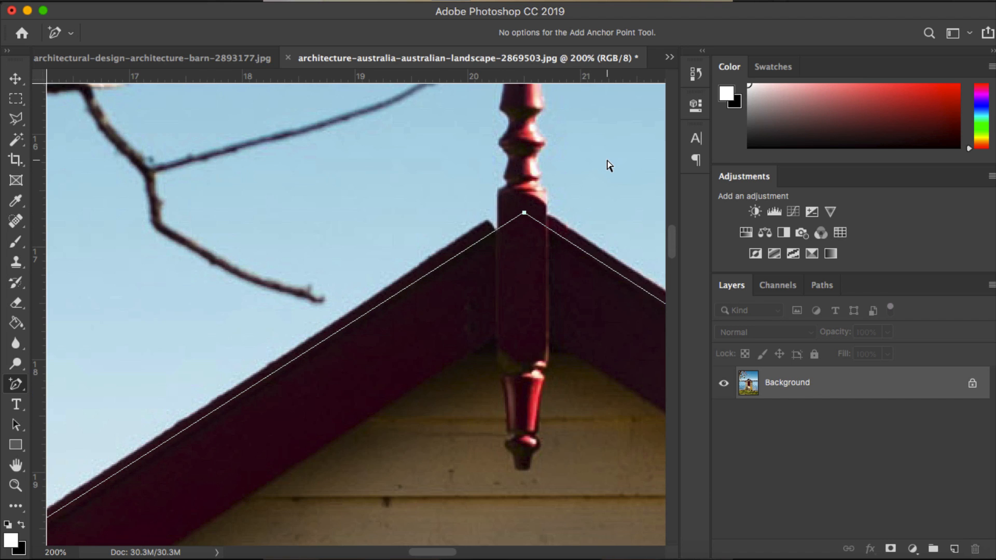
pyautogui.press('super+minus')
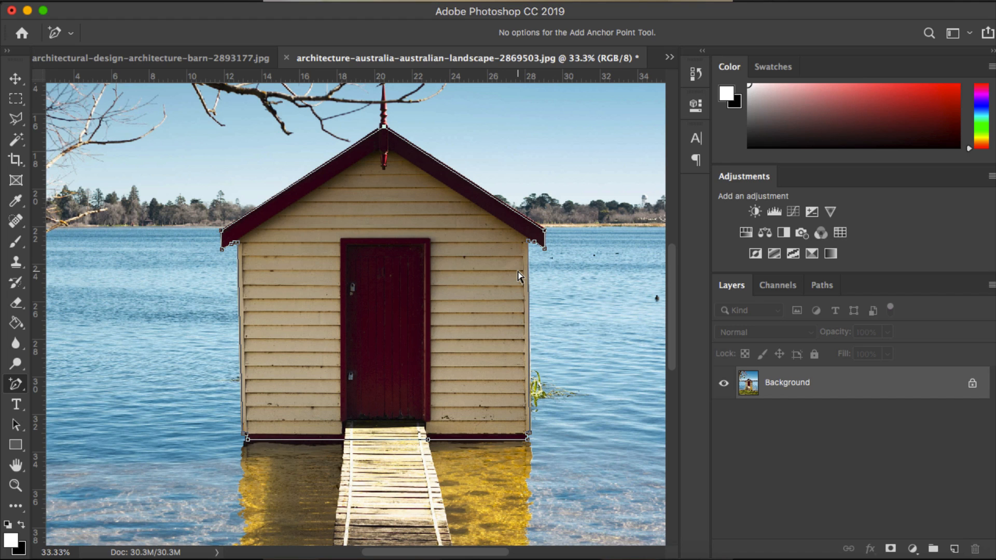
pyautogui.rightClick(405, 222)
pyautogui.click(444, 289)
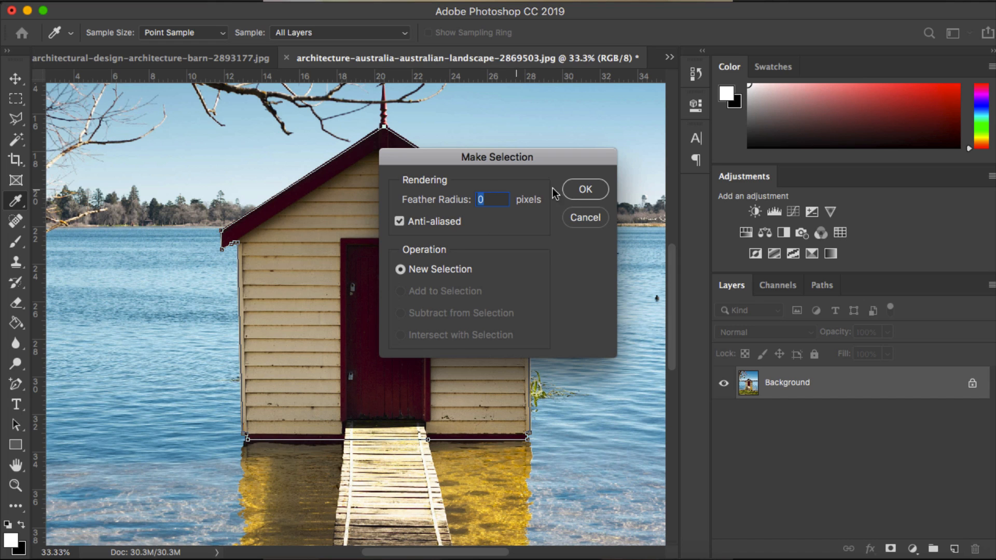
pyautogui.click(585, 188)
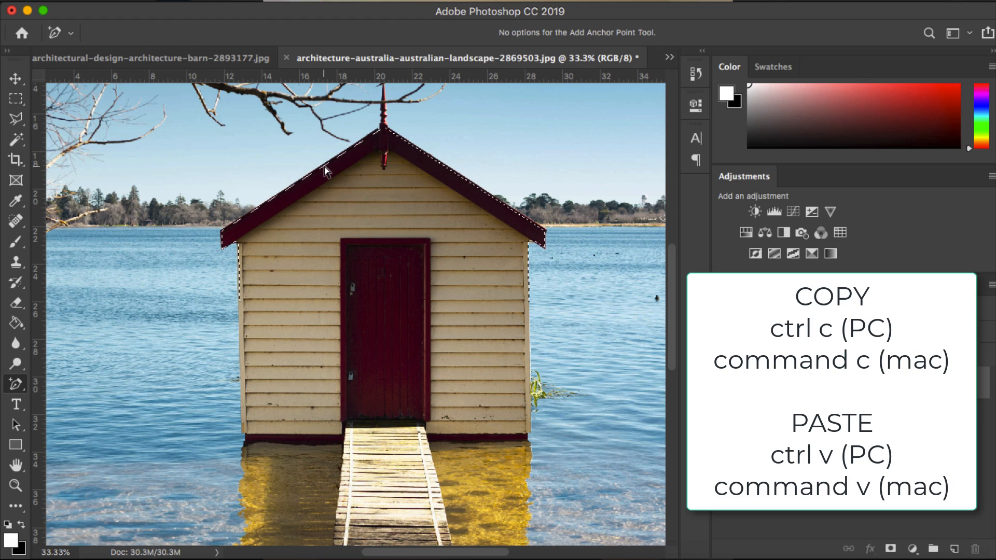
# Step: Copy the selected hut into architectural-design-architecture-barn-2893177.jpg and move it to the left side of the picture
pyautogui.press('super+c')
pyautogui.hotkey('ctrl', 'Tab')
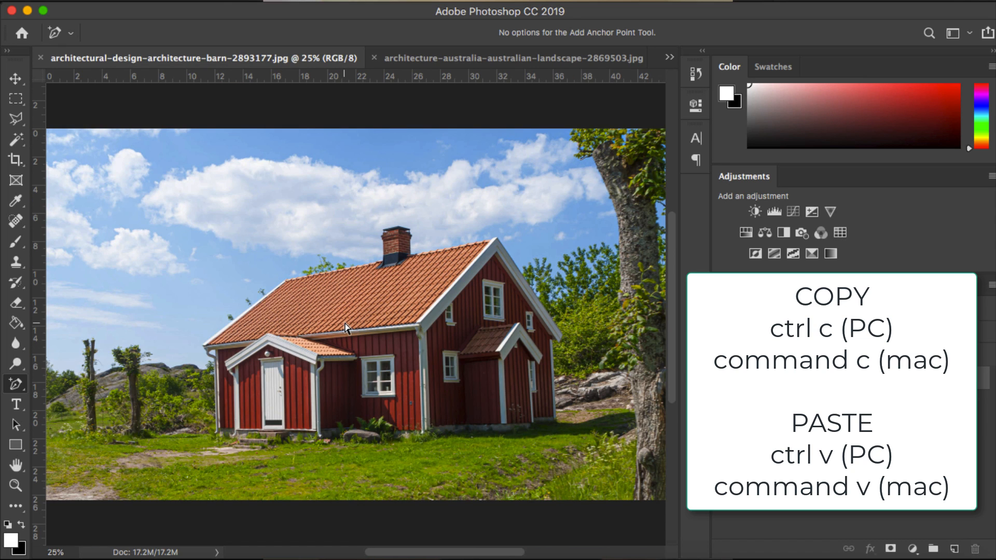
pyautogui.press('super+v')
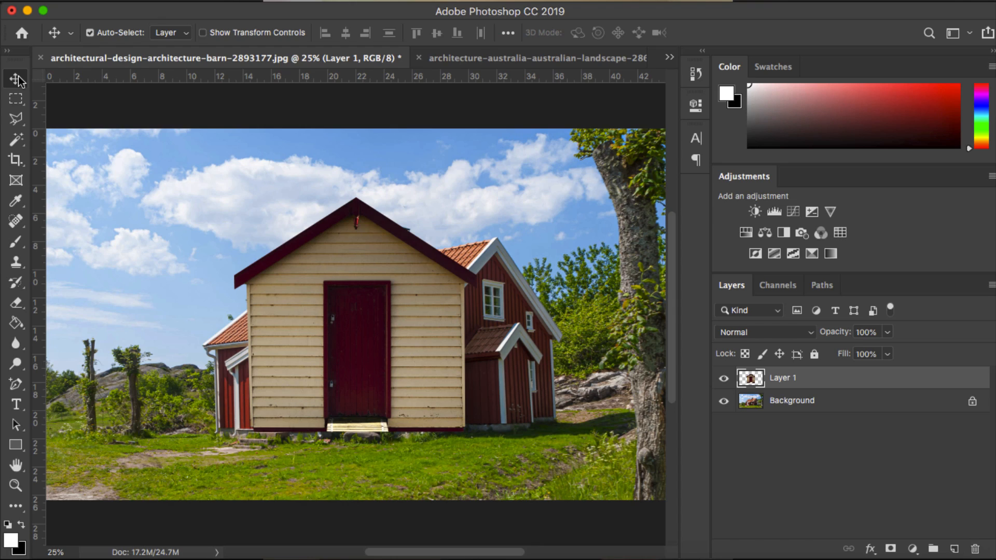
pyautogui.moveTo(376, 305); pyautogui.dragTo(177, 334)
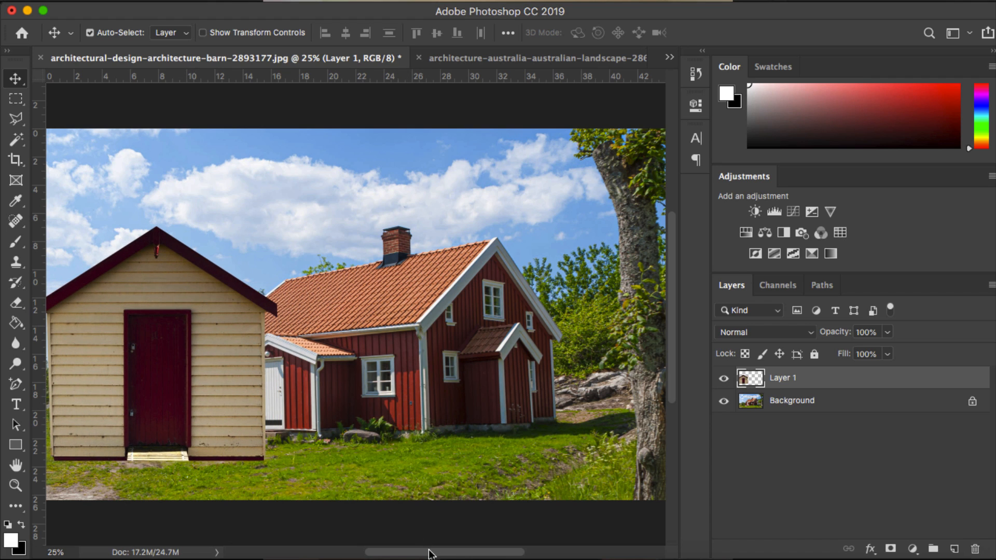
# Step: Rename the pasted hut's layer to Shed
pyautogui.moveTo(430, 554); pyautogui.dragTo(407, 554)
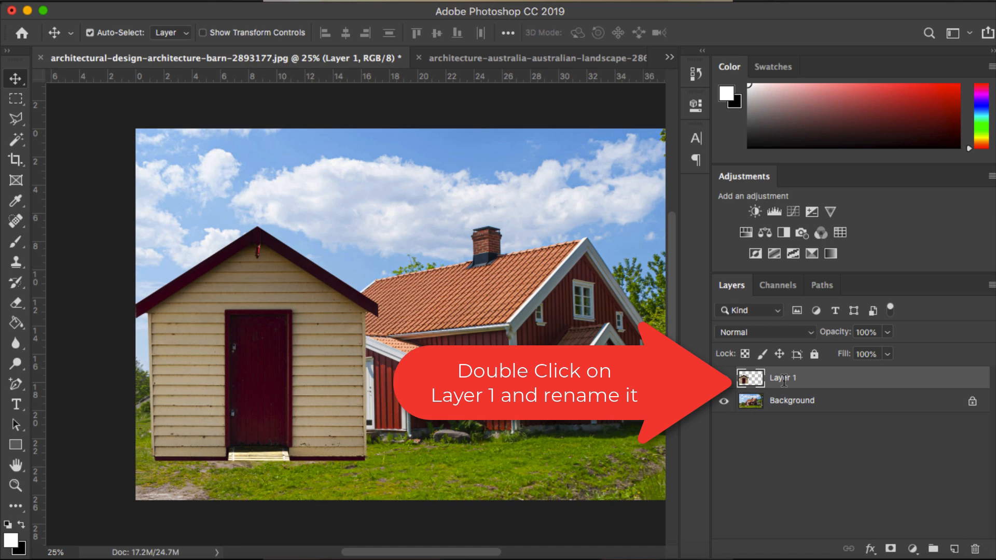
pyautogui.doubleClick(783, 377)
pyautogui.write('Shed')
pyautogui.click(750, 384)
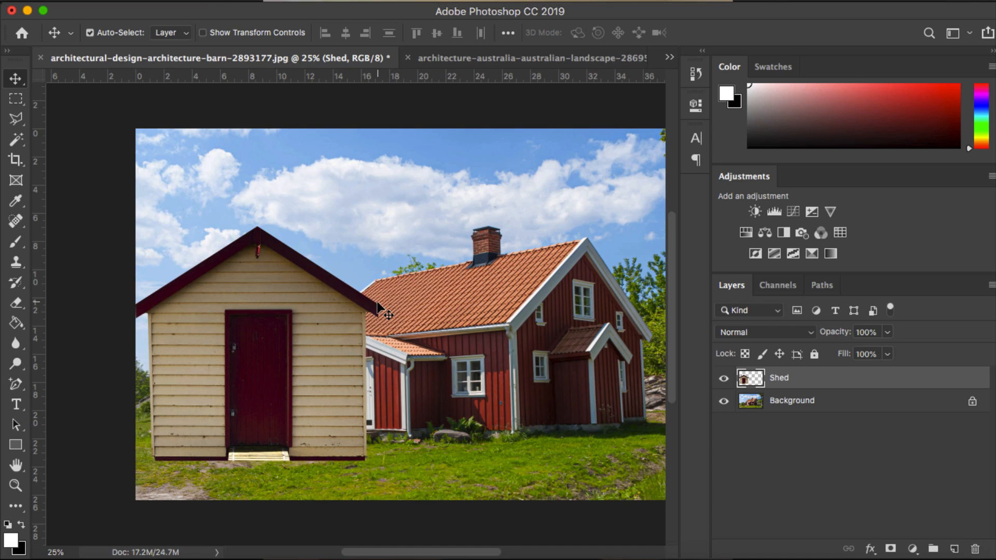
# Step: Scale the Shed layer down to about 38%, place it on the grass left of the red house, and apply the transform
pyautogui.press('super+t')
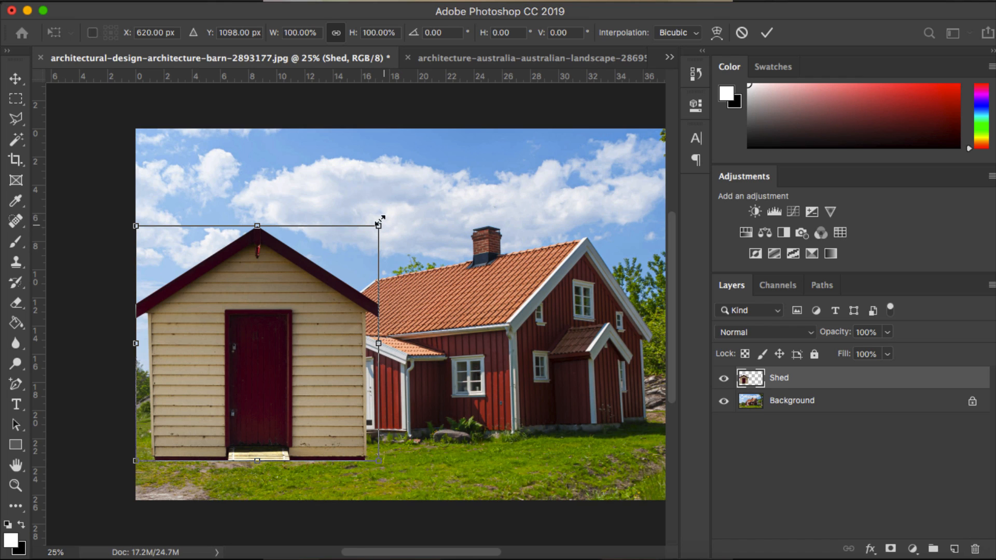
pyautogui.moveTo(380, 226); pyautogui.dragTo(246, 356)
pyautogui.press('super+minus')
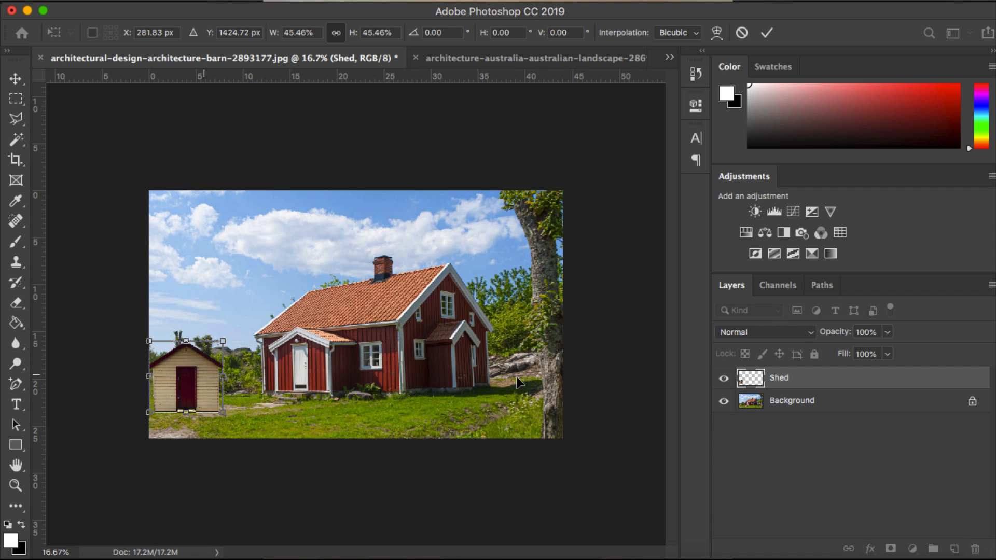
pyautogui.moveTo(206, 377); pyautogui.dragTo(226, 338)
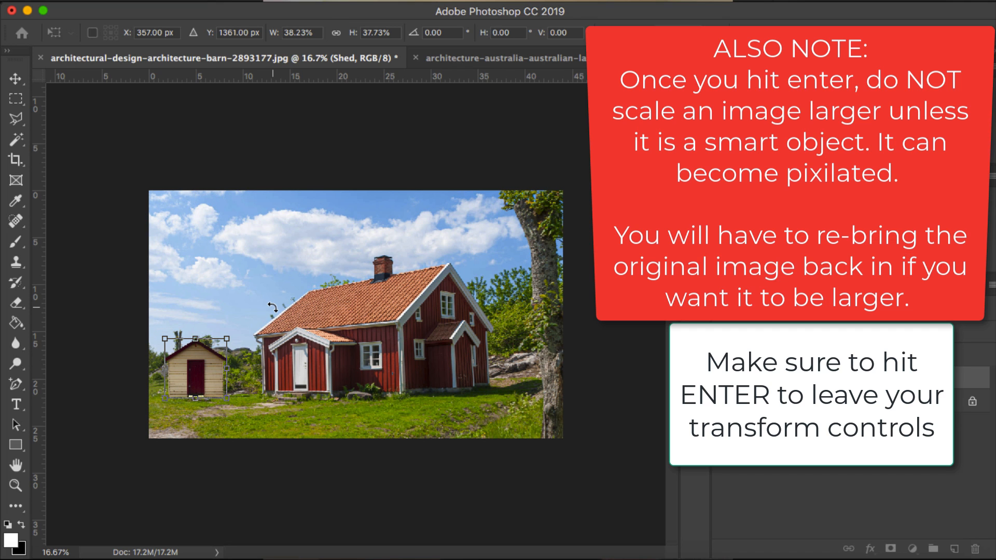
pyautogui.press('Return')
# Step: Close the lakeside hut image architecture-australia-australian-landscape-2869503.jpg without saving its changes
pyautogui.click(465, 60)
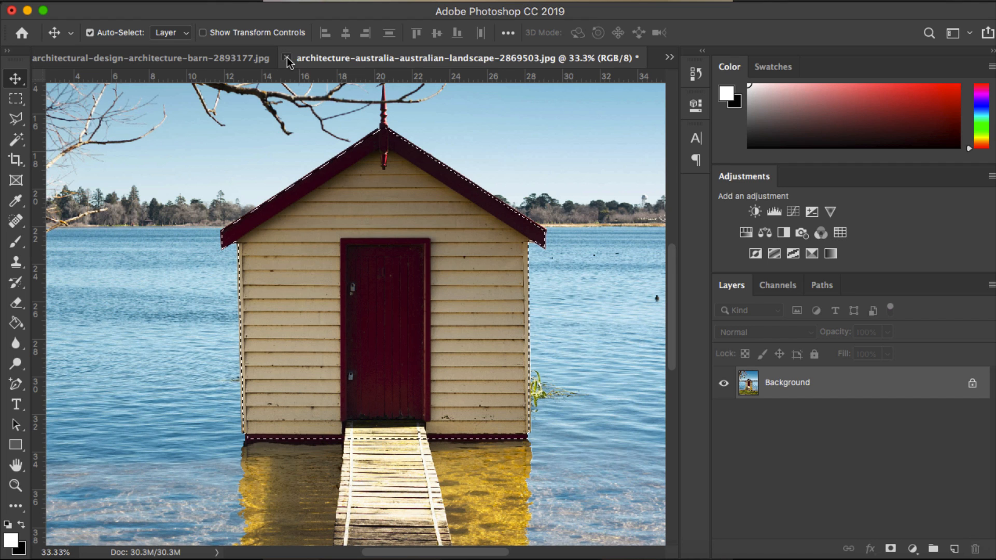
pyautogui.click(287, 57)
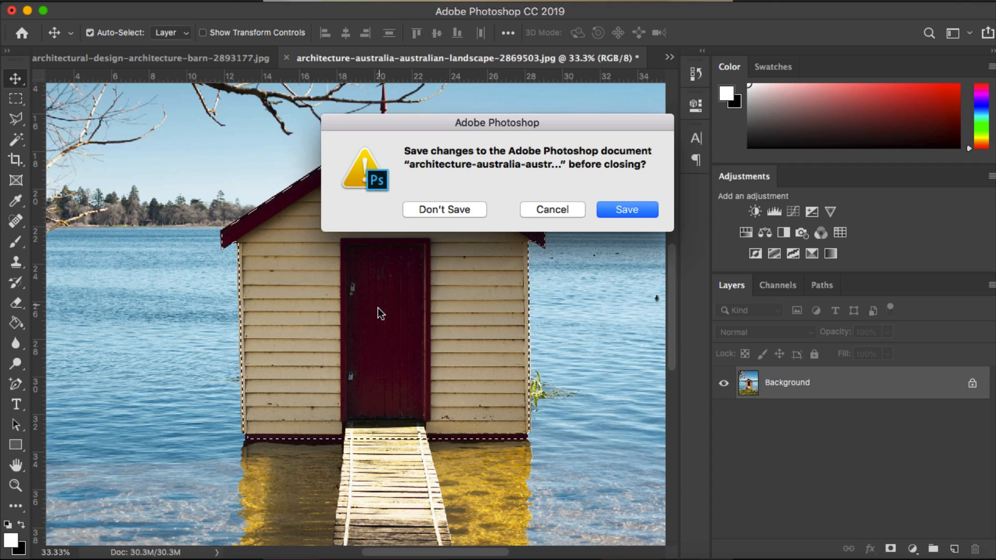
pyautogui.click(469, 208)
pyautogui.click(603, 61)
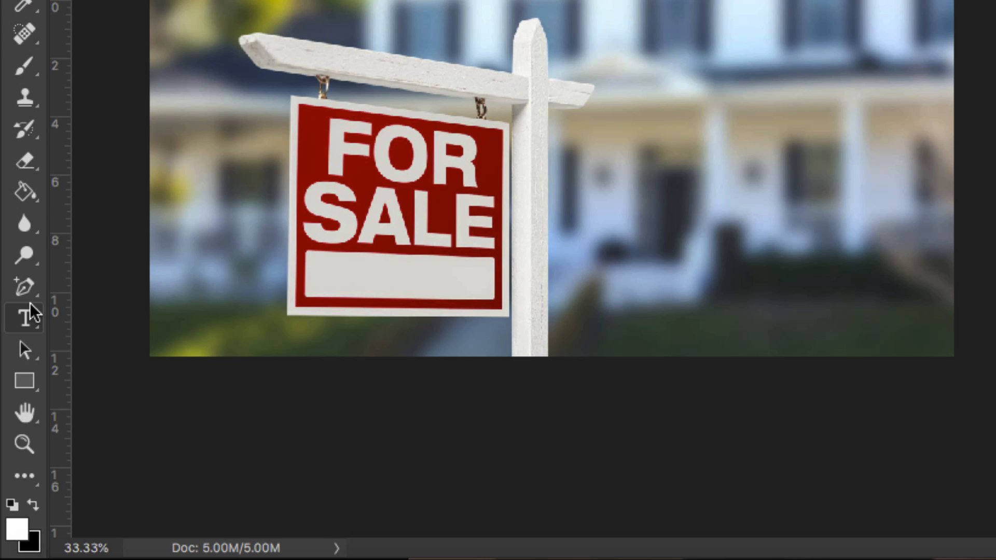
pyautogui.click(24, 286)
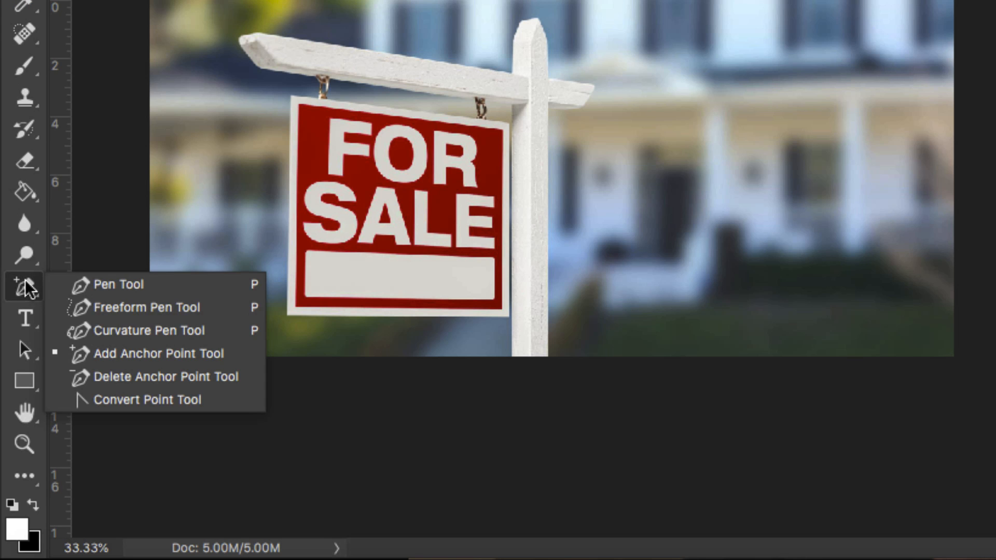
pyautogui.click(109, 285)
pyautogui.press('super+plus')
pyautogui.press('super+plus')
pyautogui.press('super+plus')
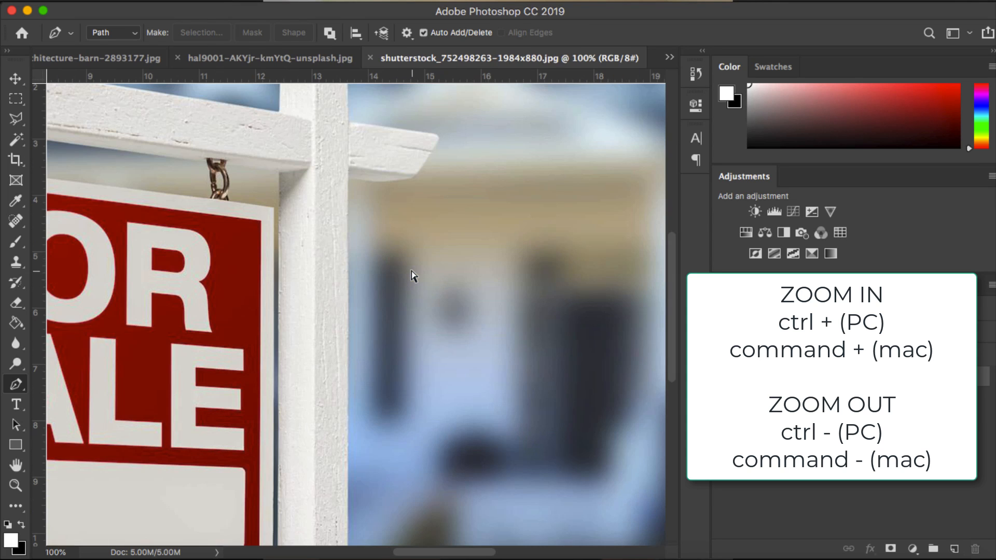
pyautogui.scroll(10, 412, 272)
pyautogui.hscroll(-10, 412, 272)
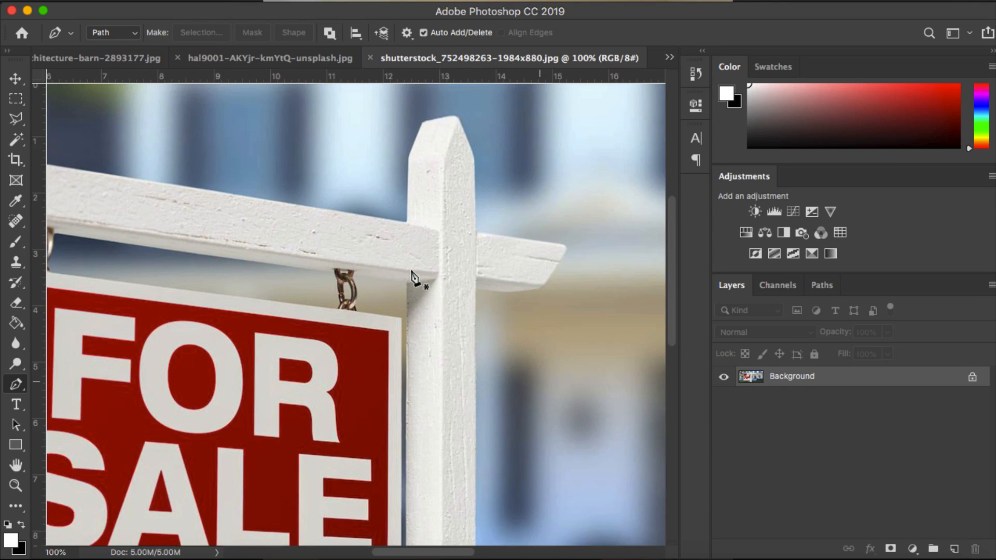
pyautogui.scroll(-1, 505, 213)
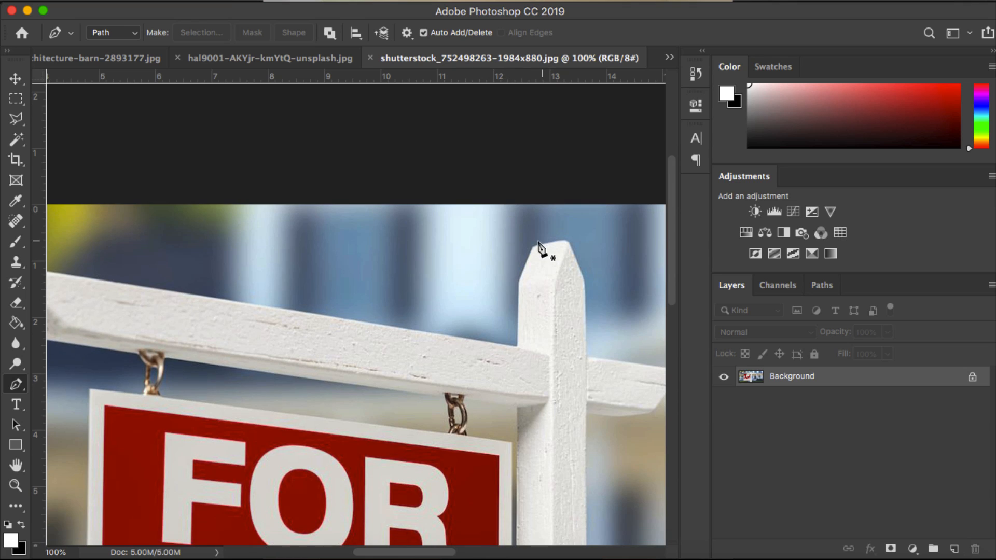
pyautogui.click(534, 250)
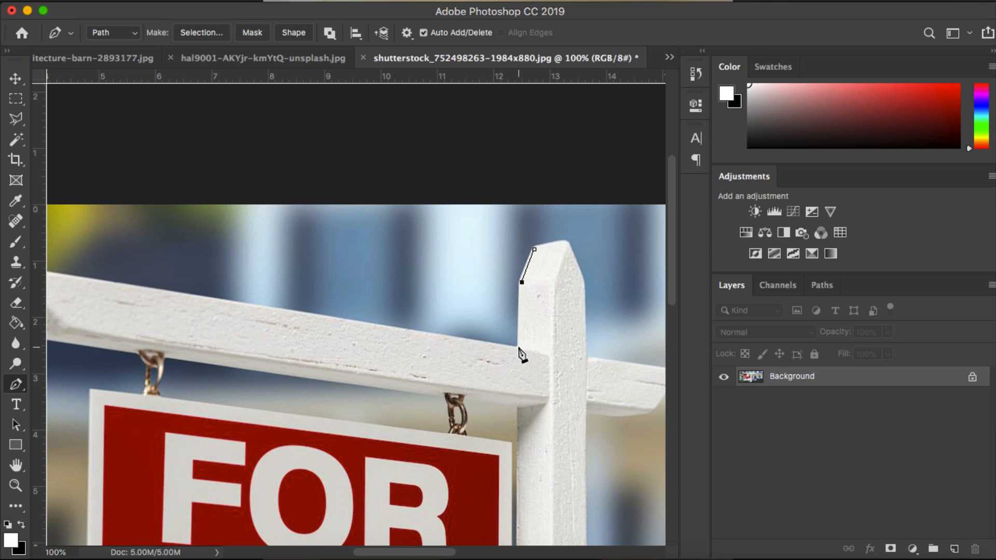
# Step: Continue the path along the long beam's upper edge and curve it around the rounded left end, removing the outgoing handle
pyautogui.hscroll(-6, 340, 361)
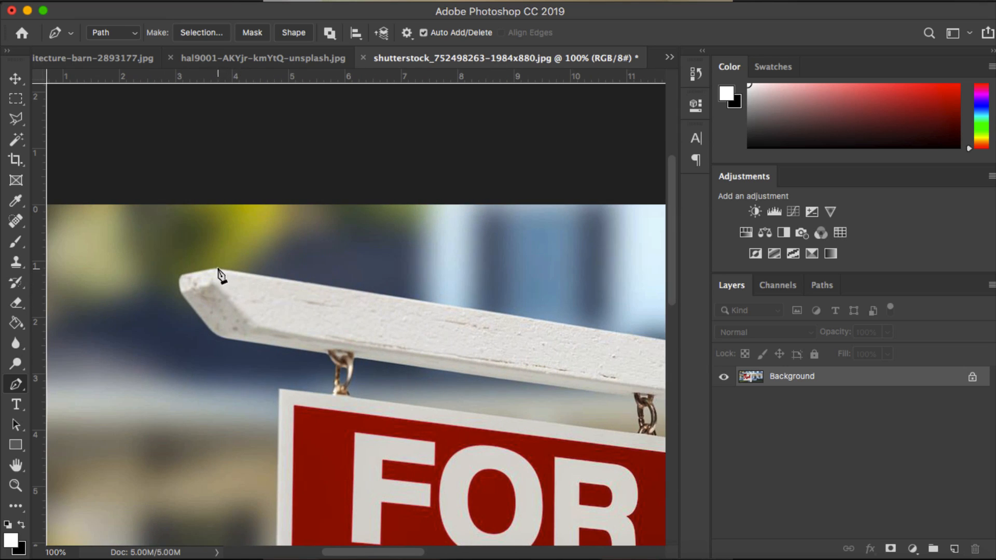
pyautogui.click(217, 270)
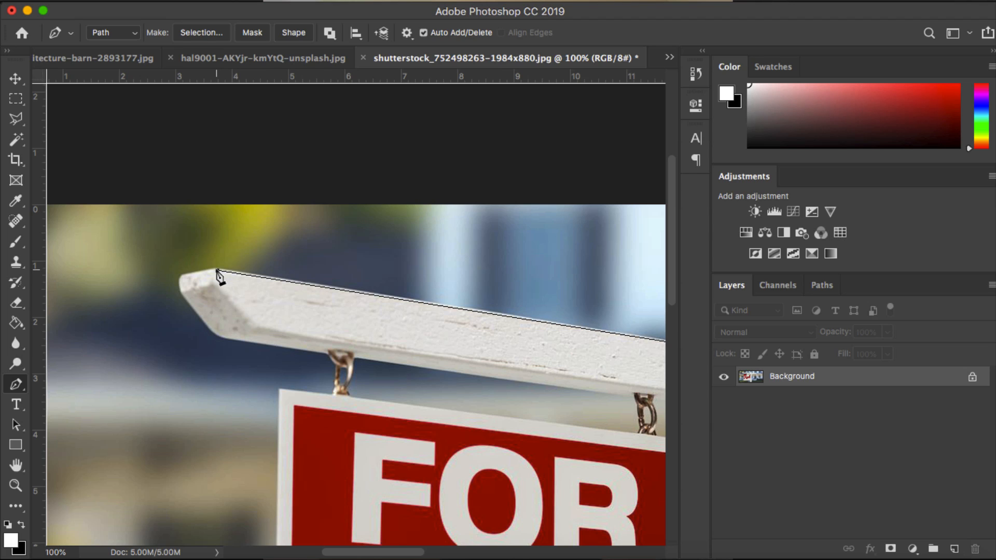
pyautogui.click(183, 277)
pyautogui.press('super+plus')
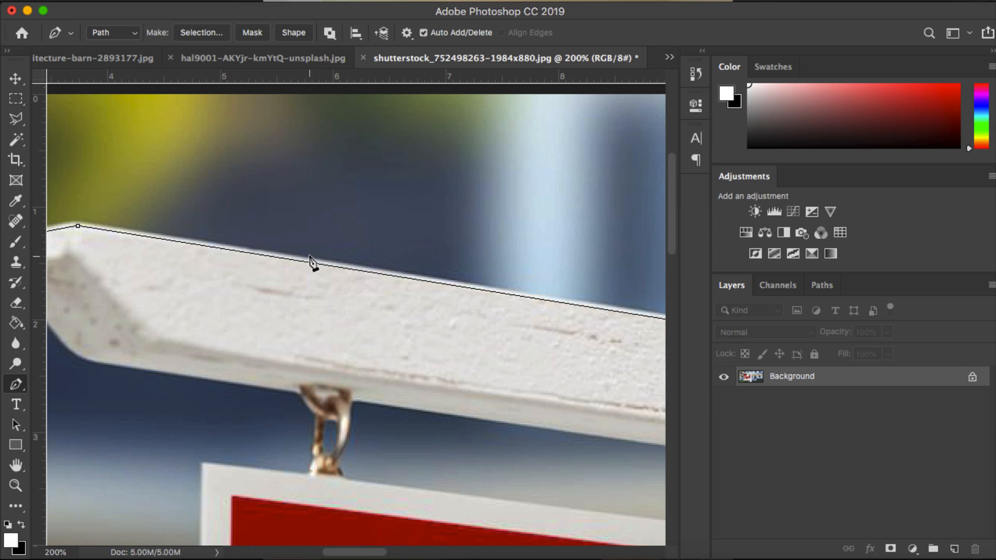
pyautogui.hscroll(-5, 309, 257)
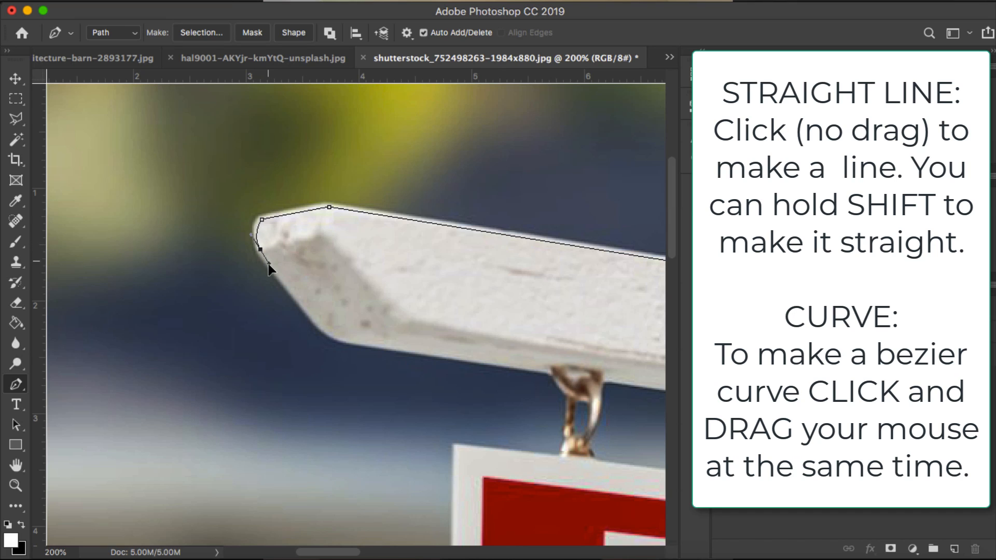
pyautogui.moveTo(268, 263); pyautogui.dragTo(269, 273)
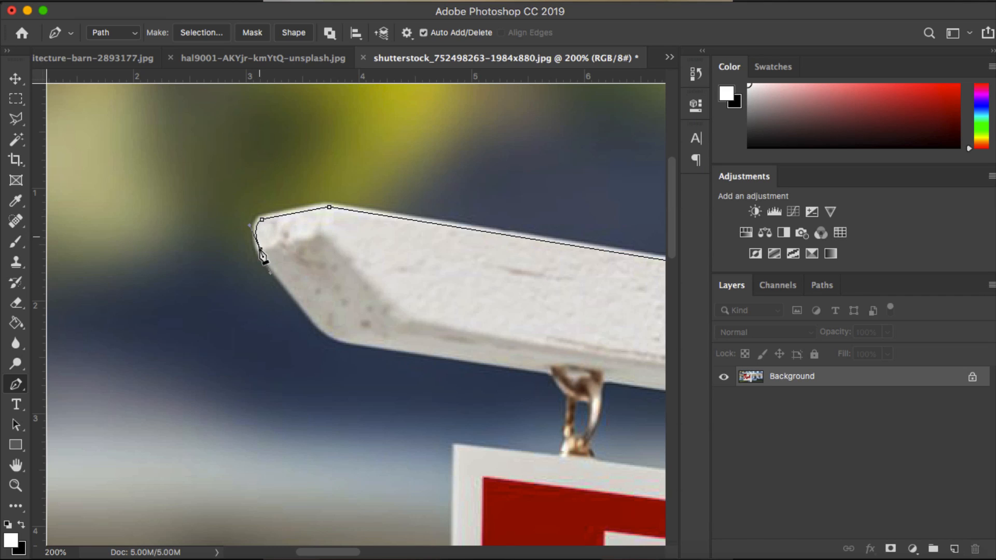
pyautogui.click(261, 250)
pyautogui.click(240, 271)
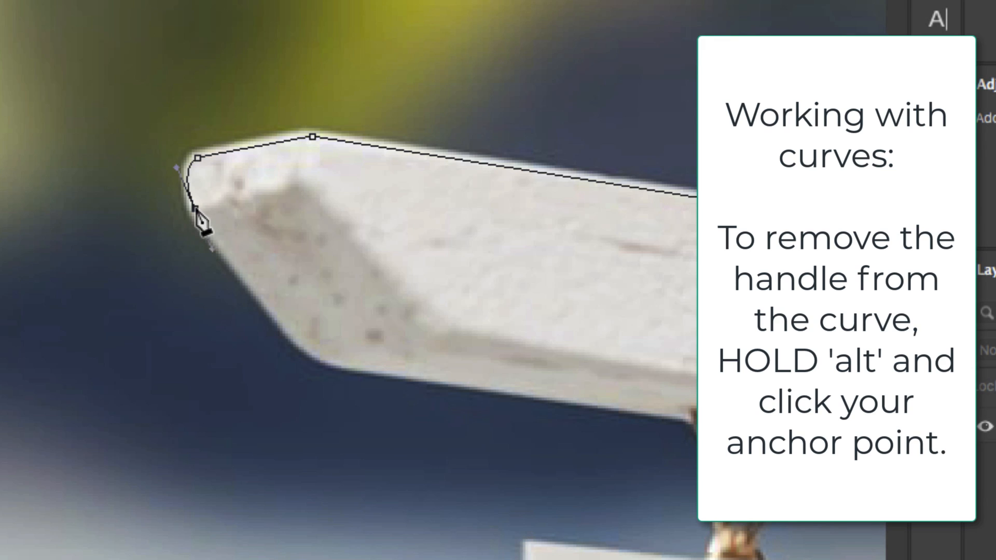
pyautogui.keyDown('alt'); pyautogui.click(196, 208); pyautogui.keyUp('alt')
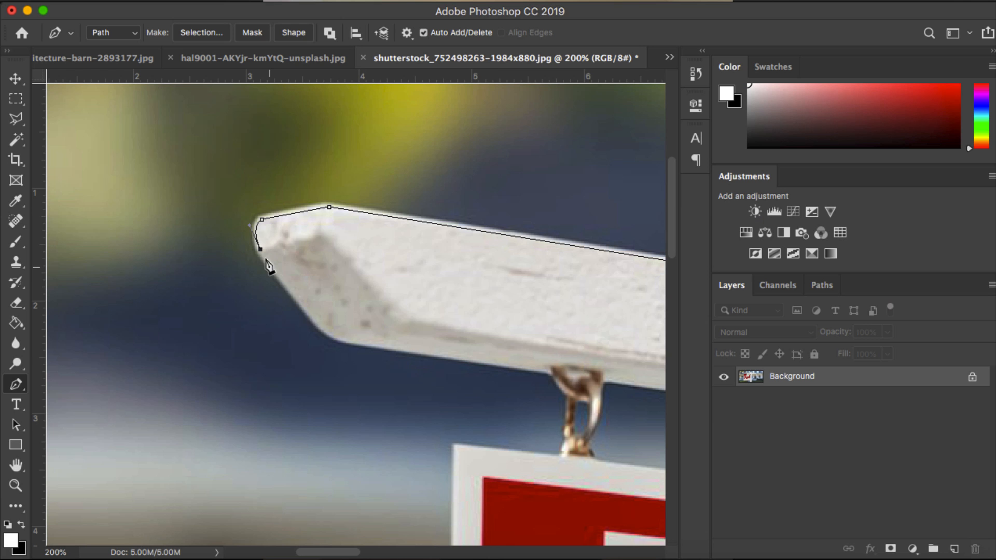
# Step: Trace the beam's slanted left end, curve around its lower corner, and continue along the underside to the left chain
pyautogui.click(323, 328)
pyautogui.moveTo(323, 331); pyautogui.dragTo(343, 343)
pyautogui.keyDown('alt'); pyautogui.click(324, 328); pyautogui.keyUp('alt')
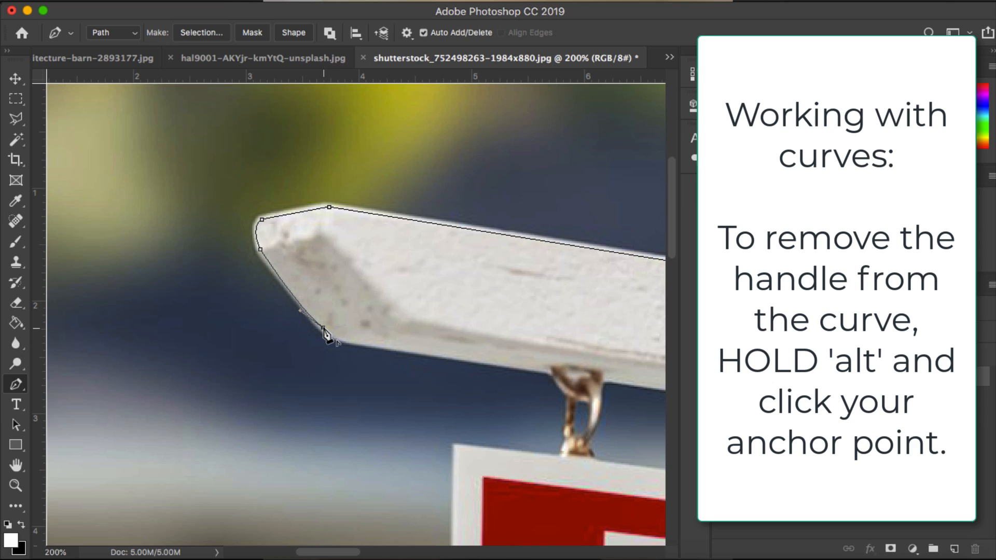
pyautogui.moveTo(367, 344); pyautogui.dragTo(379, 347)
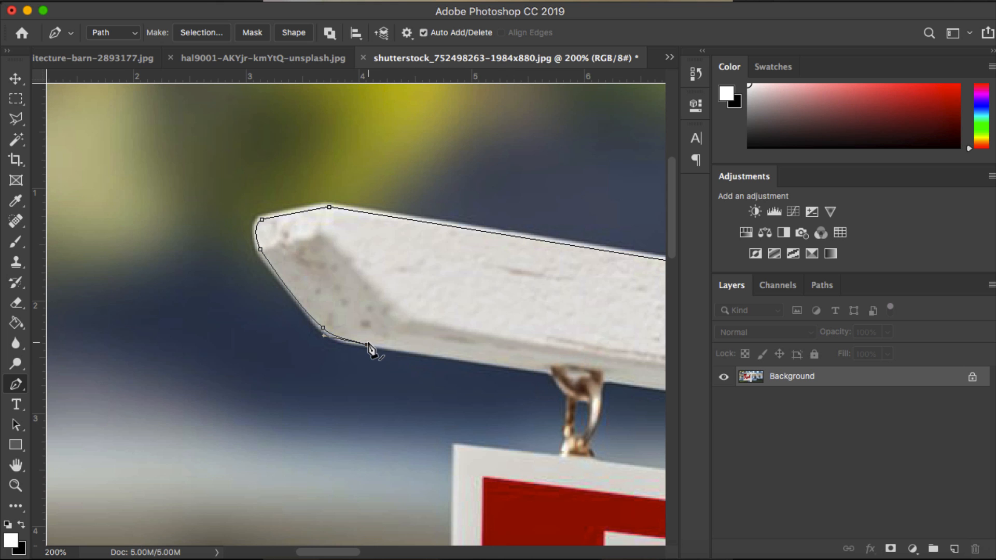
pyautogui.click(549, 373)
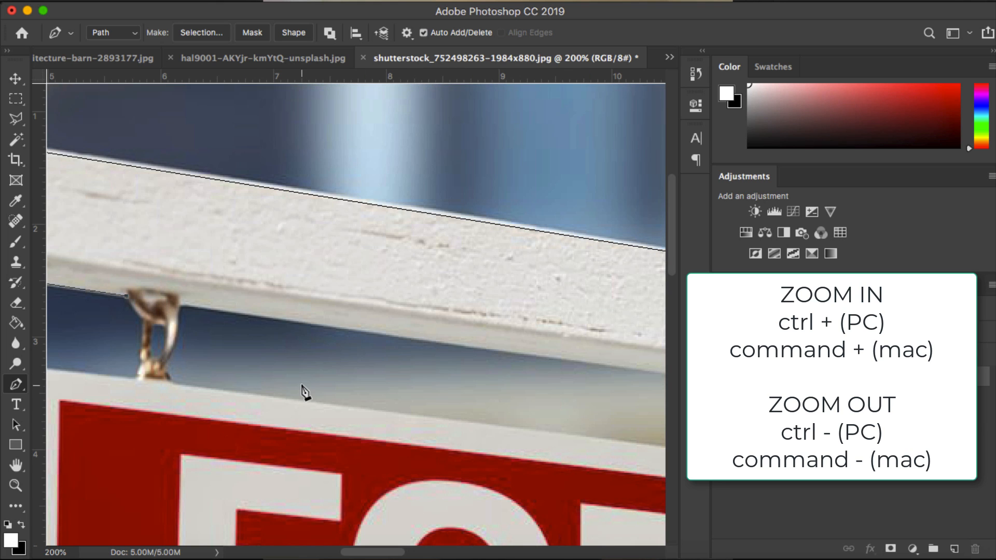
# Step: Trace the outer left side of the left chain down to the upper edge of the sign board
pyautogui.press('super+equal')
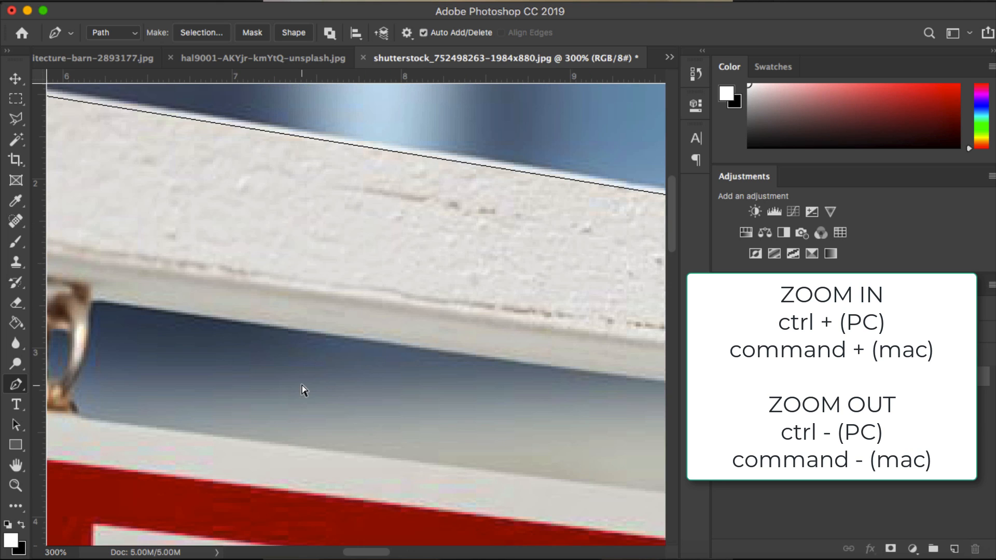
pyautogui.hscroll(-5, 304, 394)
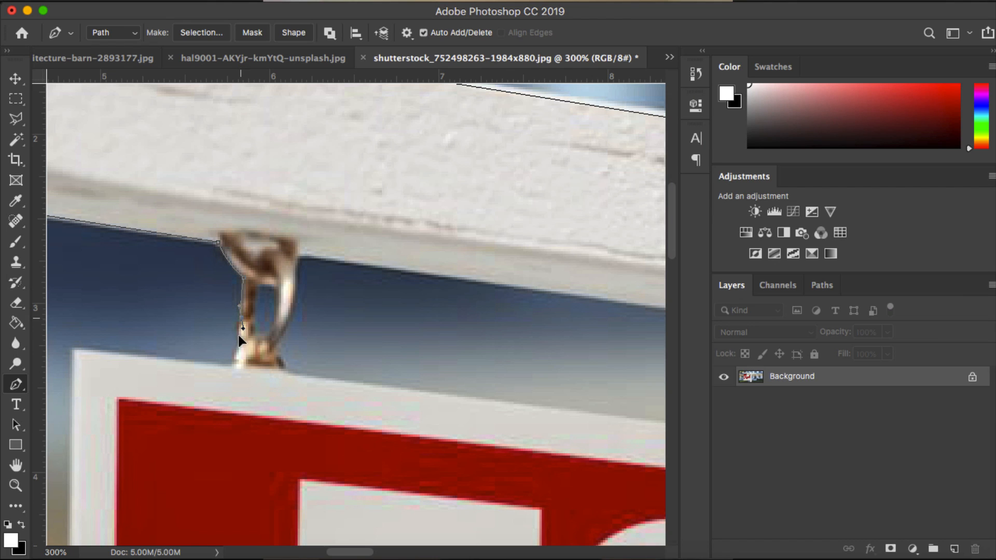
pyautogui.moveTo(242, 339); pyautogui.dragTo(246, 348)
pyautogui.keyDown('alt'); pyautogui.click(242, 339); pyautogui.keyUp('alt')
pyautogui.click(234, 364)
# Step: Extend the path down the sign board's left edge and along its lower edge to the lower-right corner
pyautogui.scroll(-10, 179, 311)
pyautogui.hscroll(-3, 179, 311)
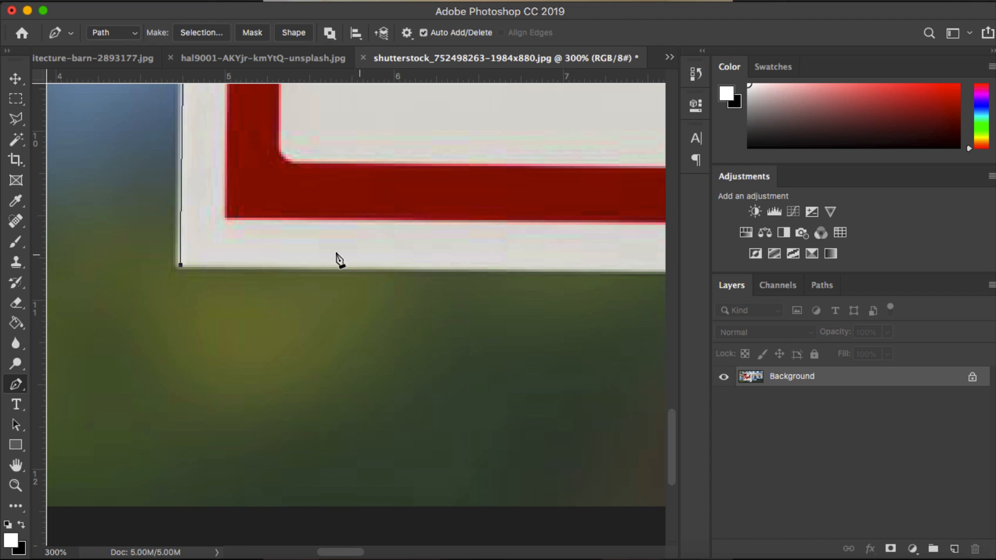
pyautogui.scroll(3, 336, 259)
pyautogui.hscroll(15, 336, 259)
pyautogui.hscroll(3, 335, 259)
pyautogui.scroll(-1, 333, 260)
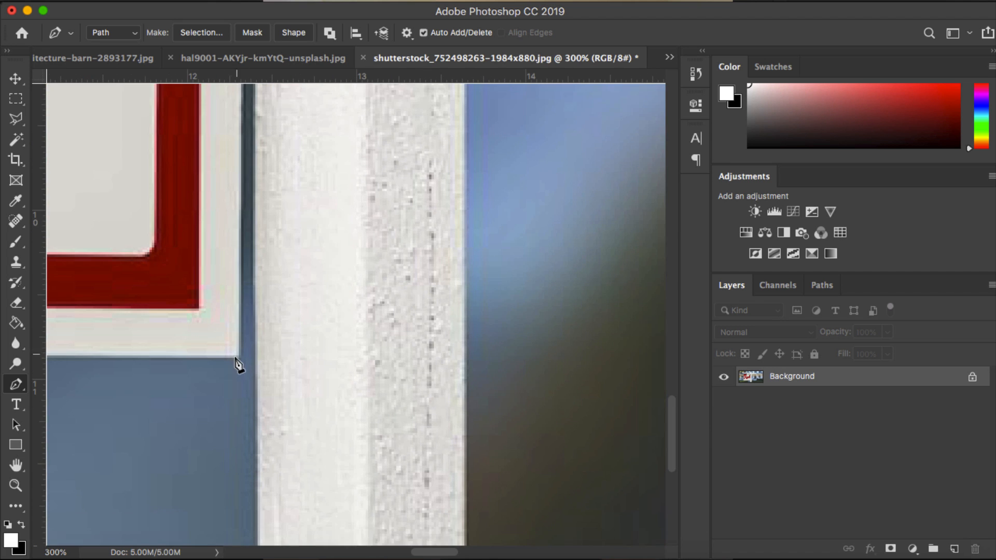
pyautogui.click(236, 354)
# Step: Continue the path up the sign board's right edge and along its upper edge to the base of the right chain
pyautogui.scroll(10, 262, 289)
pyautogui.hscroll(-1, 263, 289)
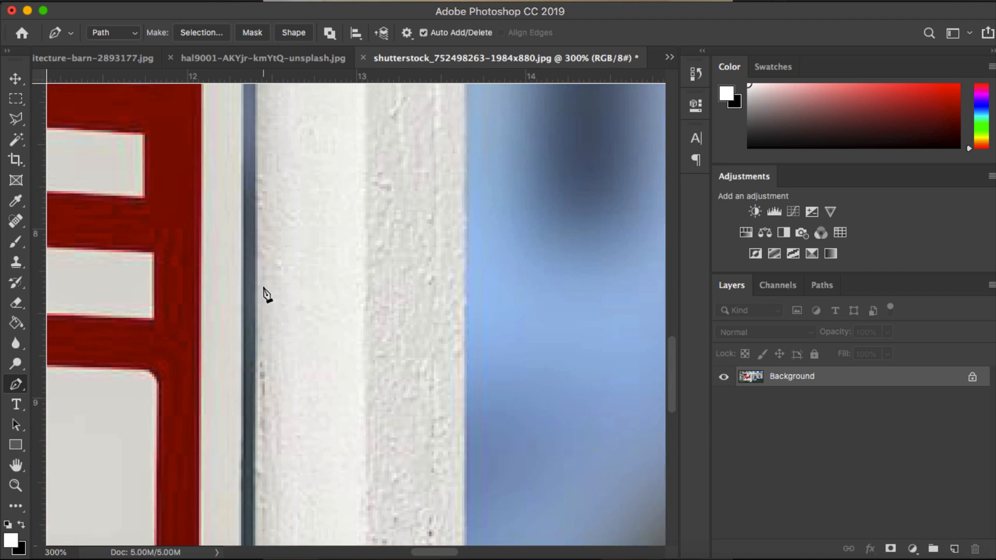
pyautogui.scroll(4, 265, 293)
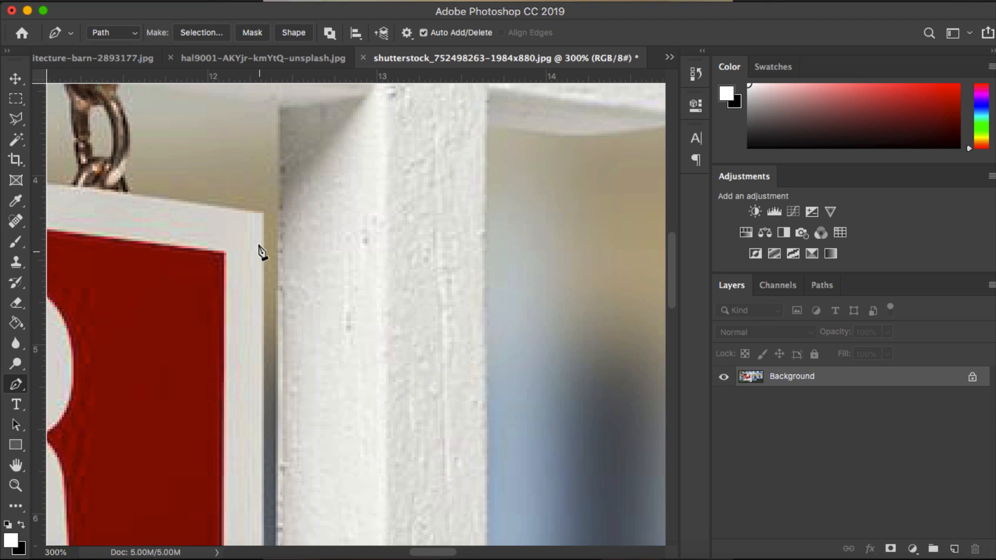
pyautogui.click(262, 216)
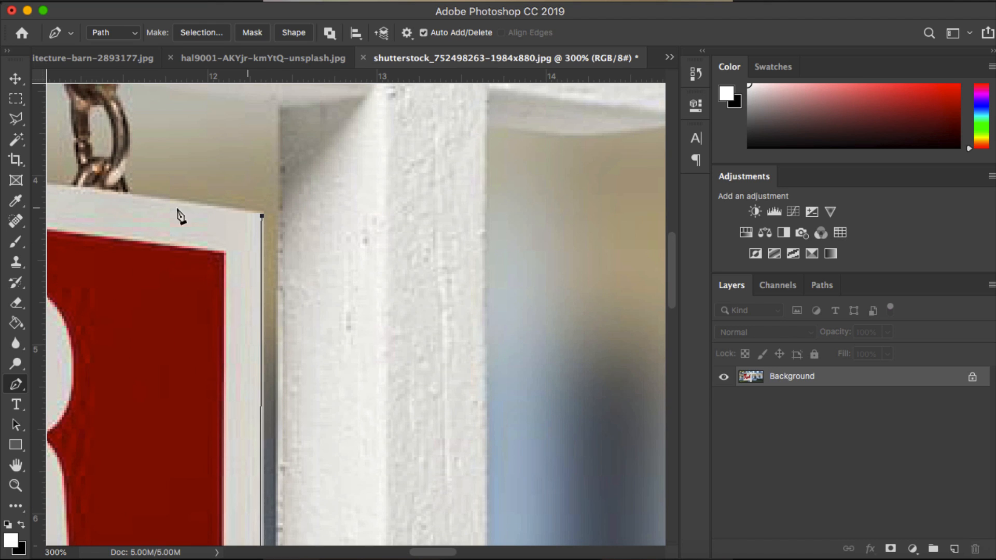
pyautogui.click(129, 194)
# Step: Trace the outer right side of the right chain up to the beam with curved points, removing their outgoing handles
pyautogui.moveTo(123, 179); pyautogui.dragTo(120, 178)
pyautogui.scroll(3, 155, 157)
pyautogui.hscroll(-2, 154, 157)
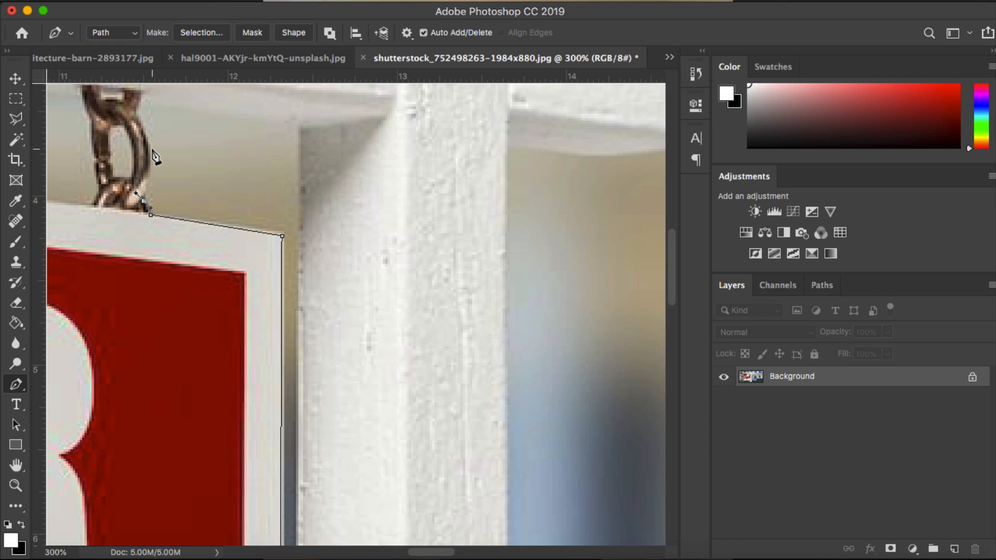
pyautogui.keyDown('alt'); pyautogui.click(143, 221); pyautogui.keyUp('alt')
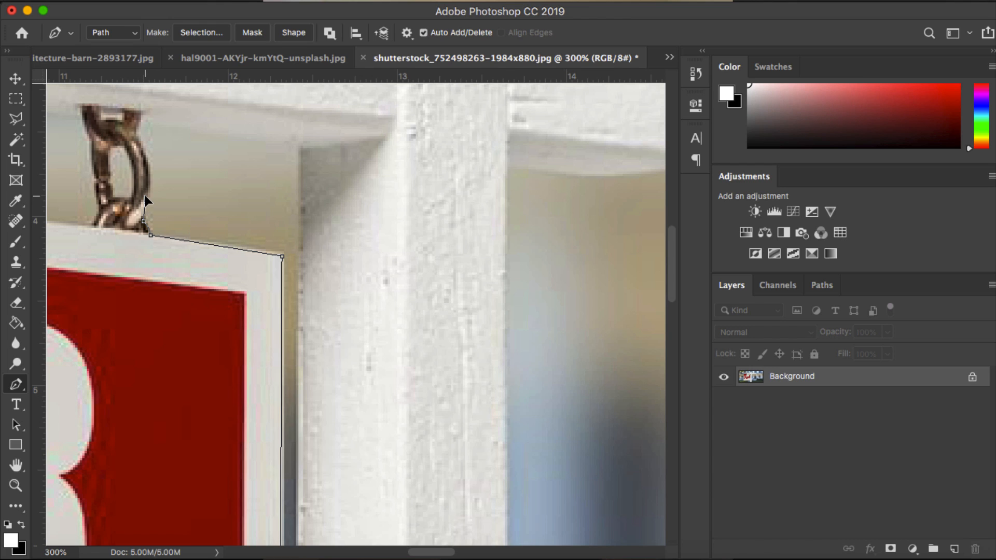
pyautogui.click(146, 200)
pyautogui.moveTo(136, 134); pyautogui.dragTo(115, 113)
pyautogui.keyDown('alt'); pyautogui.click(136, 133); pyautogui.keyUp('alt')
pyautogui.click(143, 113)
# Step: Trace the beam's underside to the signpost, down the post's left edge, and across its base
pyautogui.click(299, 145)
pyautogui.scroll(-15, 313, 274)
pyautogui.click(300, 337)
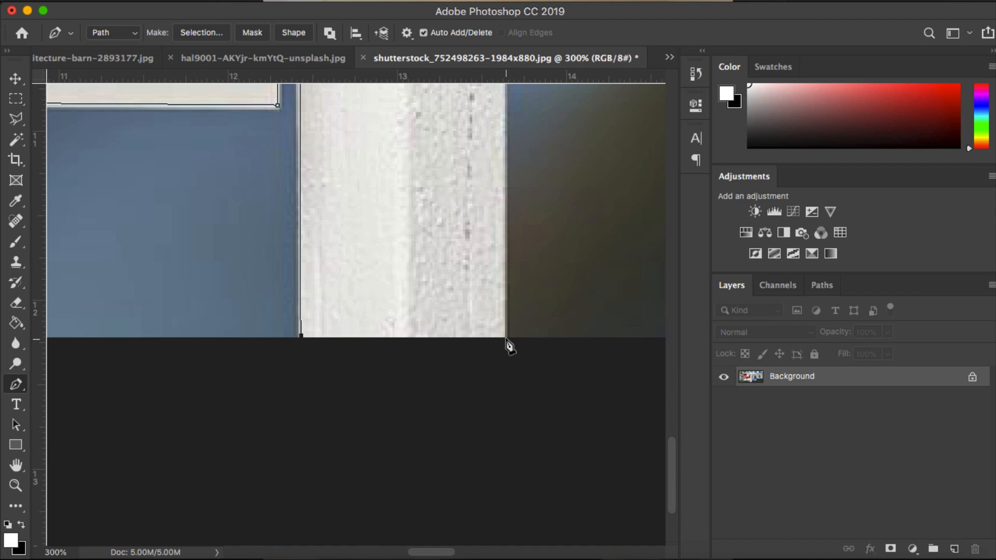
pyautogui.click(506, 339)
# Step: Trace the post's right edge up to the short beam and curve along that beam's underside to its lower corner
pyautogui.scroll(12, 510, 291)
pyautogui.click(525, 202)
pyautogui.hscroll(5, 592, 221)
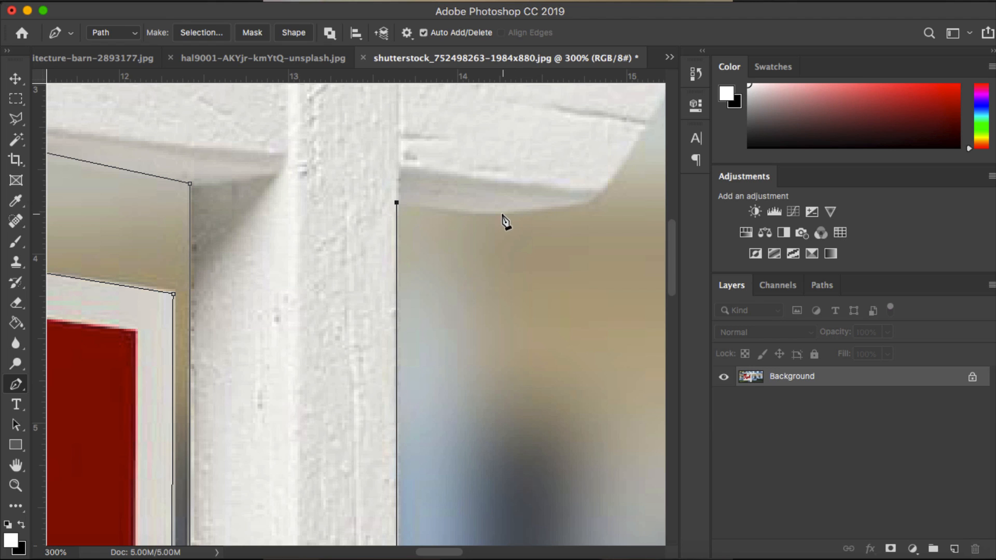
pyautogui.moveTo(500, 212); pyautogui.dragTo(554, 209)
pyautogui.click(499, 212)
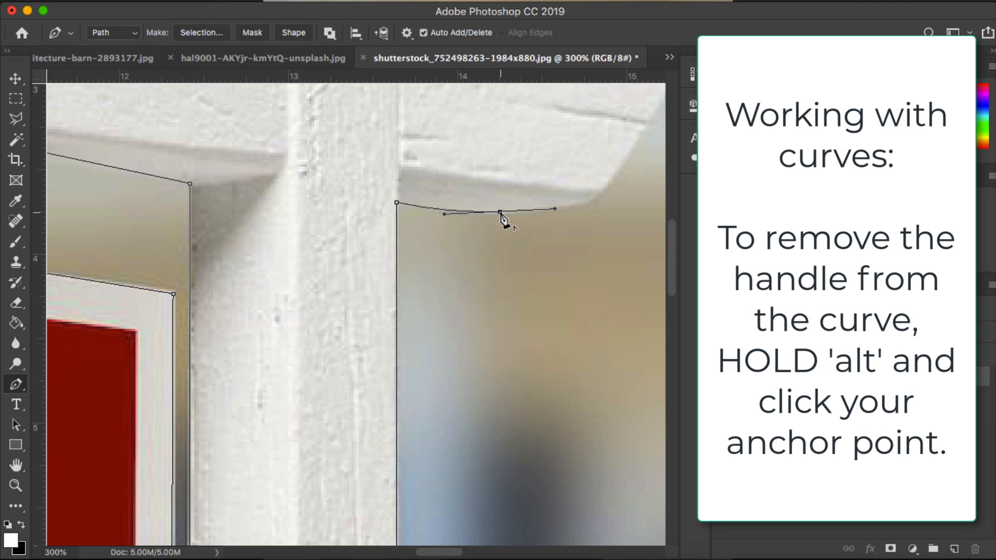
pyautogui.moveTo(591, 200); pyautogui.dragTo(620, 183)
pyautogui.keyDown('alt'); pyautogui.click(591, 200); pyautogui.keyUp('alt')
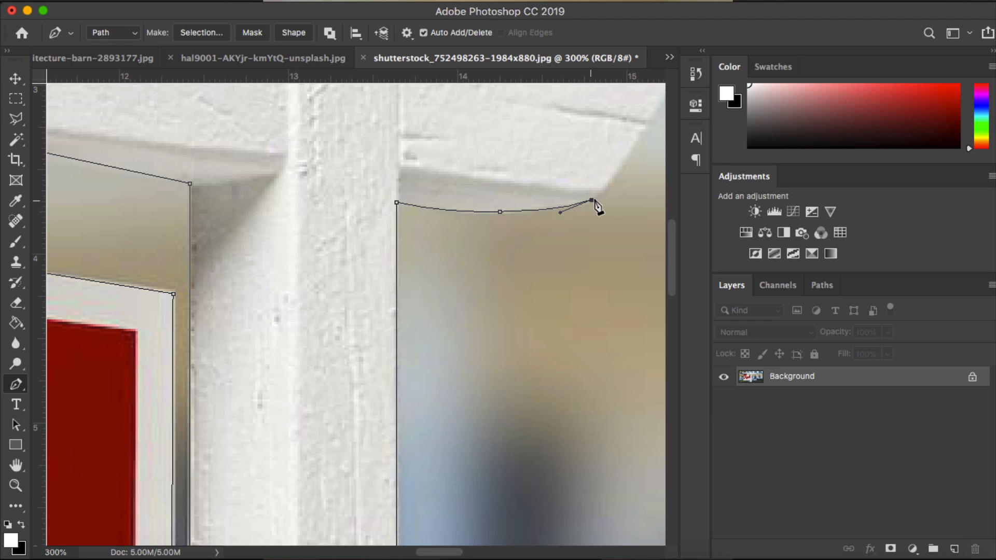
# Step: Trace the short beam's slanted right end and curve around its rounded upper corner, removing the outgoing handles
pyautogui.scroll(5, 596, 206)
pyautogui.hscroll(5, 597, 207)
pyautogui.click(511, 254)
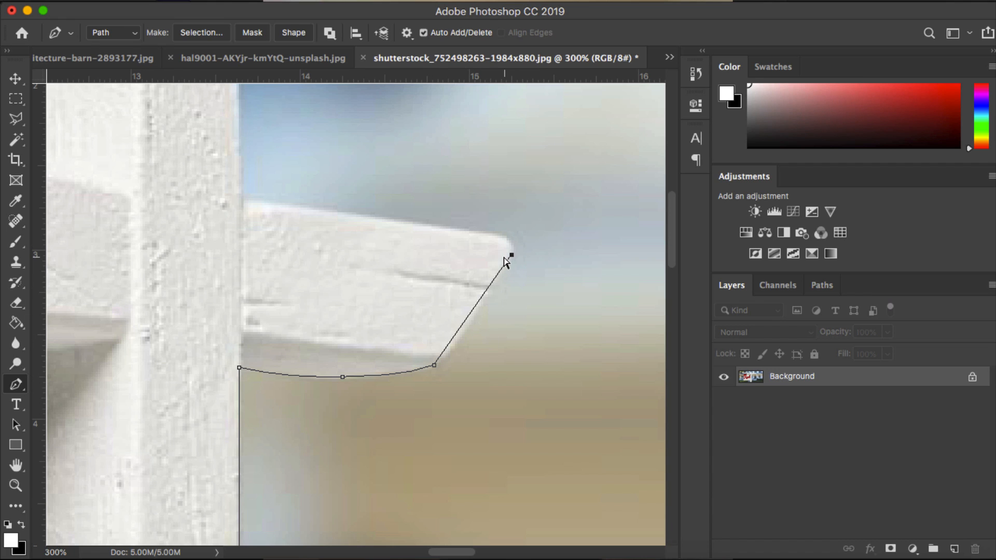
pyautogui.press('super+z')
pyautogui.moveTo(509, 259); pyautogui.dragTo(557, 173)
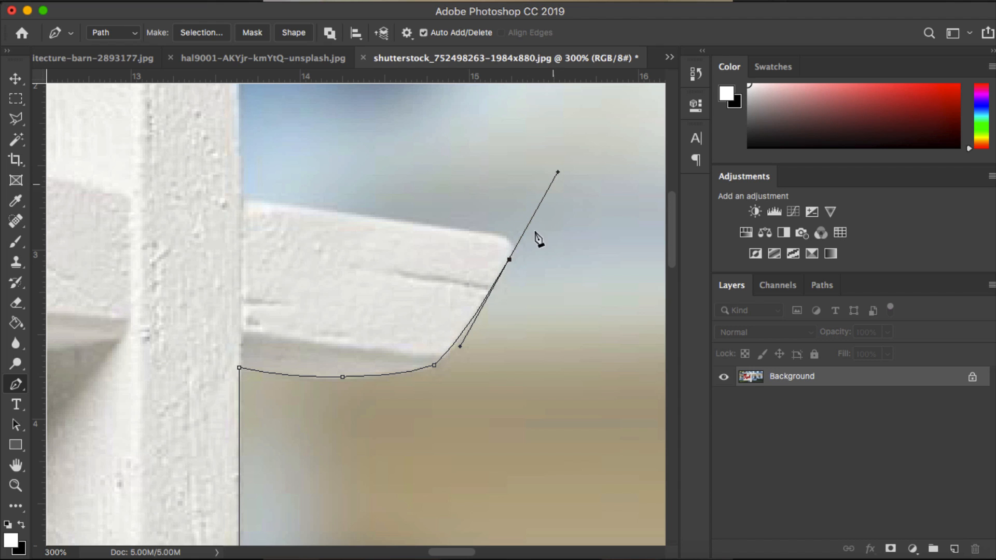
pyautogui.keyDown('alt'); pyautogui.click(509, 259); pyautogui.keyUp('alt')
pyautogui.click(499, 236)
pyautogui.moveTo(483, 234); pyautogui.dragTo(481, 228)
pyautogui.keyDown('alt'); pyautogui.click(499, 236); pyautogui.keyUp('alt')
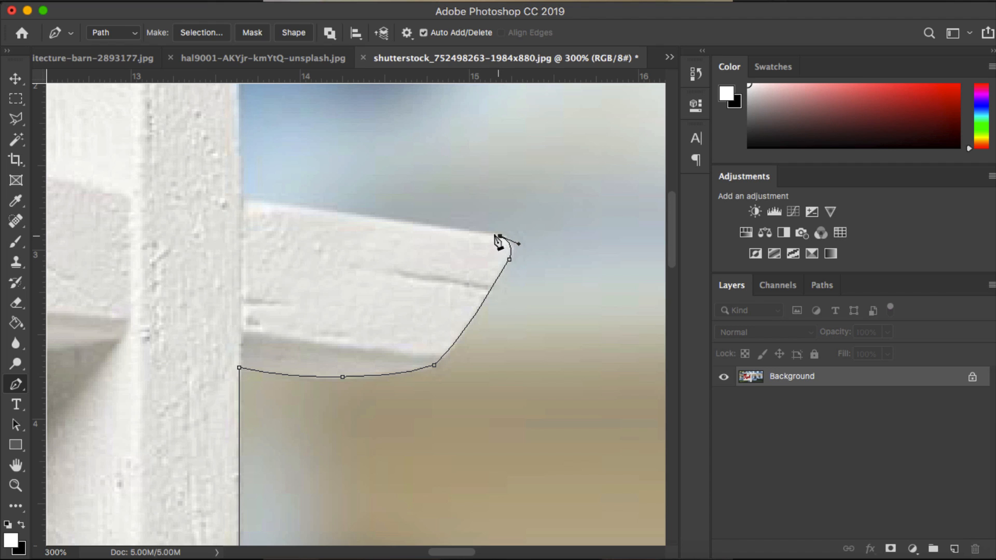
# Step: Continue the path along the short beam's upper edge, up the post's right side, and around its rounded peak
pyautogui.click(243, 196)
pyautogui.scroll(10, 244, 202)
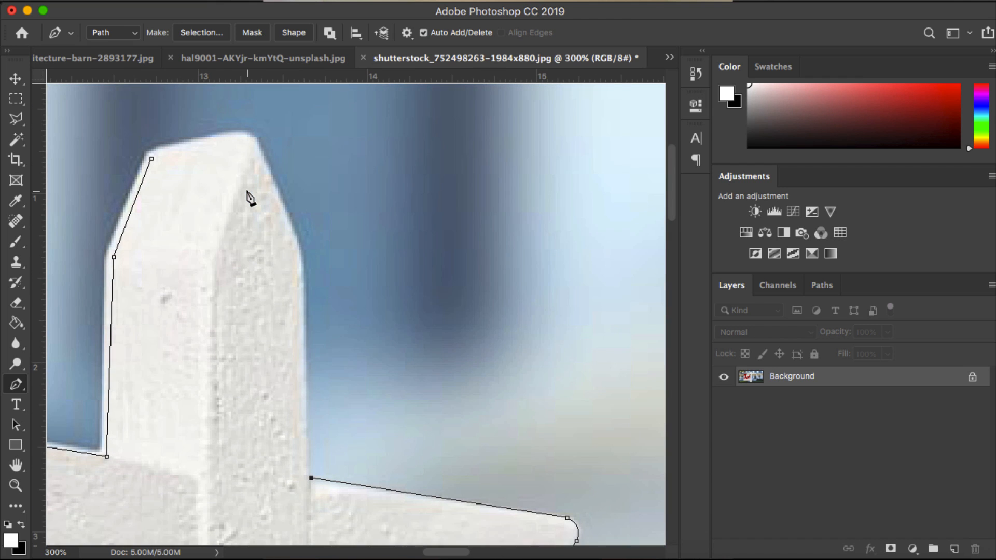
pyautogui.click(302, 251)
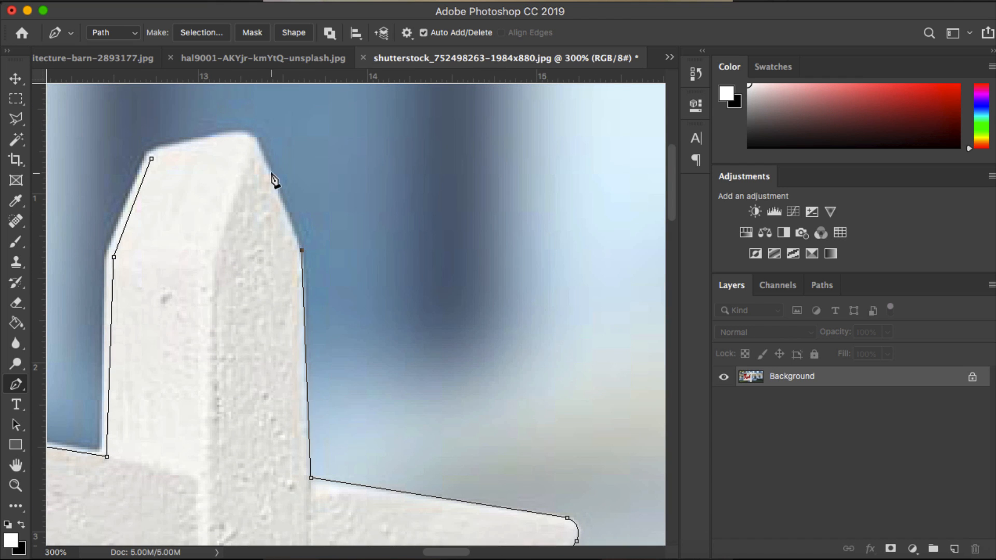
pyautogui.click(254, 140)
pyautogui.moveTo(205, 139); pyautogui.dragTo(198, 142)
pyautogui.keyDown('alt'); pyautogui.click(224, 136); pyautogui.keyUp('alt')
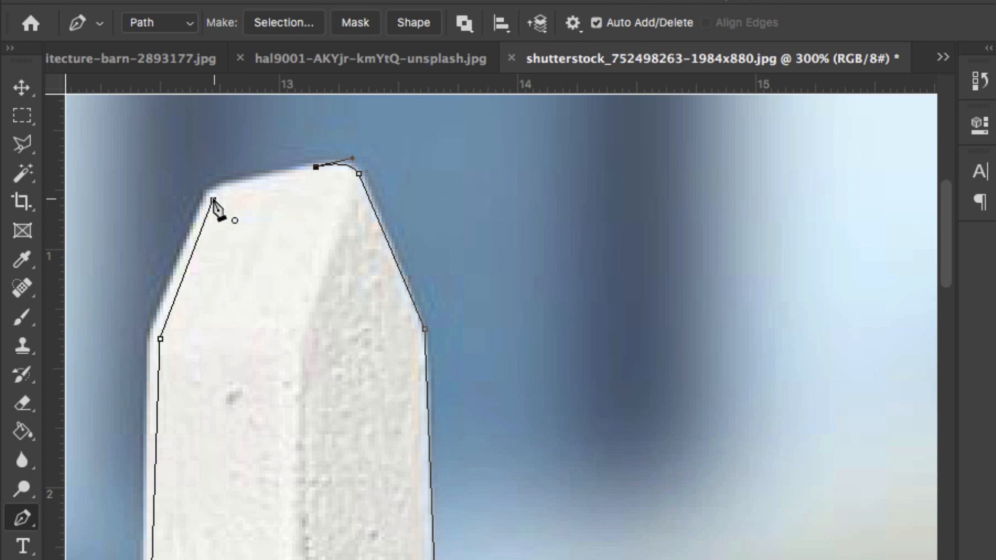
# Step: Close the sign's outer outline with a curve across the post's peak to its upper-left corner
pyautogui.click(212, 199)
pyautogui.moveTo(212, 199); pyautogui.dragTo(180, 218)
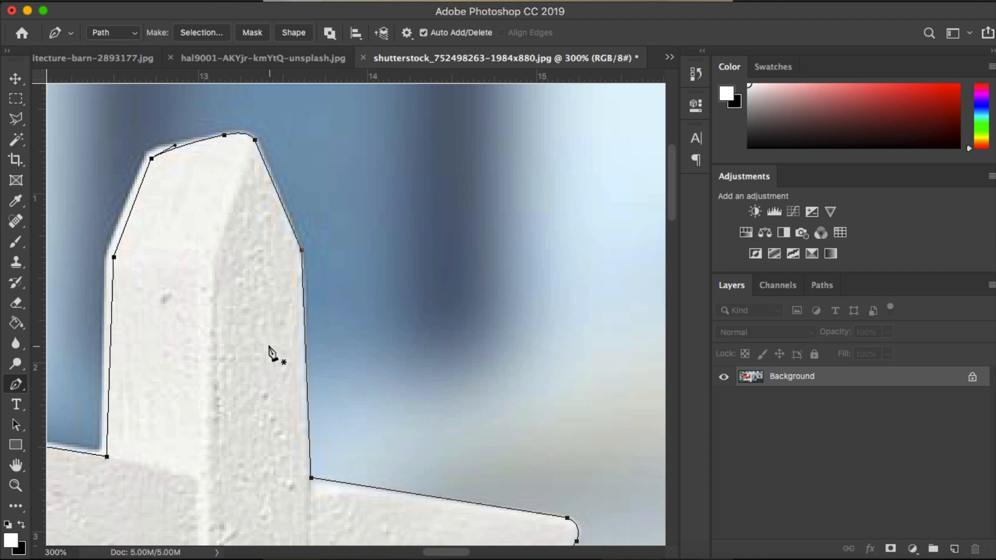
pyautogui.press('super+minus')
pyautogui.press('super+minus')
pyautogui.press('super+minus')
pyautogui.press('super+minus')
pyautogui.press('super+minus')
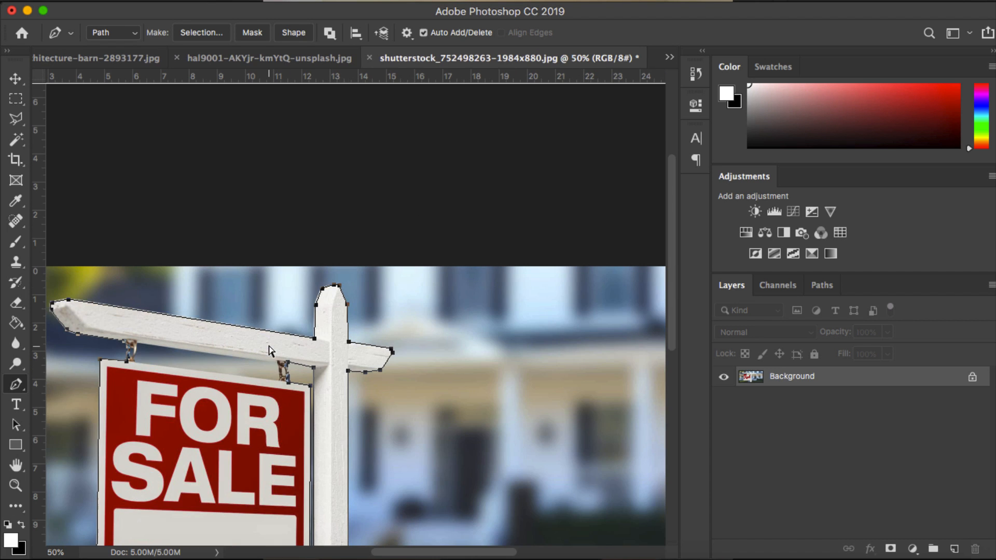
pyautogui.scroll(-5, 270, 353)
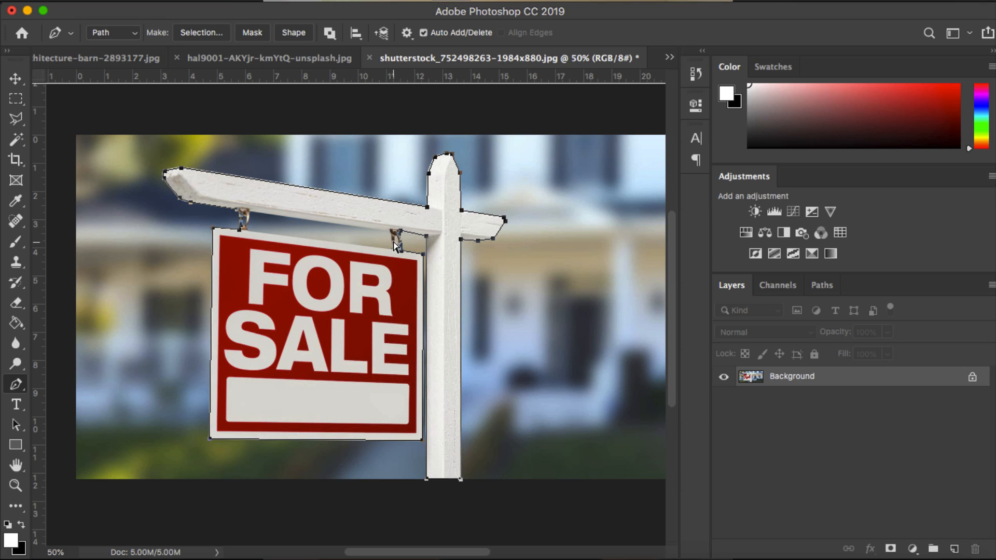
# Step: Begin outlining the gap between the chains, curving down the left chain's right side and following the sign's upper edge to the right chain
pyautogui.press('super+equal')
pyautogui.scroll(3, 233, 157)
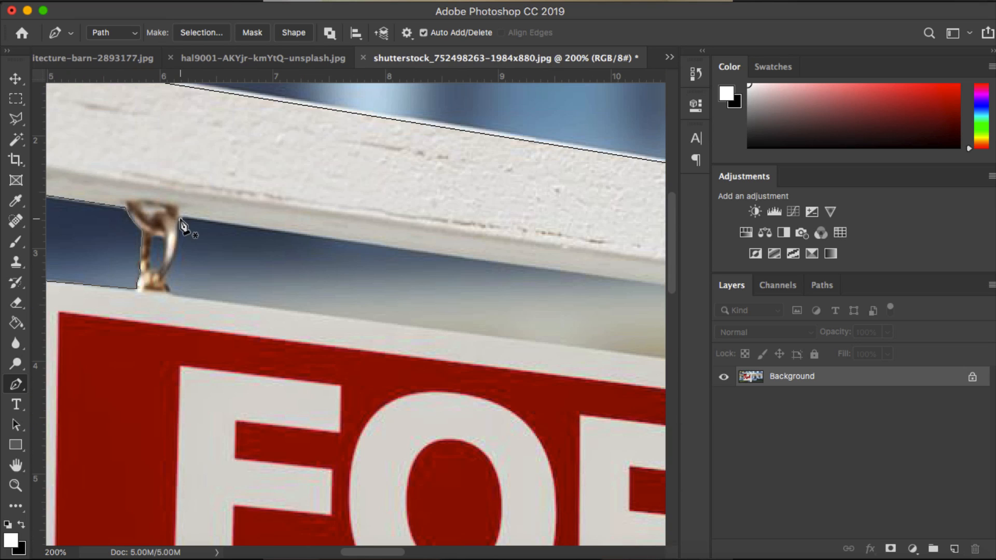
pyautogui.moveTo(160, 280); pyautogui.dragTo(142, 301)
pyautogui.keyDown('alt'); pyautogui.click(160, 282); pyautogui.keyUp('alt')
pyautogui.hscroll(2, 357, 325)
pyautogui.hscroll(5, 357, 326)
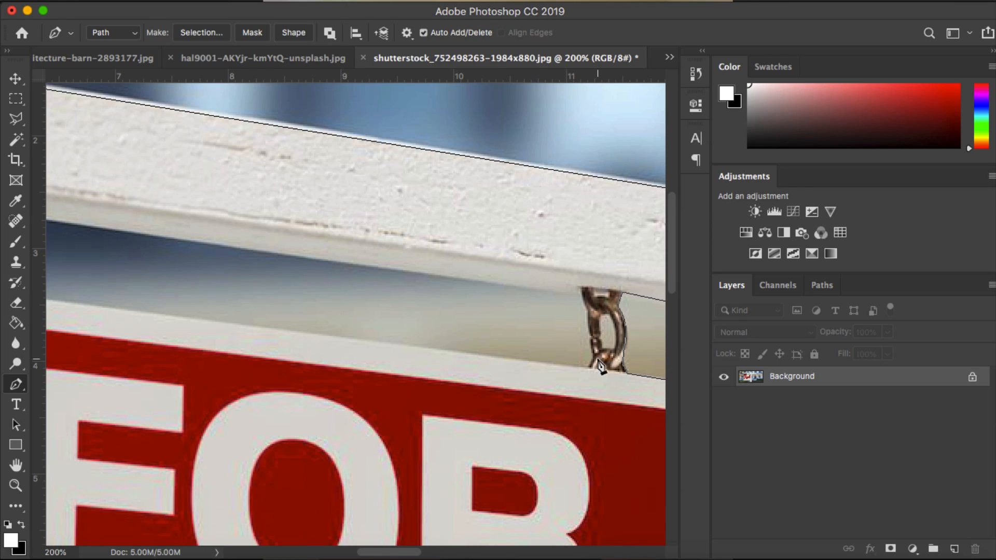
pyautogui.click(592, 365)
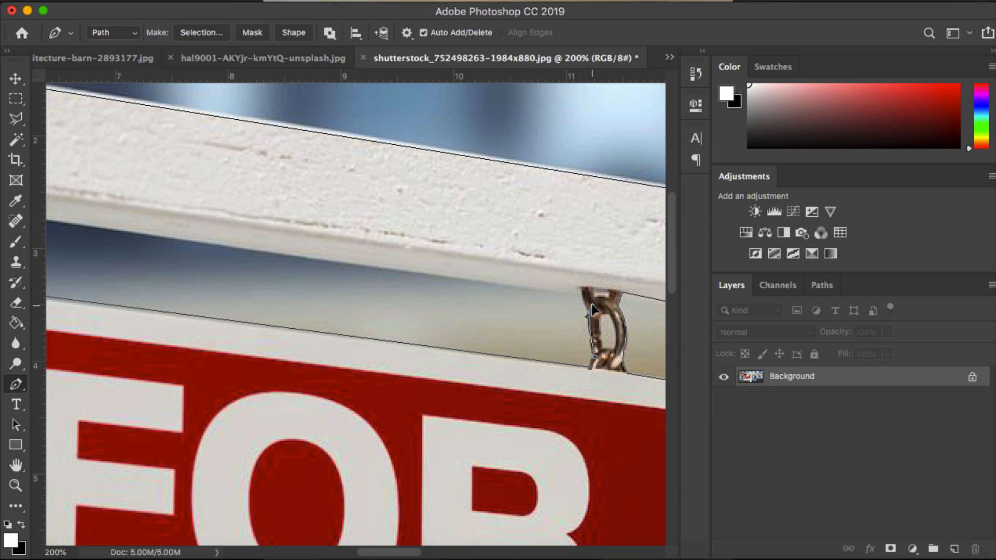
# Step: Trace up the right chain's left side and back along the beam's underside to close the gap's outline
pyautogui.click(582, 287)
pyautogui.hscroll(-8, 457, 308)
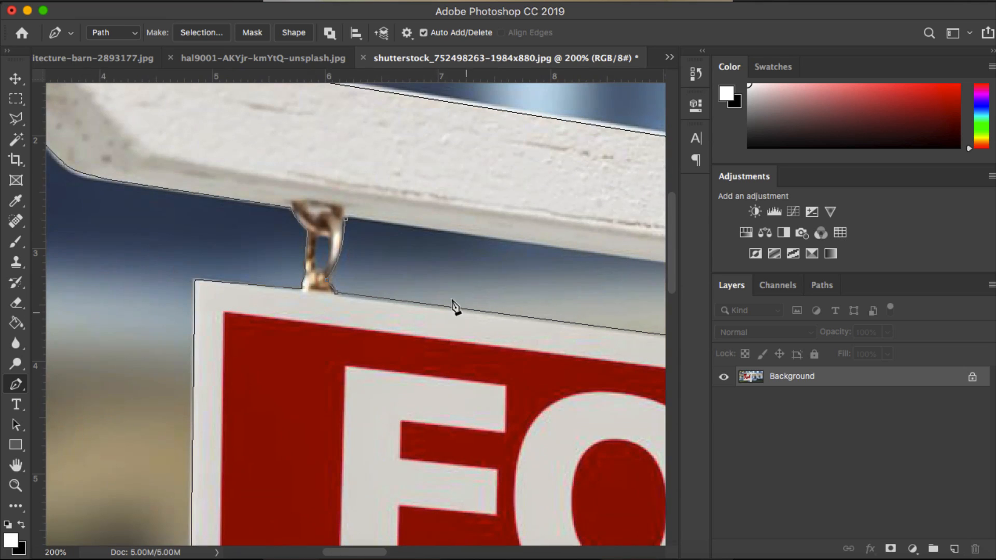
pyautogui.click(347, 220)
pyautogui.scroll(3, 415, 256)
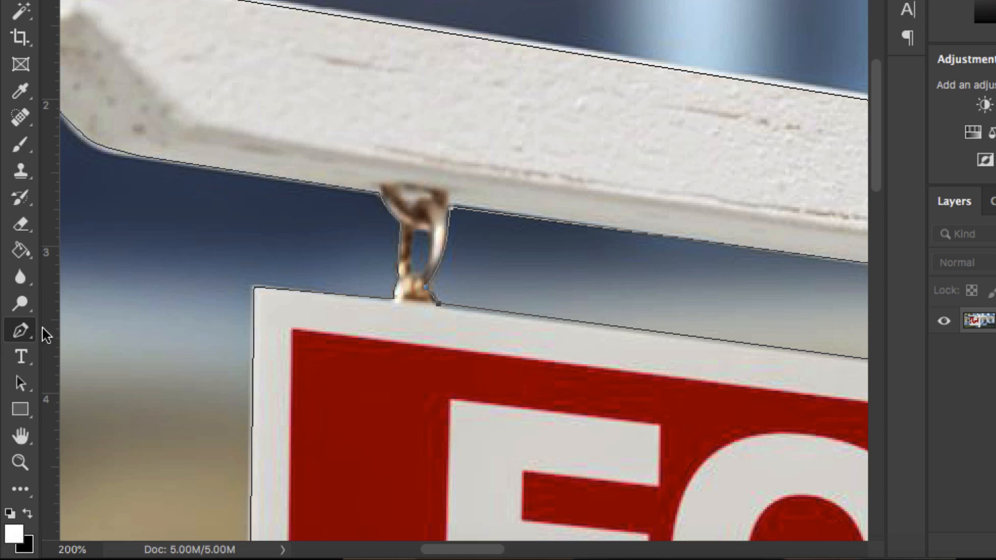
# Step: With the Add Anchor Point tool, nudge the anchor at the left chain's base and add an anchor along the sign's upper edge
pyautogui.rightClick(32, 329)
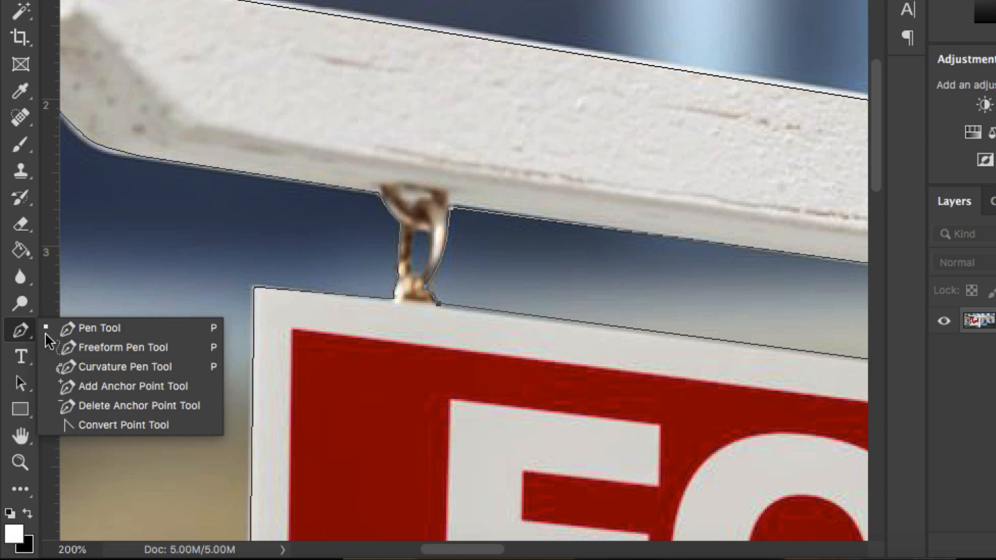
pyautogui.click(78, 385)
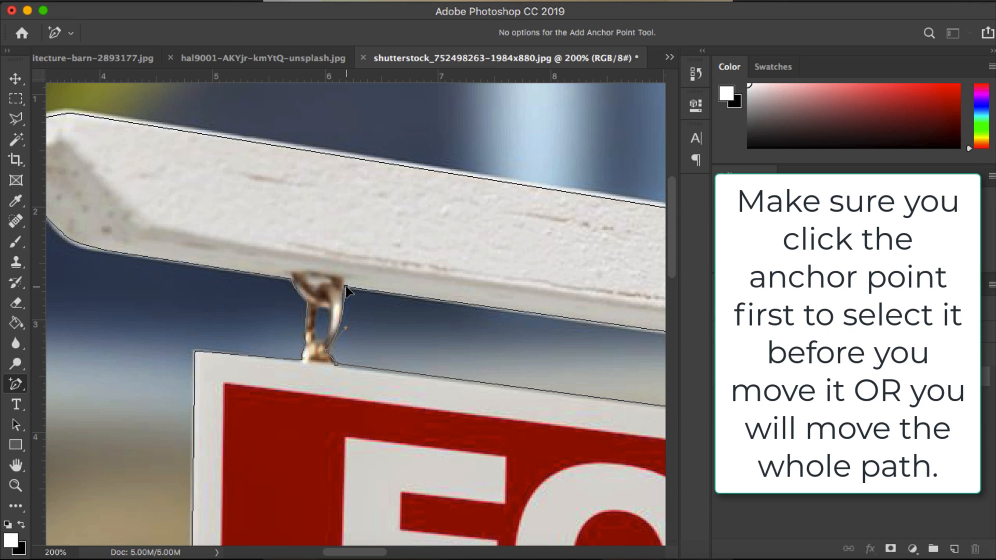
pyautogui.hscroll(5, 407, 326)
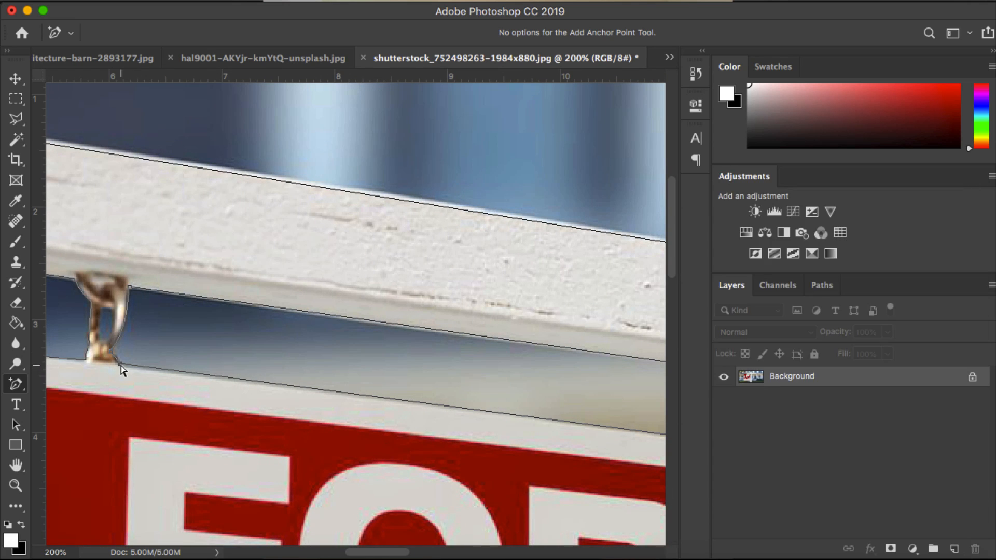
pyautogui.moveTo(120, 367); pyautogui.dragTo(120, 369)
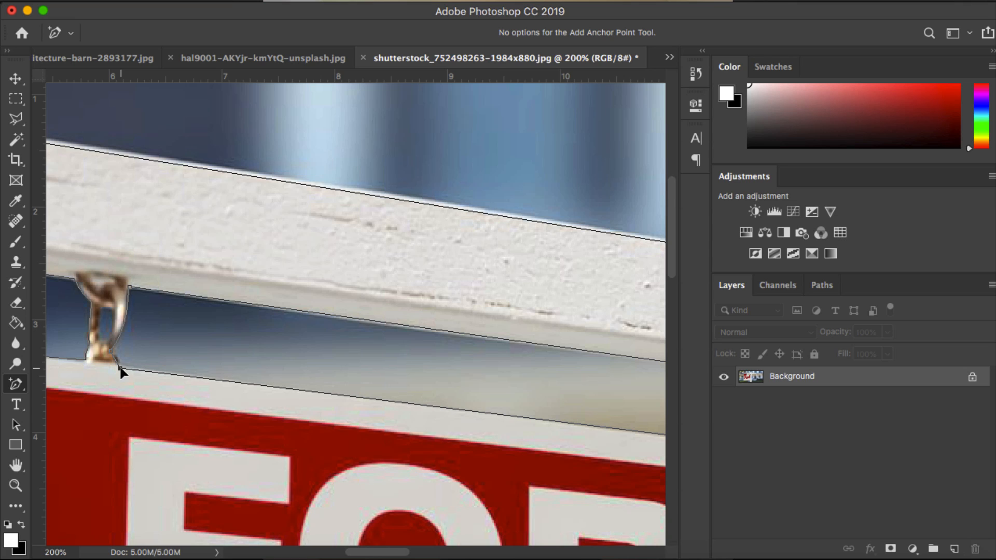
pyautogui.hscroll(3, 311, 367)
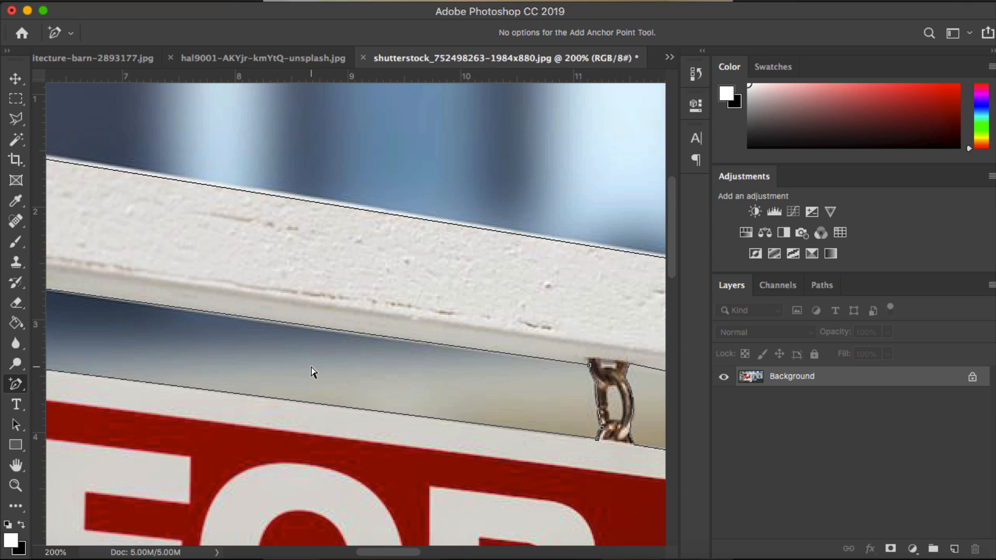
pyautogui.click(439, 419)
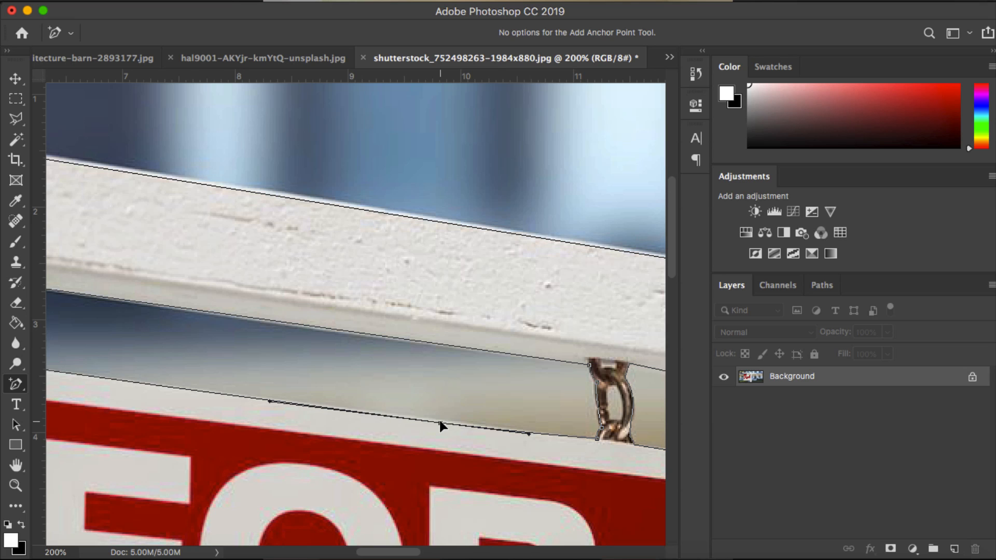
pyautogui.hscroll(-6, 222, 290)
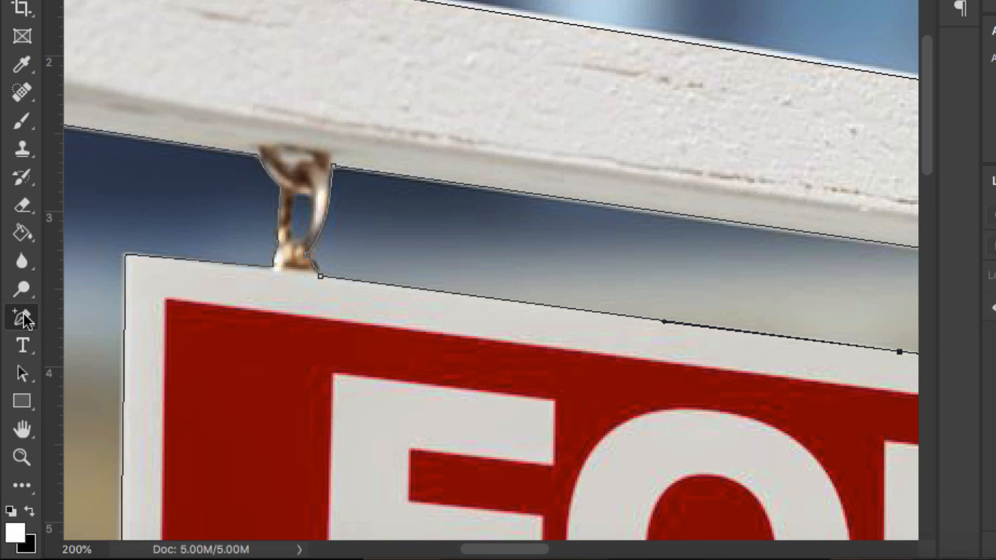
# Step: Return to the Pen tool and outline the opening inside the left chain link
pyautogui.click(16, 383)
pyautogui.click(53, 381)
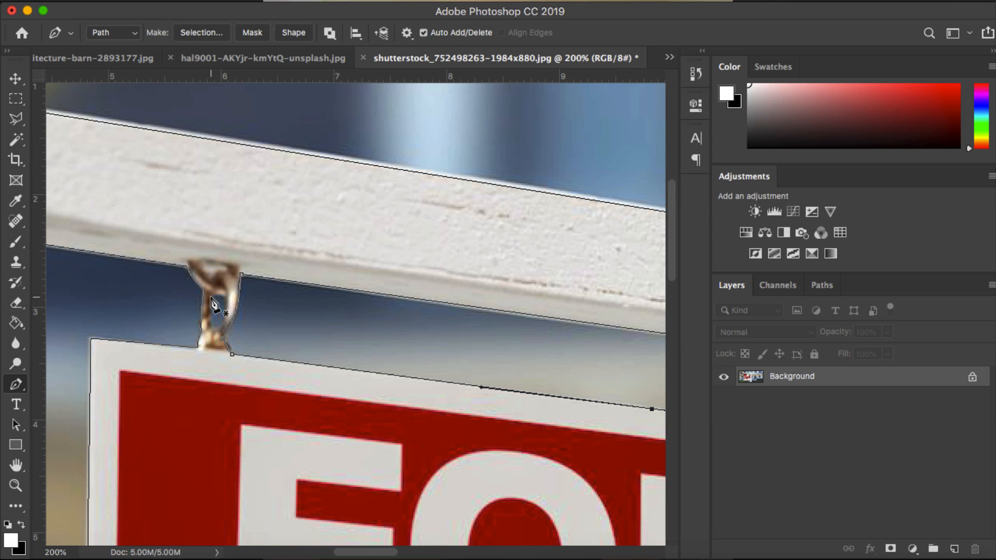
pyautogui.click(291, 198)
# Step: Outline the opening inside the right chain link with a closed path, curving along its lower end
pyautogui.hscroll(10, 389, 329)
pyautogui.scroll(-3, 389, 329)
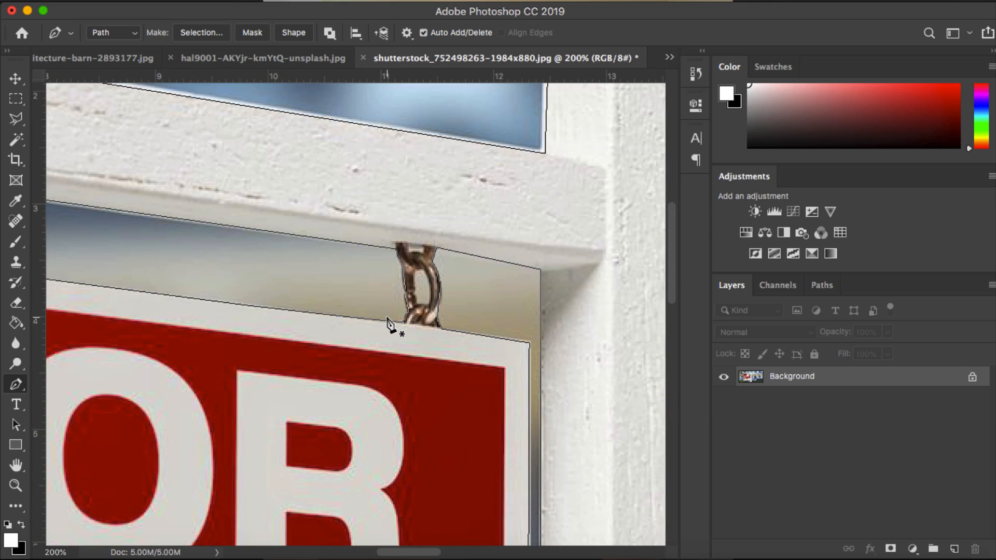
pyautogui.click(415, 271)
pyautogui.click(423, 269)
pyautogui.moveTo(431, 307); pyautogui.dragTo(426, 322)
pyautogui.click(416, 306)
pyautogui.moveTo(414, 271); pyautogui.dragTo(417, 265)
pyautogui.press('super+minus')
pyautogui.press('super+minus')
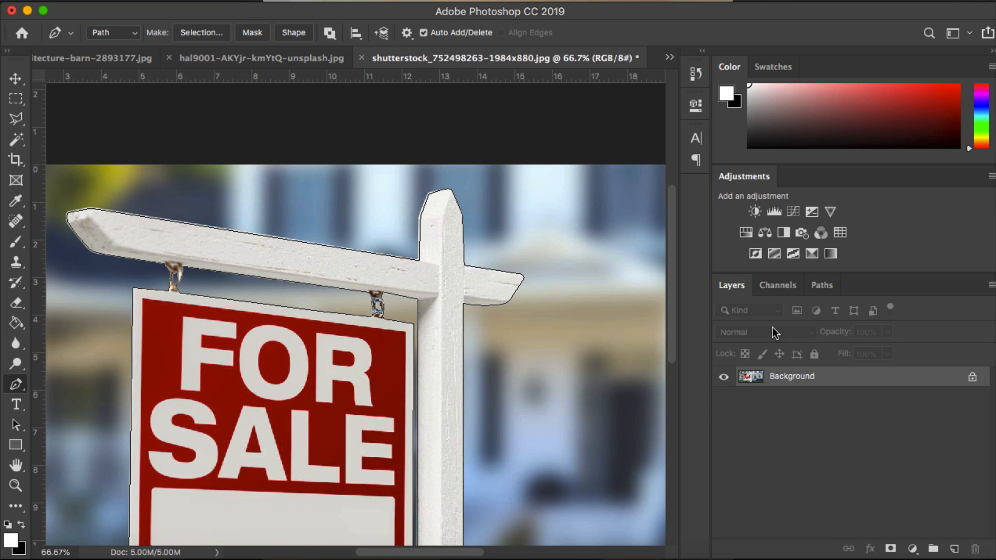
# Step: Show the sign's Work Path in the Paths panel, demonstrating how to hide the panel and bring it back
pyautogui.click(824, 287)
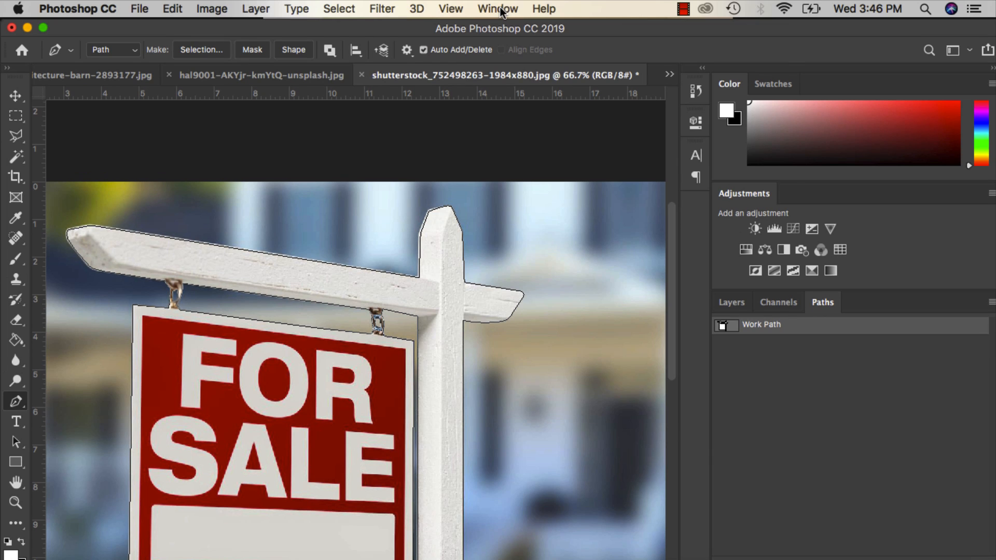
pyautogui.click(499, 9)
pyautogui.click(542, 453)
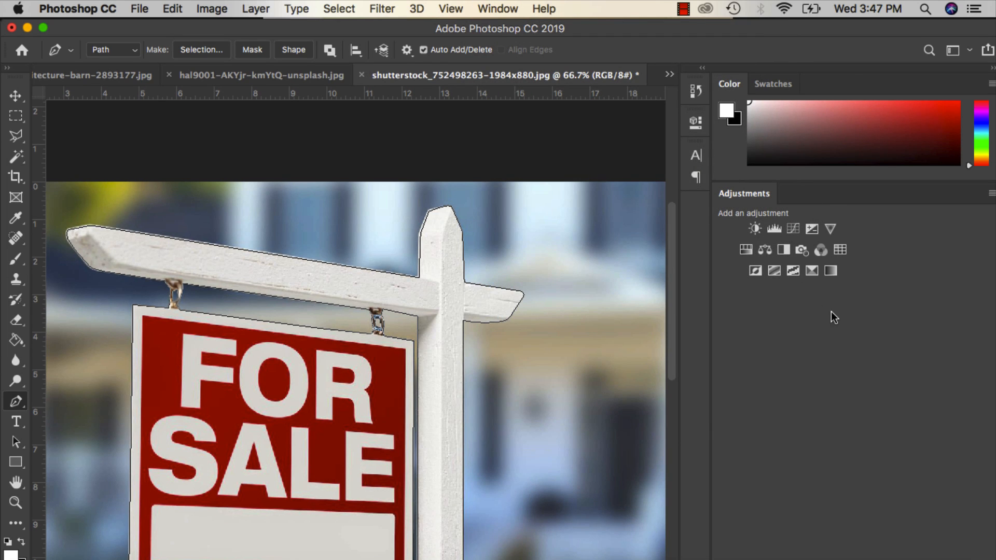
pyautogui.click(498, 9)
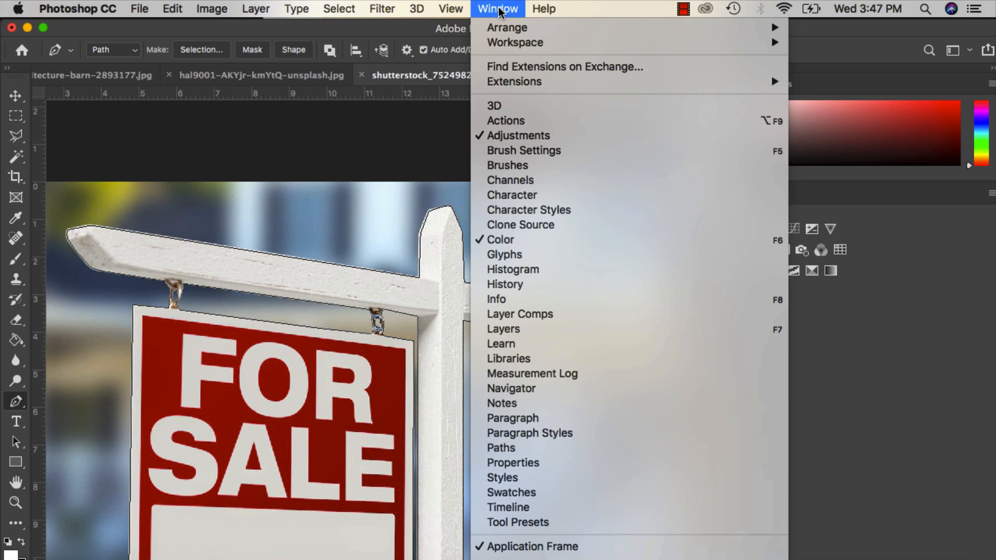
pyautogui.click(551, 448)
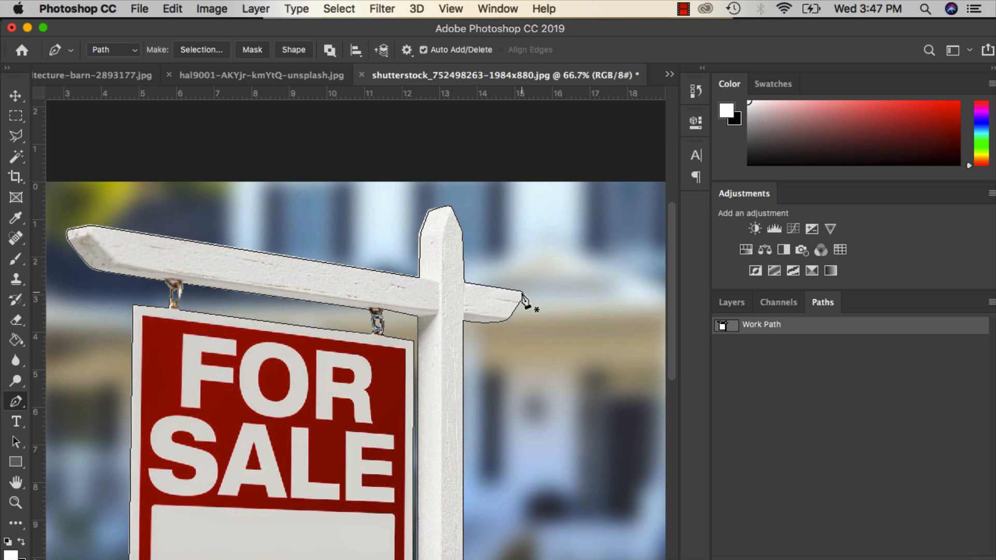
# Step: Reveal the sign path's anchors with the Convert Point tool and load the path as a selection
pyautogui.click(16, 401)
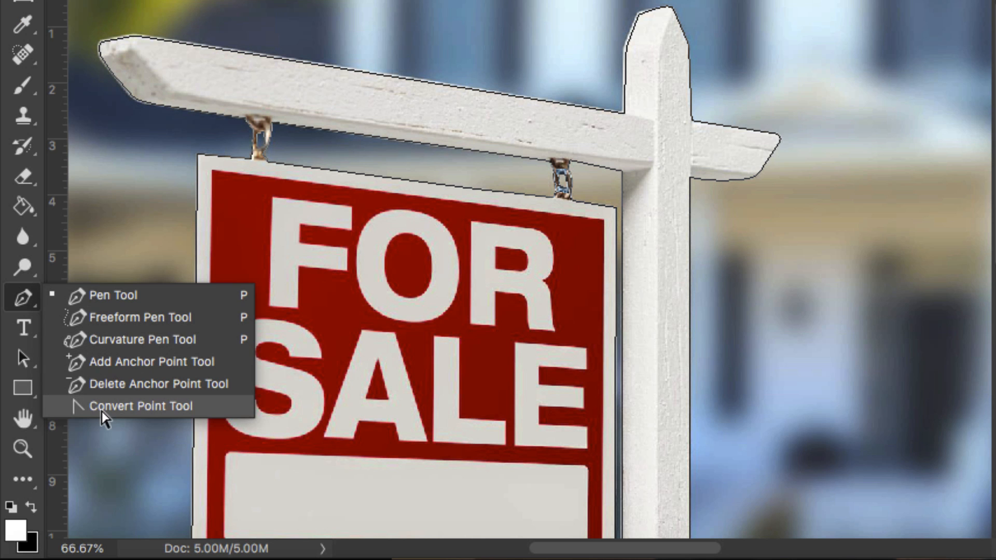
pyautogui.click(102, 412)
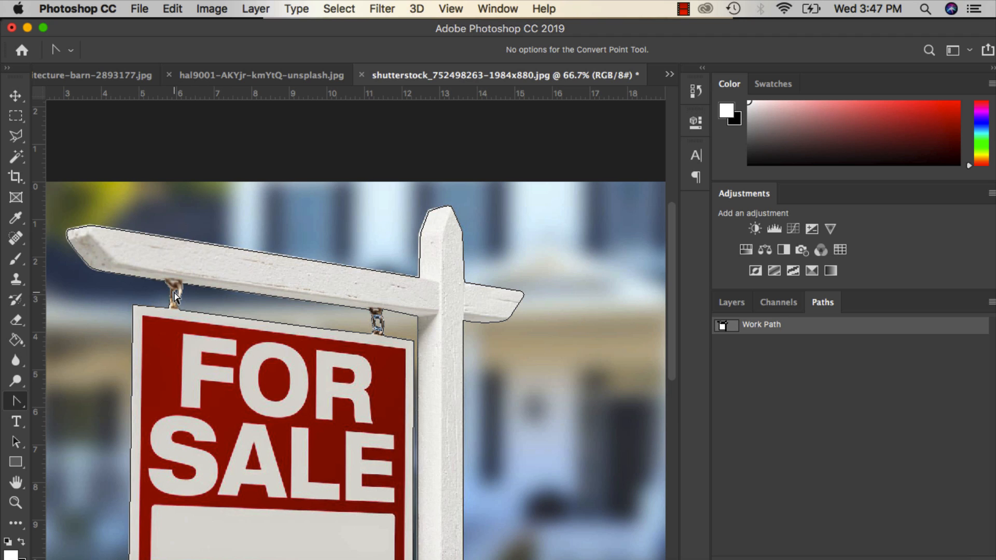
pyautogui.click(246, 254)
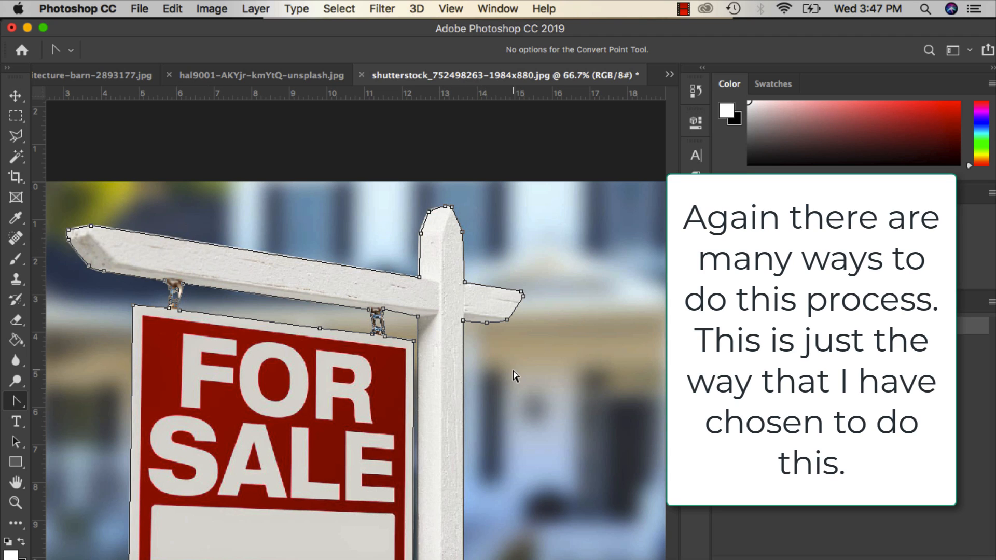
pyautogui.scroll(-3, 512, 372)
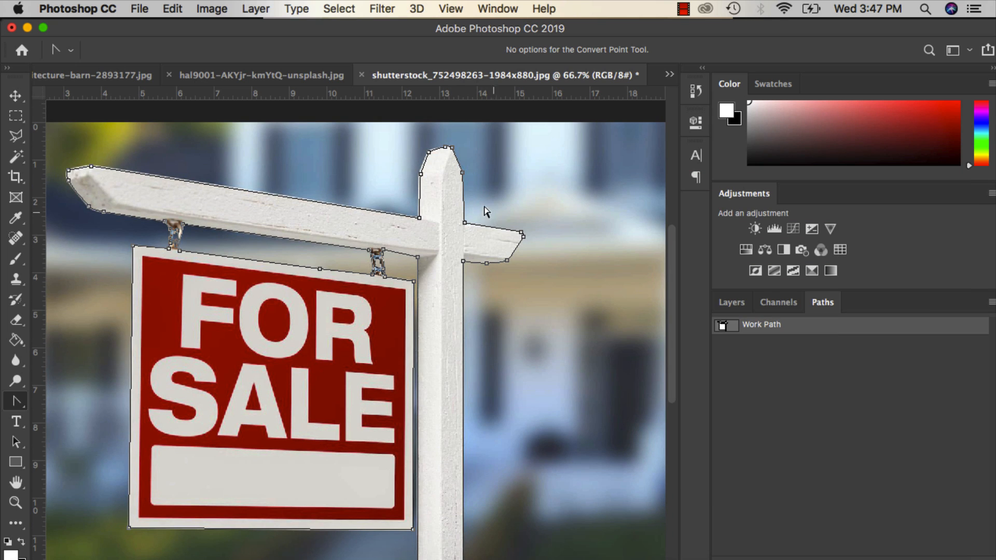
pyautogui.scroll(-4, 499, 324)
pyautogui.scroll(2, 499, 324)
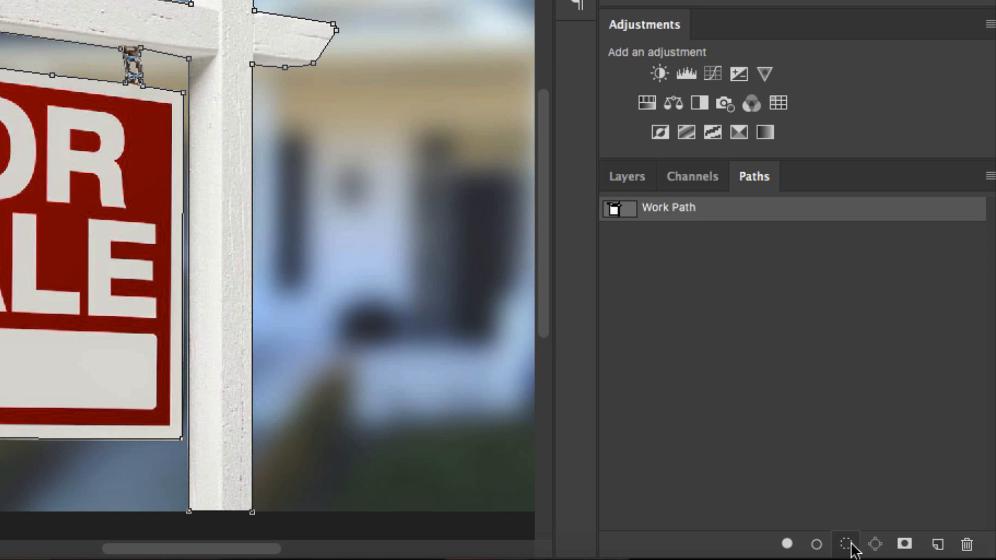
pyautogui.click(849, 546)
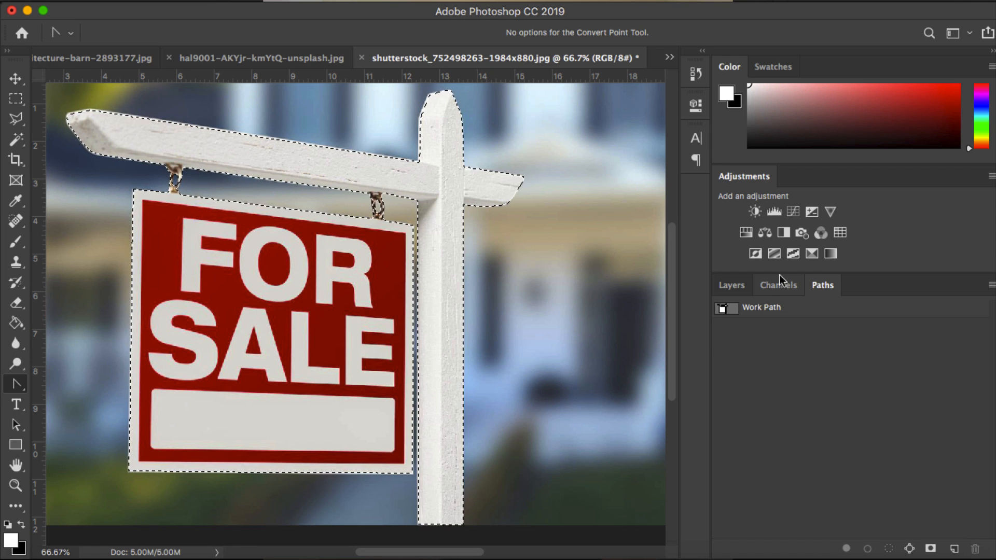
# Step: Copy the selected sign from its Background layer and paste it into architectural-design-architecture-barn-2893177.jpg
pyautogui.click(731, 285)
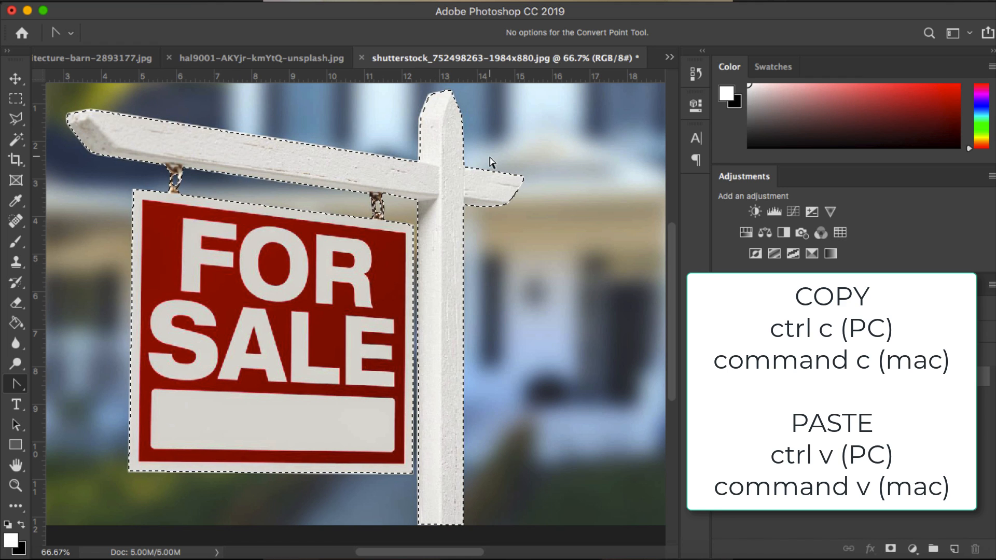
pyautogui.click(114, 54)
pyautogui.hotkey('ctrl', 'v')
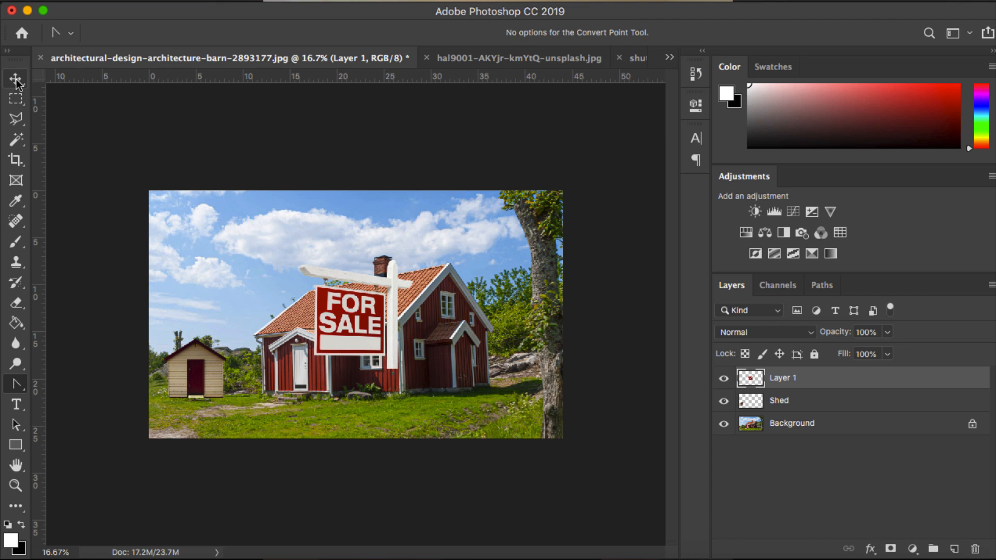
# Step: Move the pasted sign to the lower-right corner of the barn photo and scale it down slightly
pyautogui.press('v')
pyautogui.moveTo(353, 314); pyautogui.dragTo(500, 380)
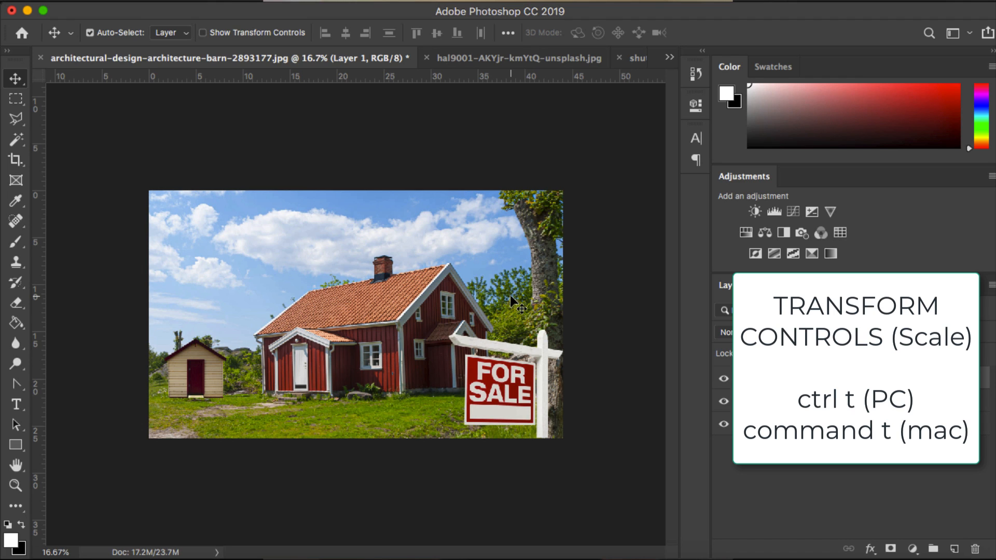
pyautogui.press('super+t')
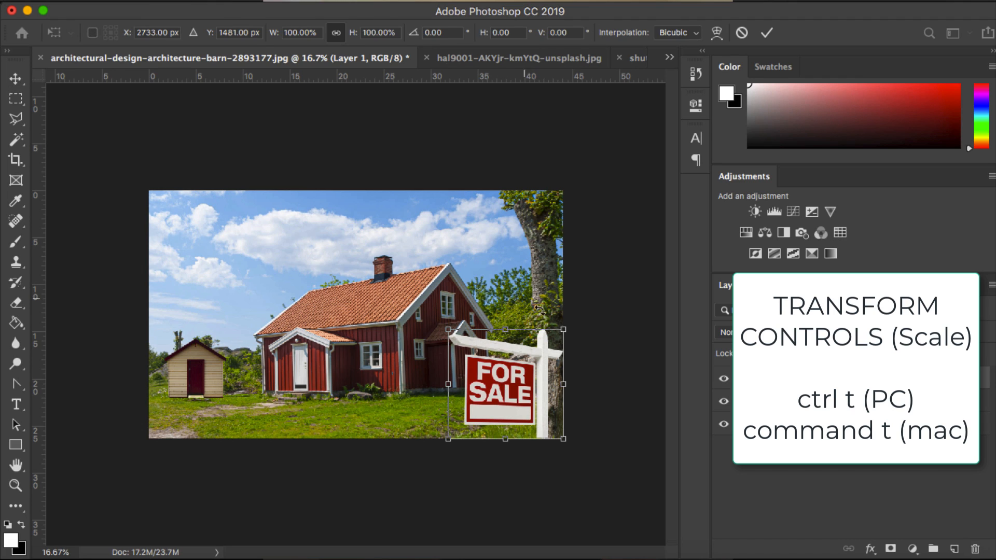
pyautogui.moveTo(448, 330); pyautogui.dragTo(490, 364)
pyautogui.press('Return')
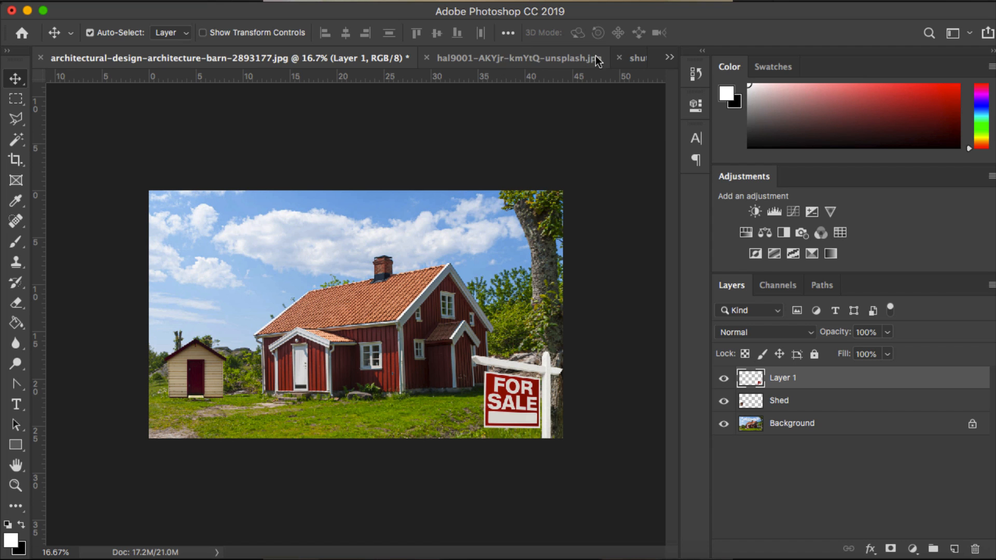
pyautogui.click(633, 58)
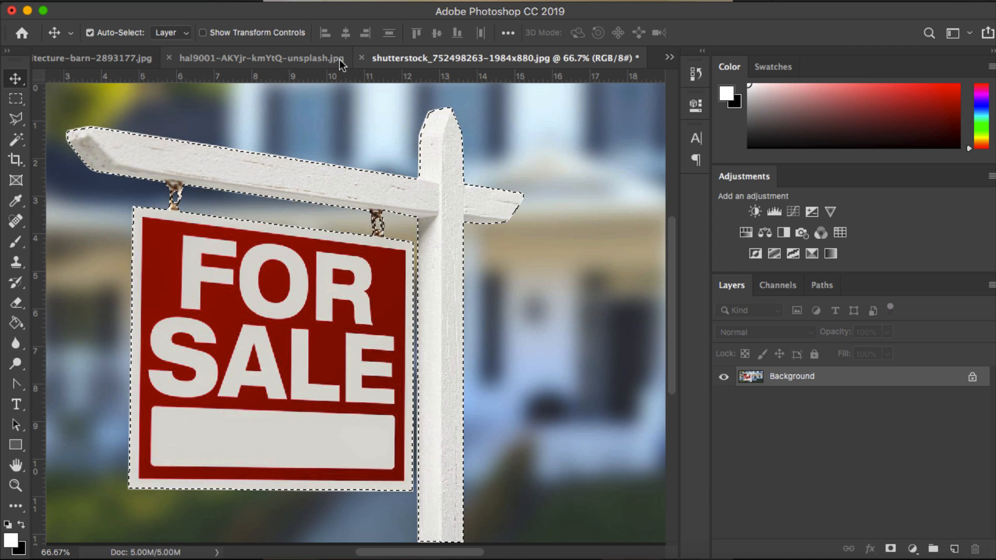
pyautogui.click(361, 56)
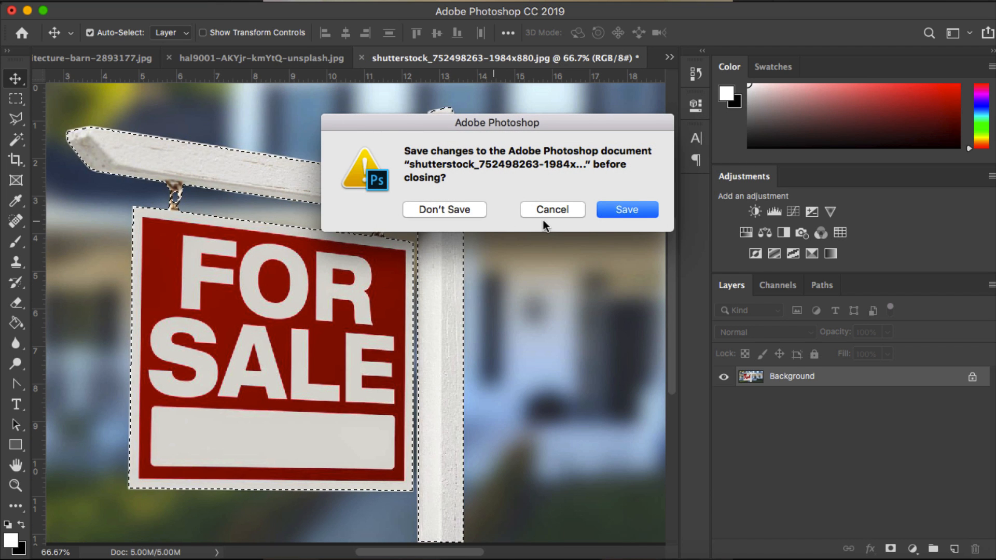
pyautogui.click(468, 210)
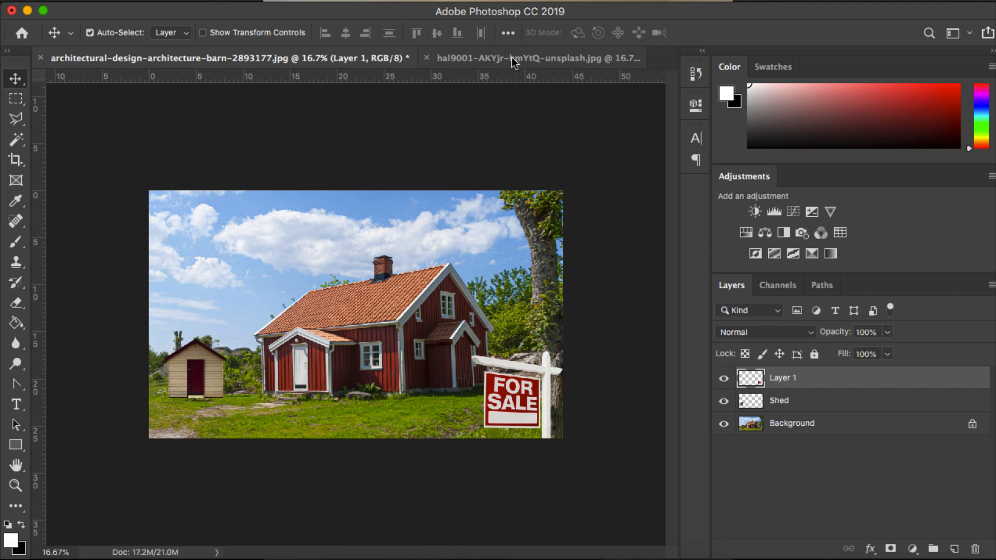
# Step: Bring up the airplane photo hal9001-AKYjr-kmYtQ-unsplash.jpg and activate the Magic Wand tool
pyautogui.click(508, 50)
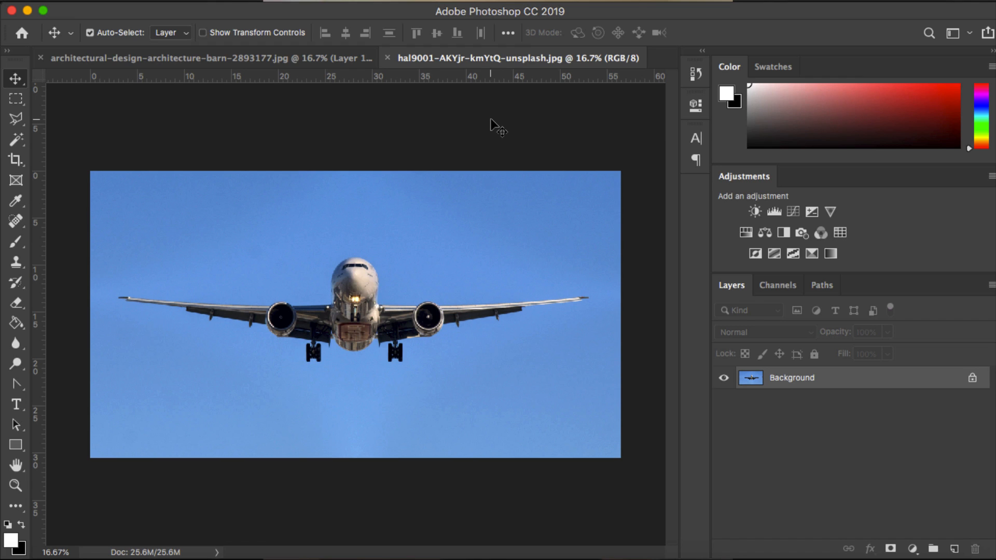
pyautogui.click(14, 145)
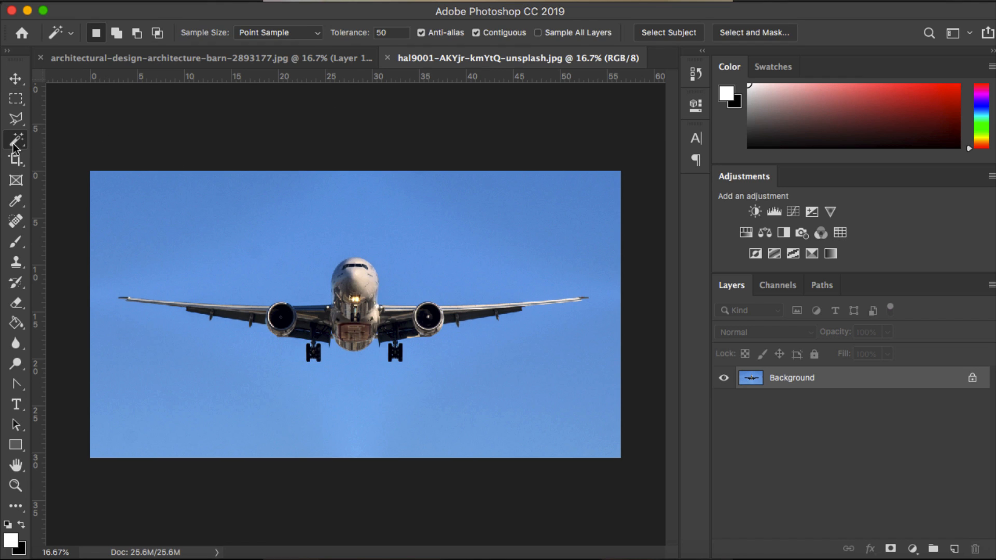
pyautogui.click(52, 153)
# Step: Test the Magic Wand on the blue sky with a tolerance of 10 and with a tolerance of 100
pyautogui.doubleClick(400, 29)
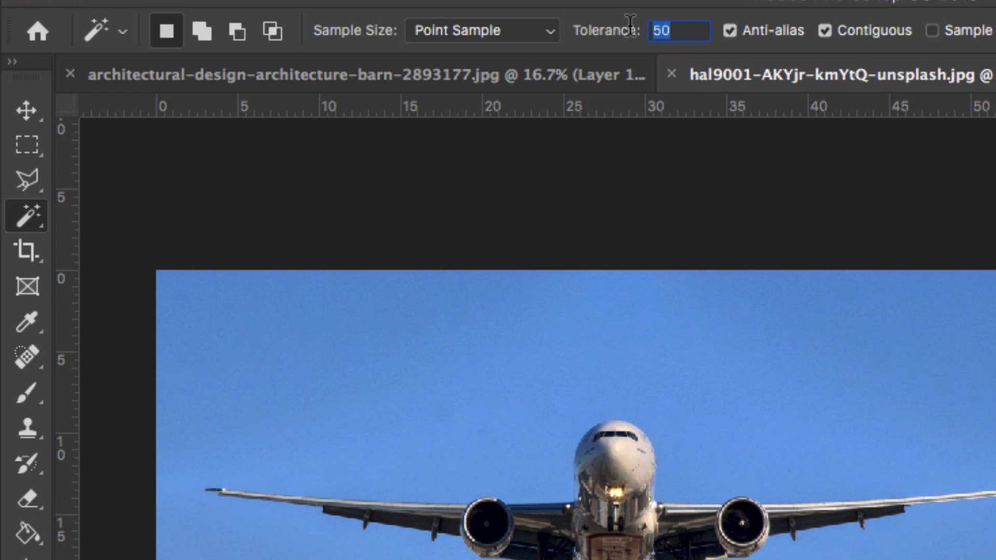
pyautogui.write('10')
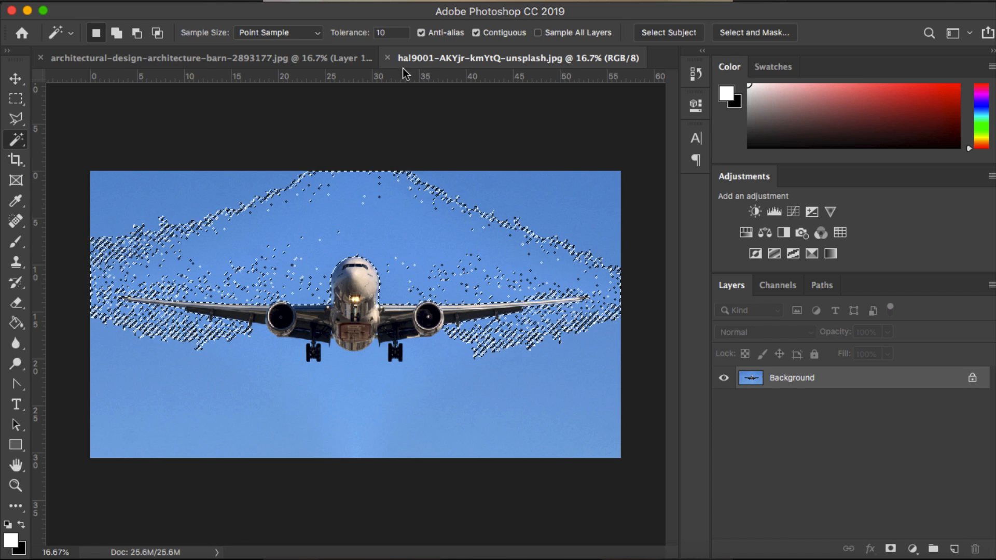
pyautogui.click(397, 33)
pyautogui.write('100')
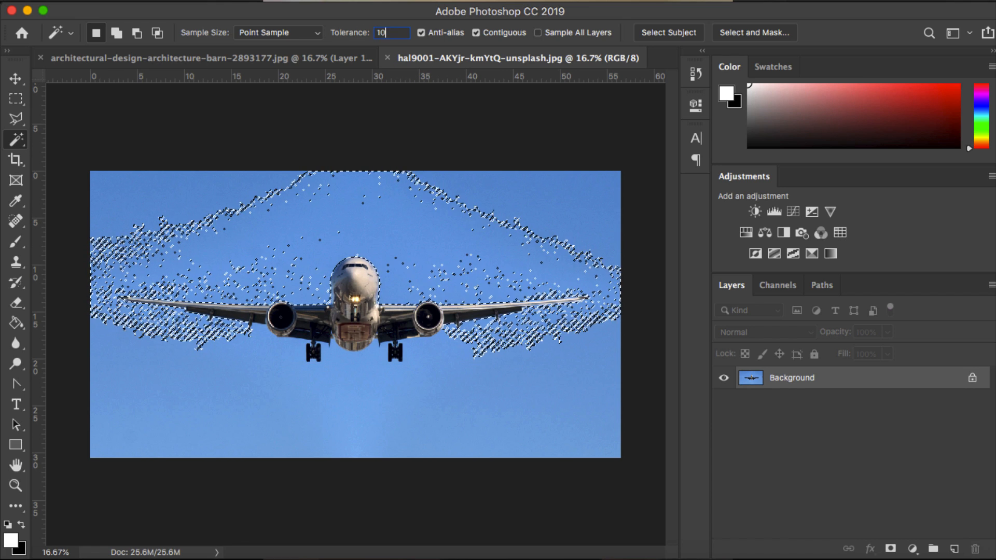
pyautogui.click(486, 388)
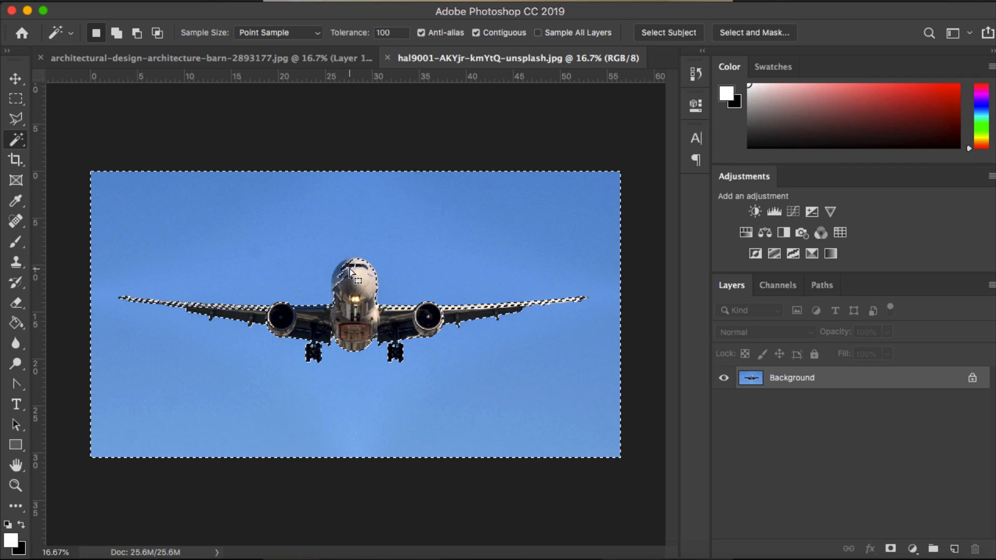
# Step: Set the Magic Wand tolerance to 50, drop the current selection and select the sky around the airplane again
pyautogui.doubleClick(395, 34)
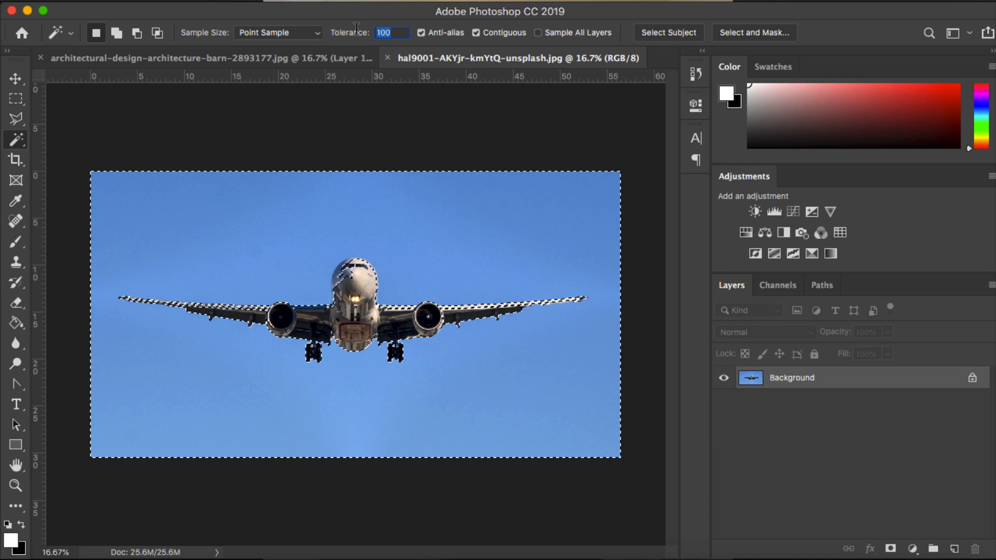
pyautogui.write('50')
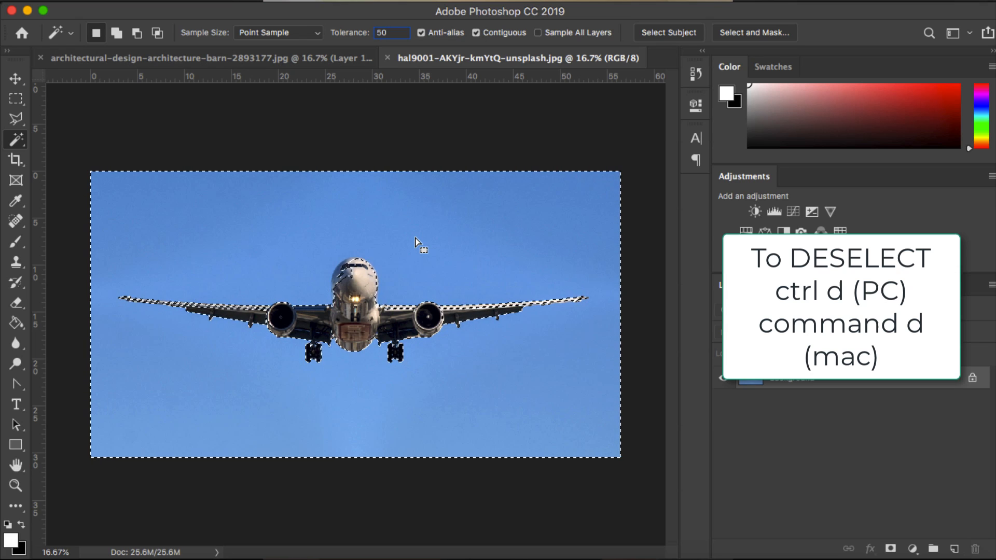
pyautogui.press('super+d')
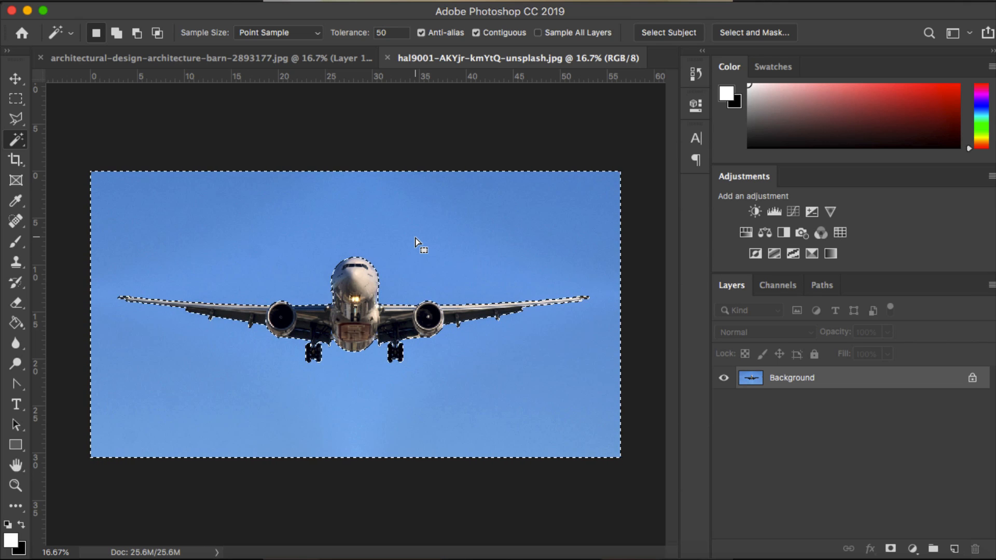
# Step: Inspect the selection edge around the fuselage and set the Magic Wand to subtract from the selection
pyautogui.press('super+plus')
pyautogui.press('super+plus')
pyautogui.press('super+plus')
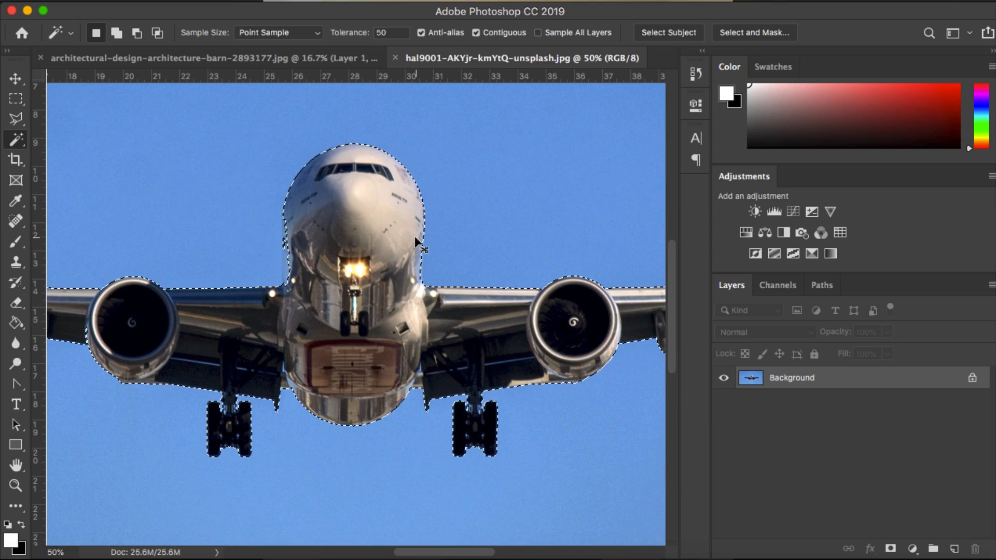
pyautogui.press('super+plus')
pyautogui.scroll(2, 415, 239)
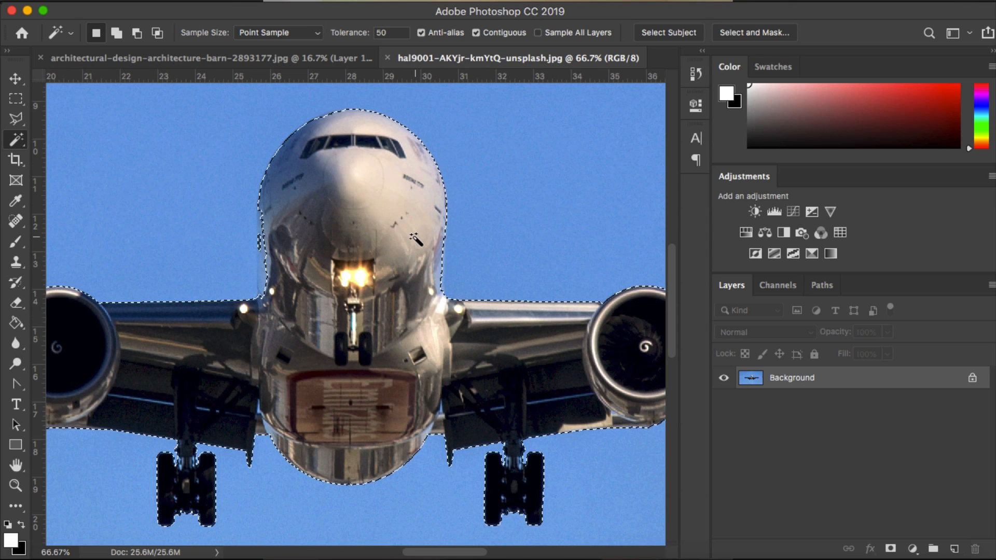
pyautogui.hscroll(2, 415, 238)
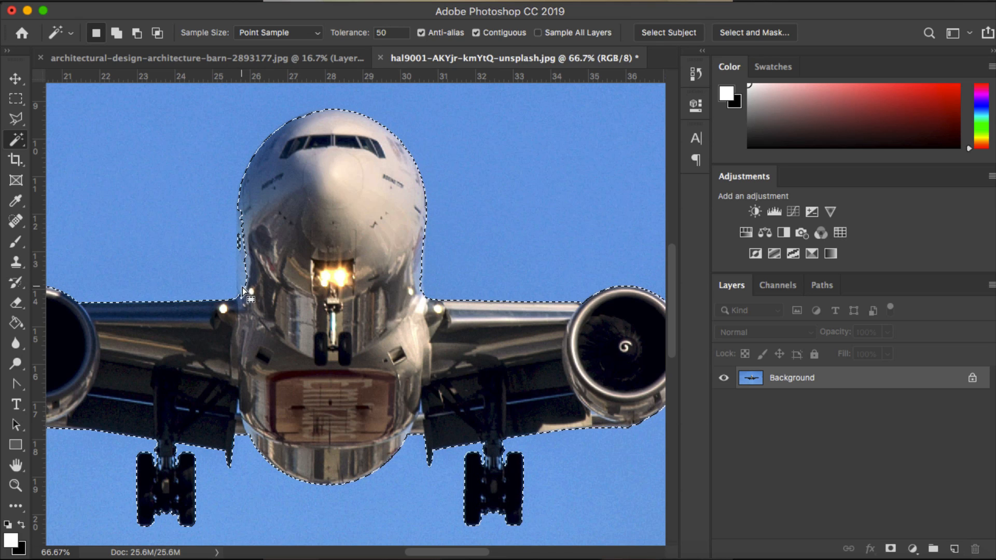
pyautogui.click(138, 34)
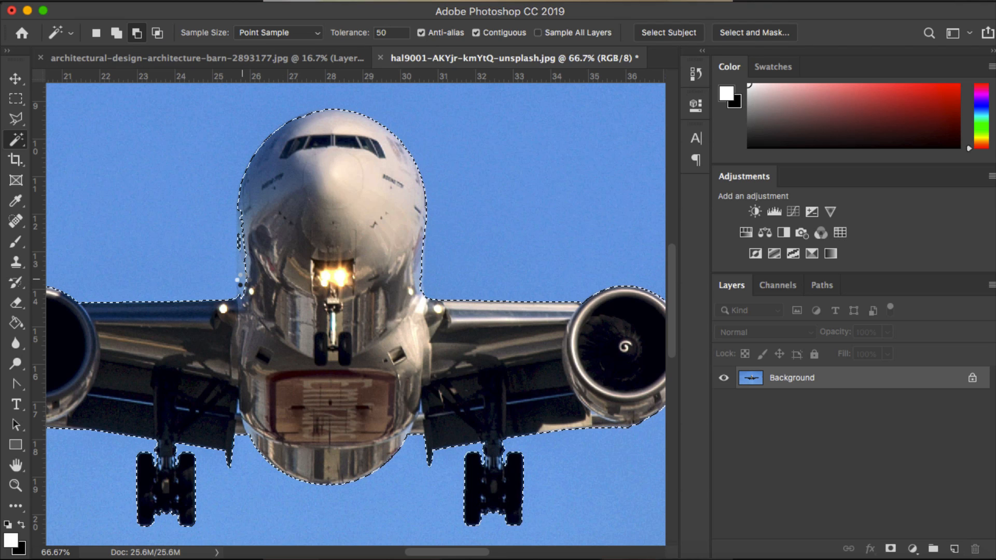
# Step: Try to subtract the stray area beside the fuselage's left edge at tolerance 50, and undo it
pyautogui.click(242, 280)
pyautogui.scroll(3, 271, 241)
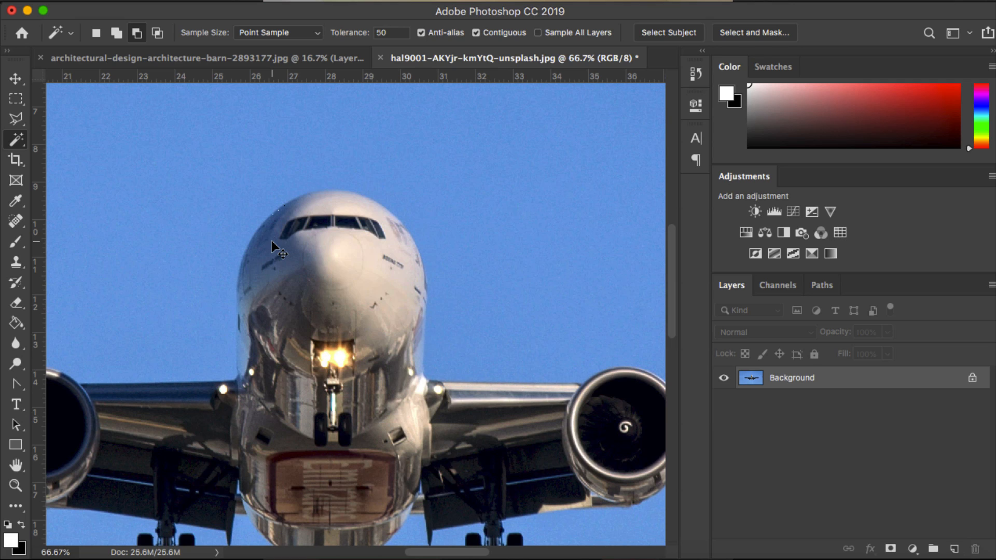
pyautogui.press('super+z')
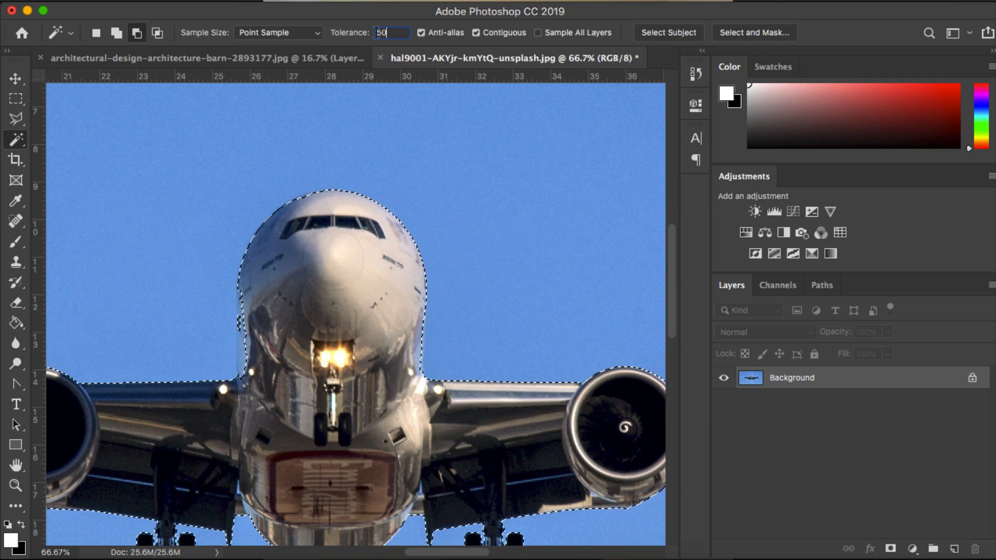
# Step: Subtract the stray areas along the fuselage's left edge from the selection, using tolerance 10 and then 20
pyautogui.doubleClick(381, 32)
pyautogui.write('10')
pyautogui.click(242, 347)
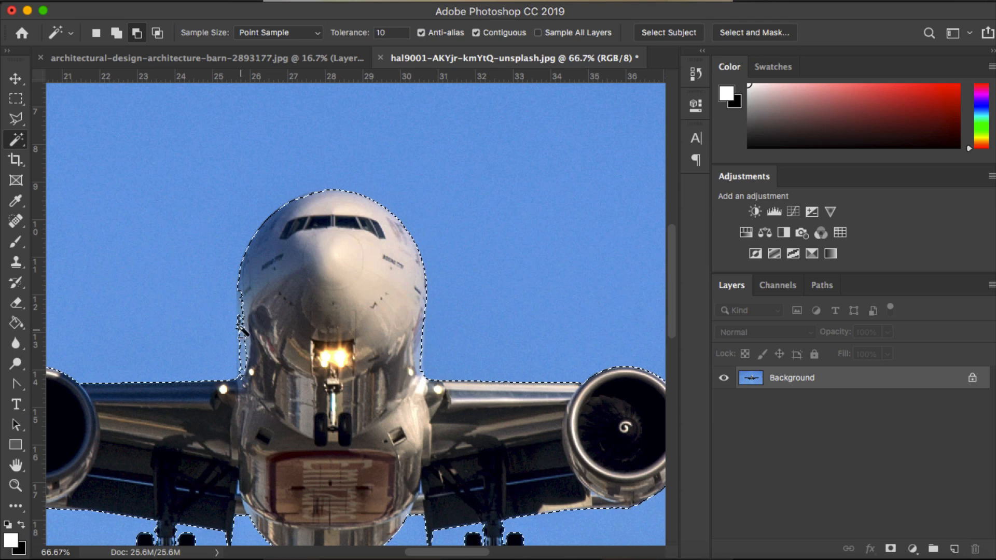
pyautogui.click(240, 309)
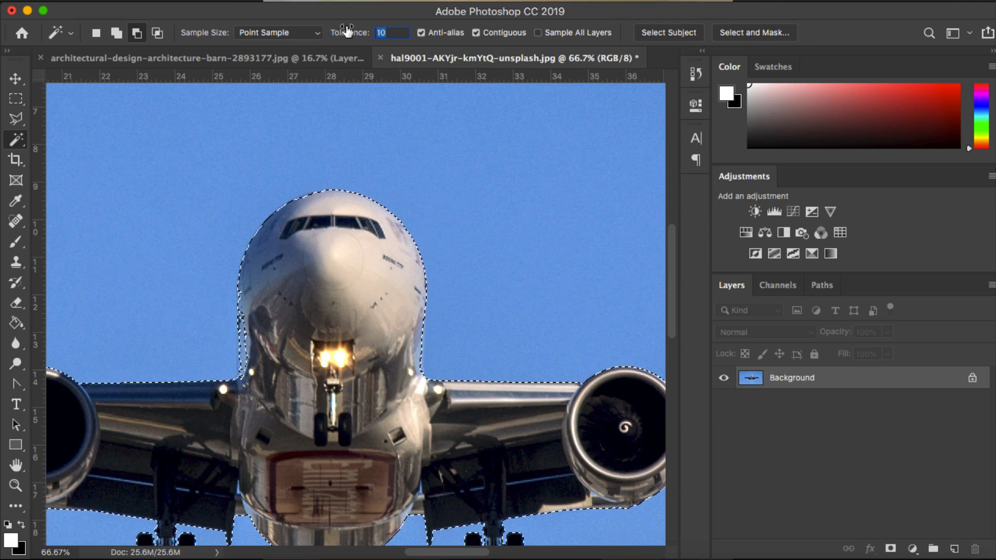
pyautogui.write('2')
pyautogui.click(243, 333)
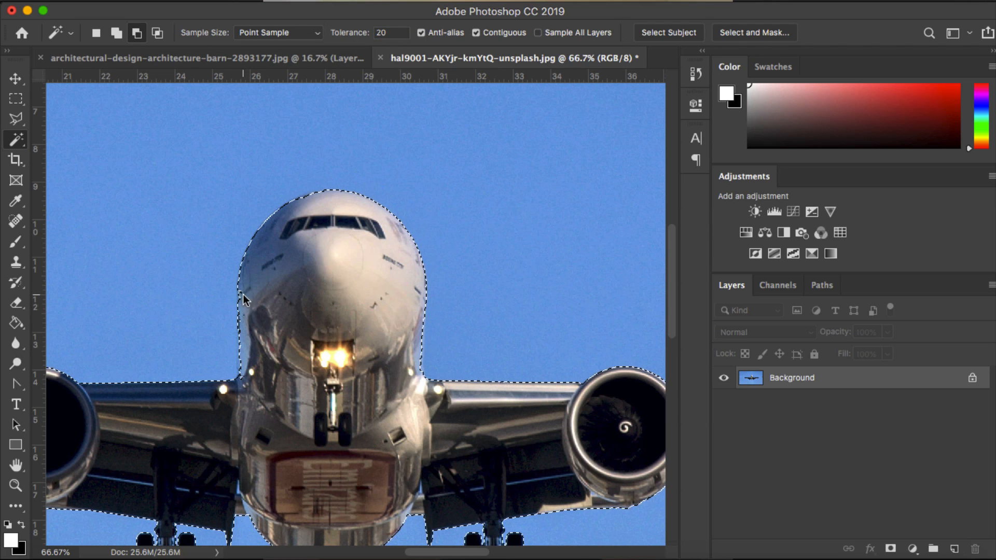
# Step: Invert the sky selection so that the whole airplane is selected instead
pyautogui.hscroll(-10, 366, 363)
pyautogui.scroll(-3, 366, 362)
pyautogui.press('super+minus')
pyautogui.press('super+minus')
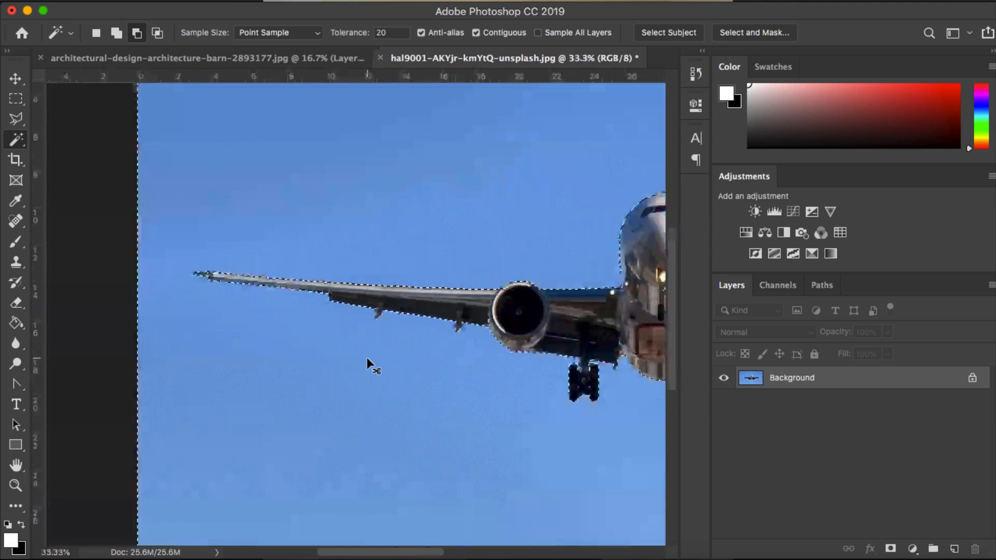
pyautogui.press('super+minus')
pyautogui.press('super+minus')
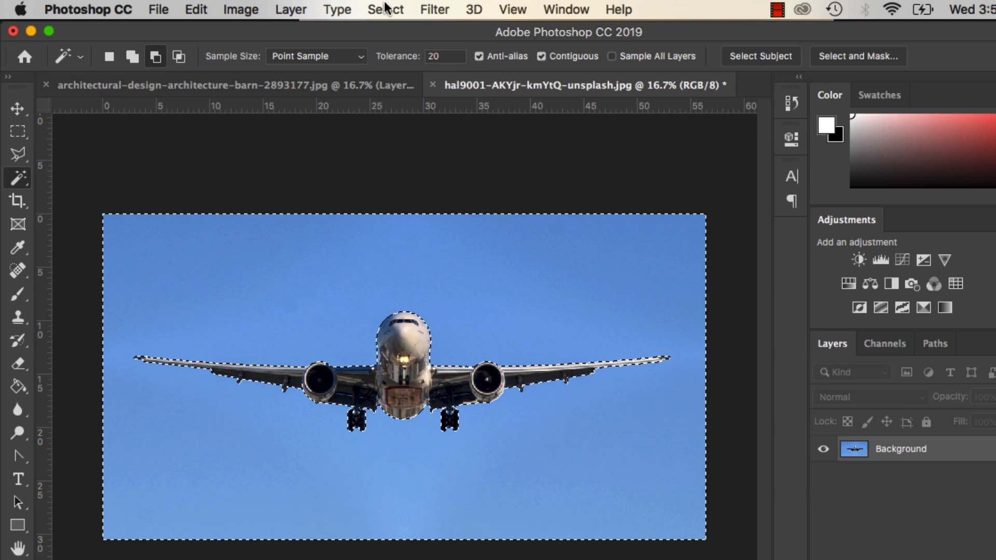
pyautogui.click(385, 7)
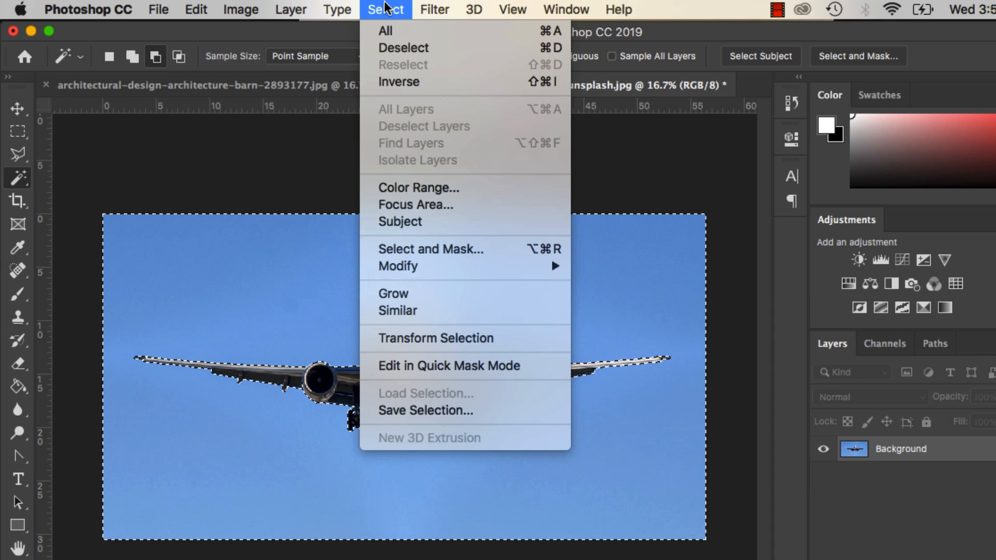
pyautogui.click(406, 78)
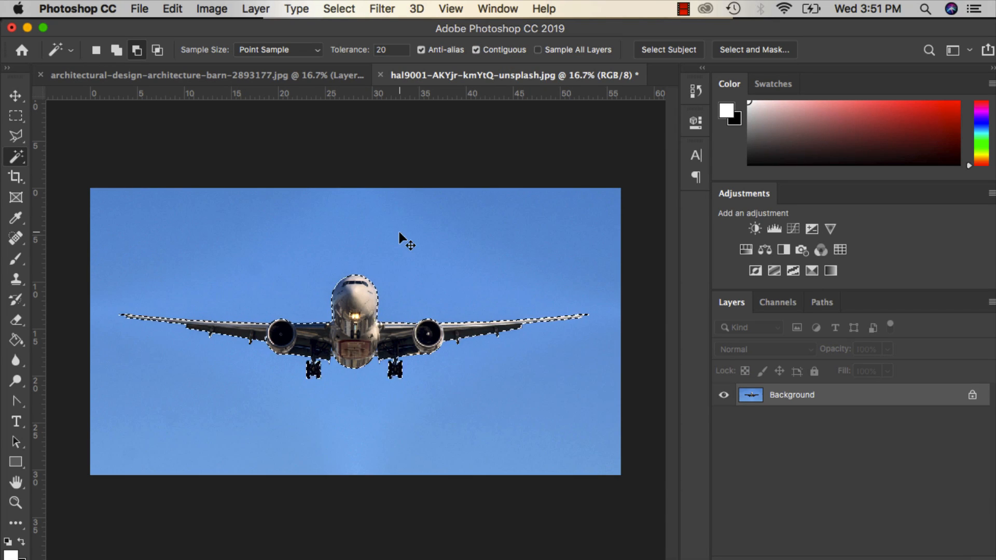
# Step: Copy the selected airplane and paste it into architectural-design-architecture-barn-2893177.jpg
pyautogui.press('super+c')
pyautogui.click(301, 75)
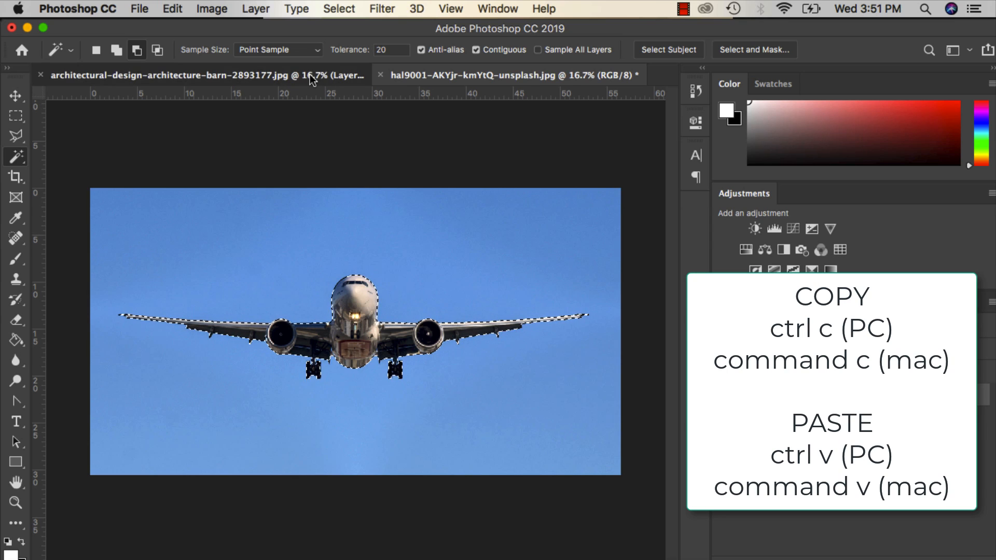
pyautogui.press('super+v')
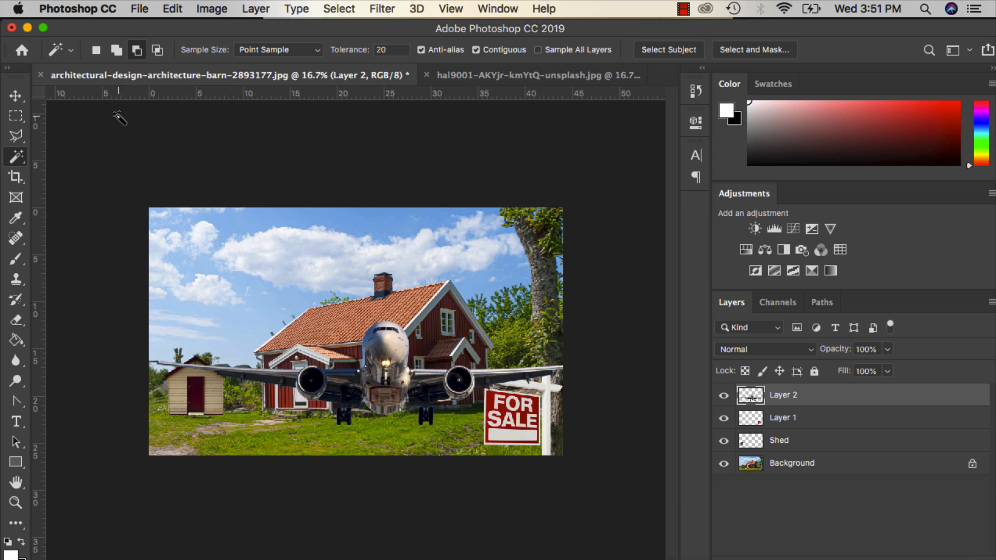
# Step: Move the pasted airplane up over the barn's roof and scale its layer down to about 28.3 by 11.3 in
pyautogui.click(16, 96)
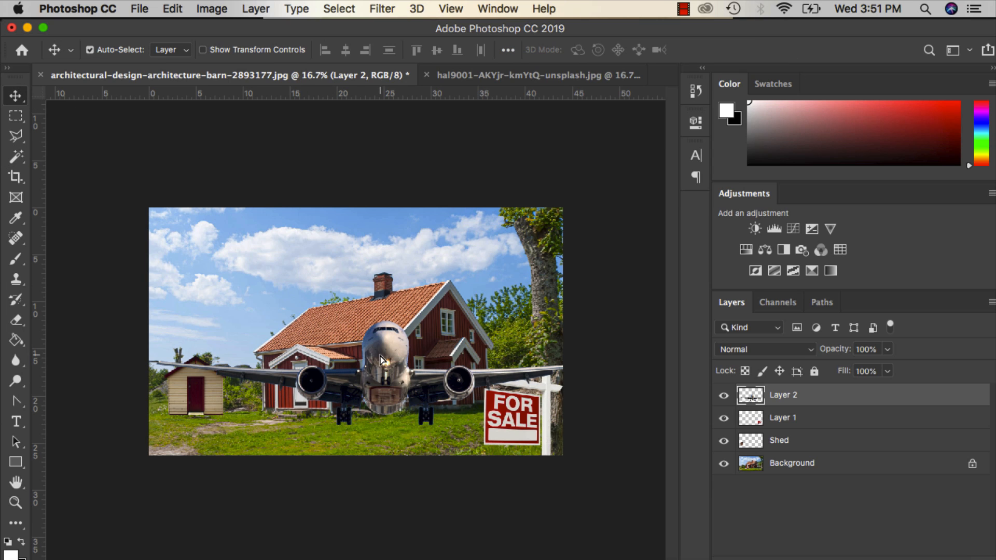
pyautogui.moveTo(377, 344); pyautogui.dragTo(357, 252)
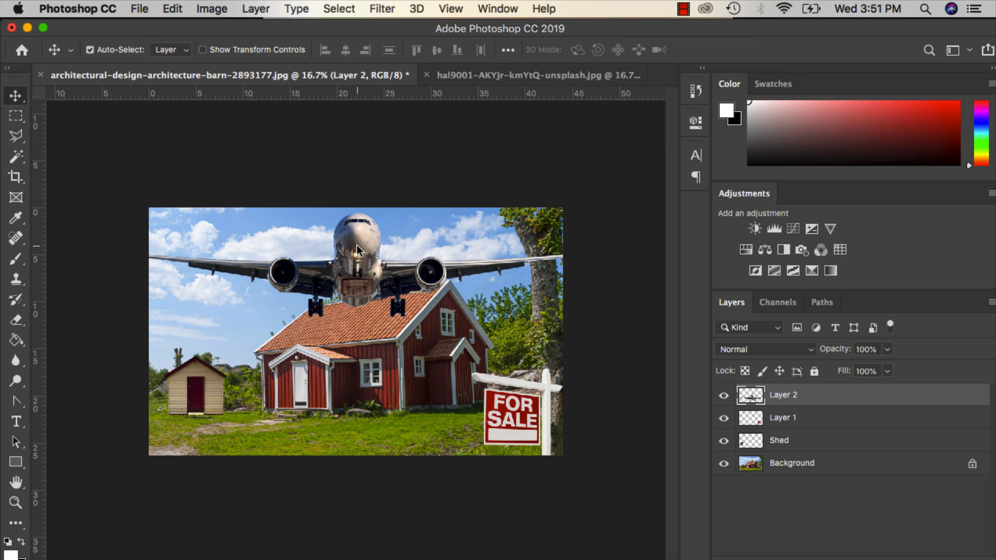
pyautogui.press('super+t')
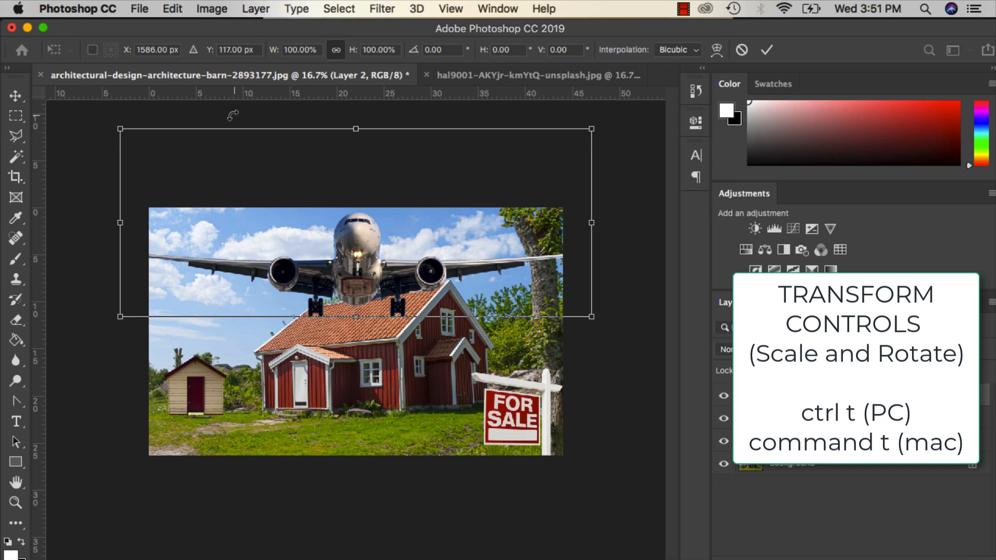
pyautogui.moveTo(117, 125); pyautogui.dragTo(319, 230)
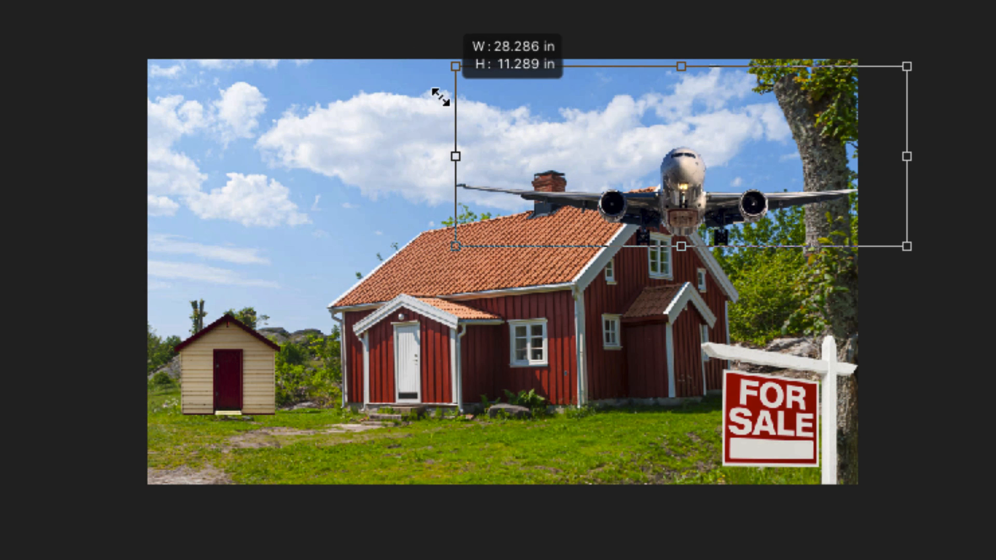
pyautogui.moveTo(440, 97); pyautogui.dragTo(440, 97)
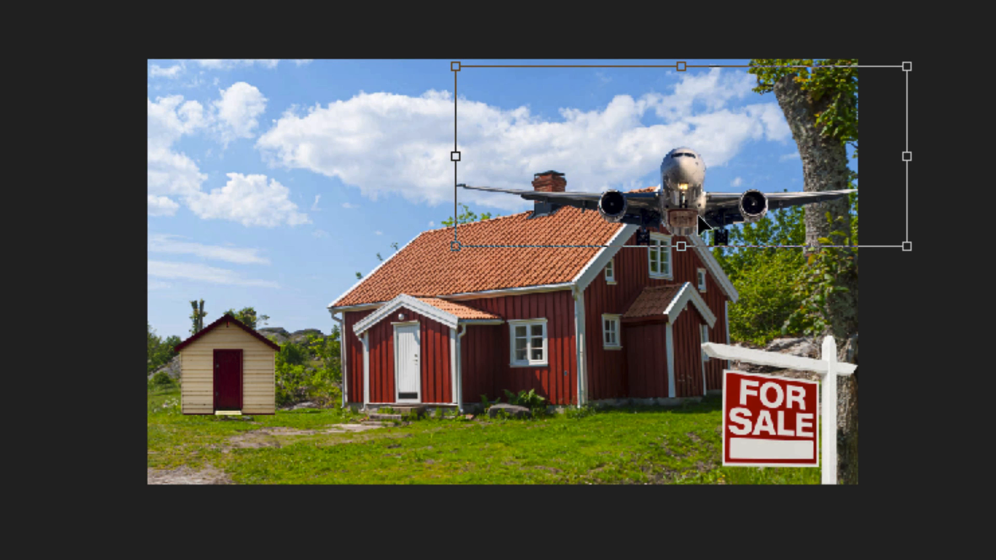
# Step: Move the airplane into the open sky left of the barn's chimney and scale it down to about 70 percent of its size
pyautogui.moveTo(696, 213); pyautogui.dragTo(394, 144)
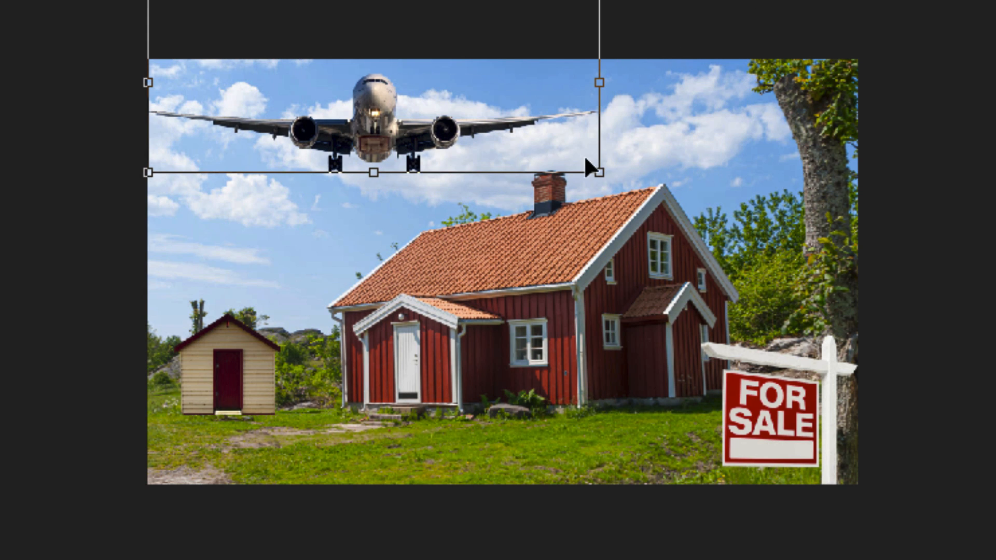
pyautogui.moveTo(597, 170); pyautogui.dragTo(456, 138)
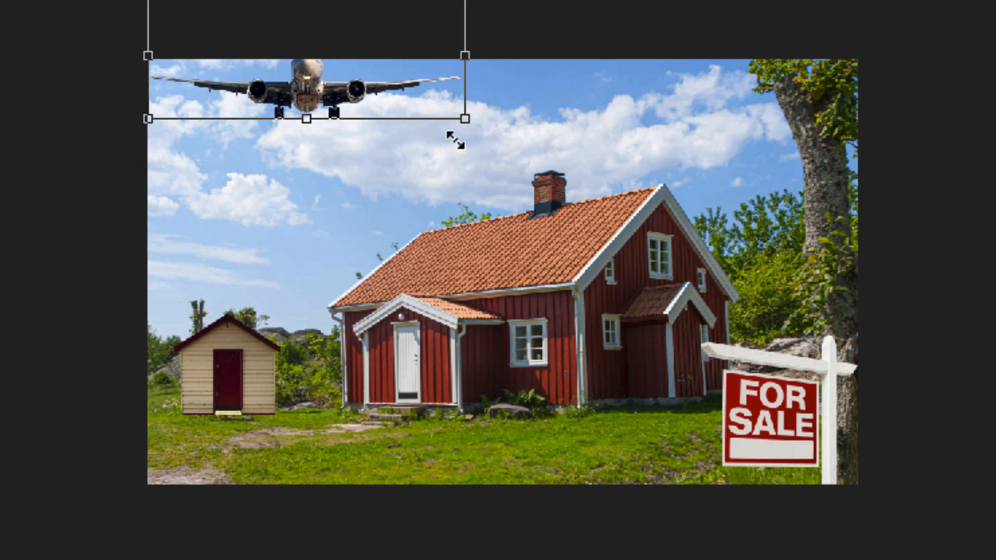
pyautogui.moveTo(363, 114); pyautogui.dragTo(384, 158)
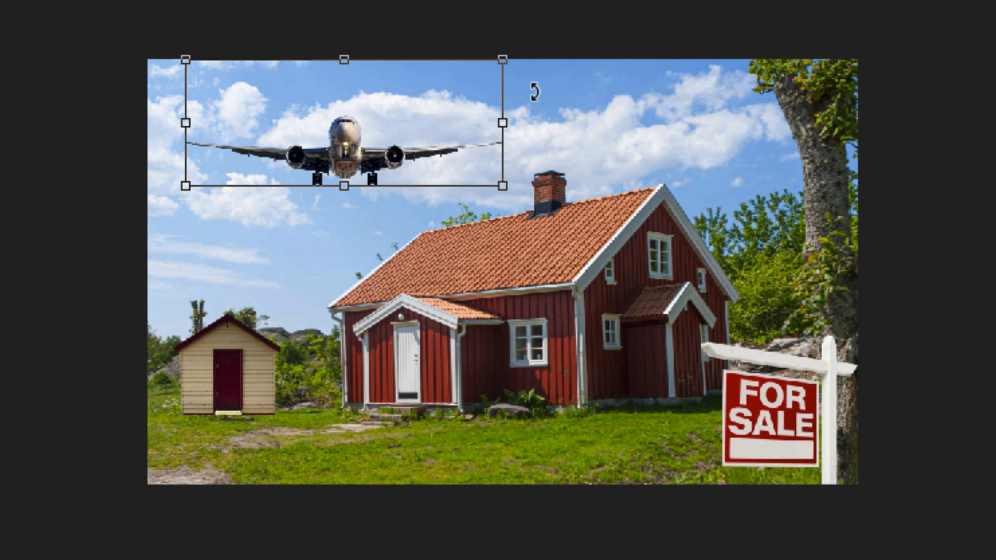
# Step: Rotate the airplane counterclockwise to about -15.6°, shrink it slightly more, and apply the transformation
pyautogui.moveTo(543, 103); pyautogui.dragTo(533, 45)
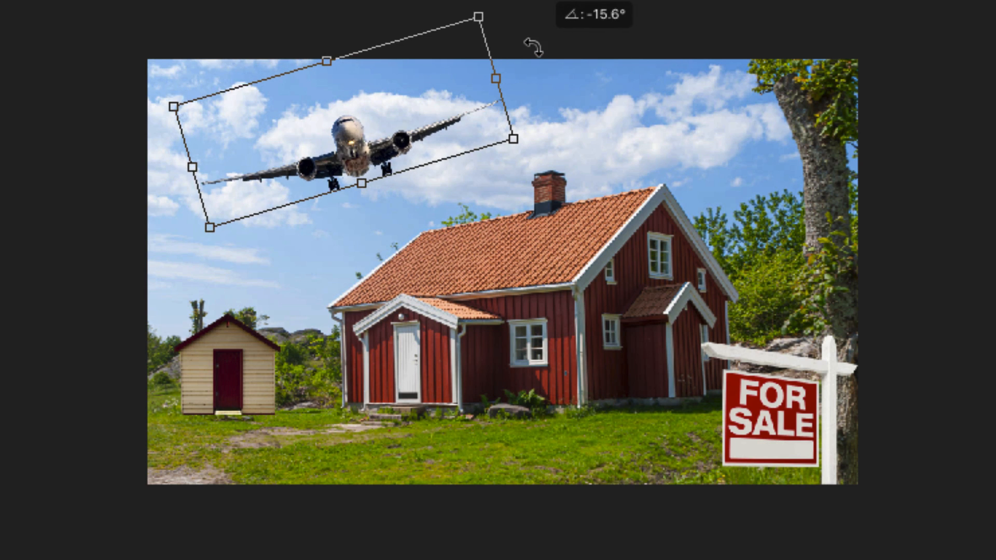
pyautogui.moveTo(513, 139); pyautogui.dragTo(471, 135)
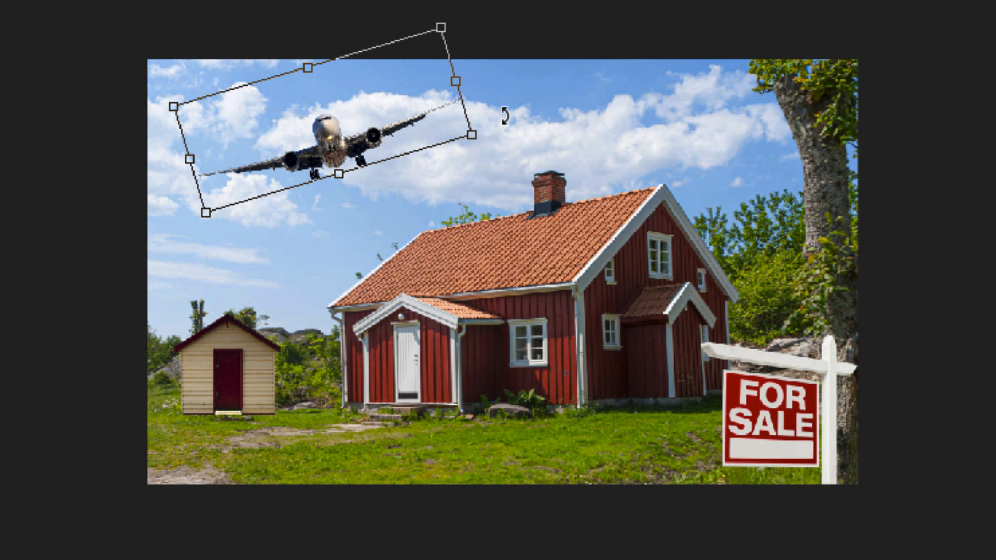
pyautogui.press('Return')
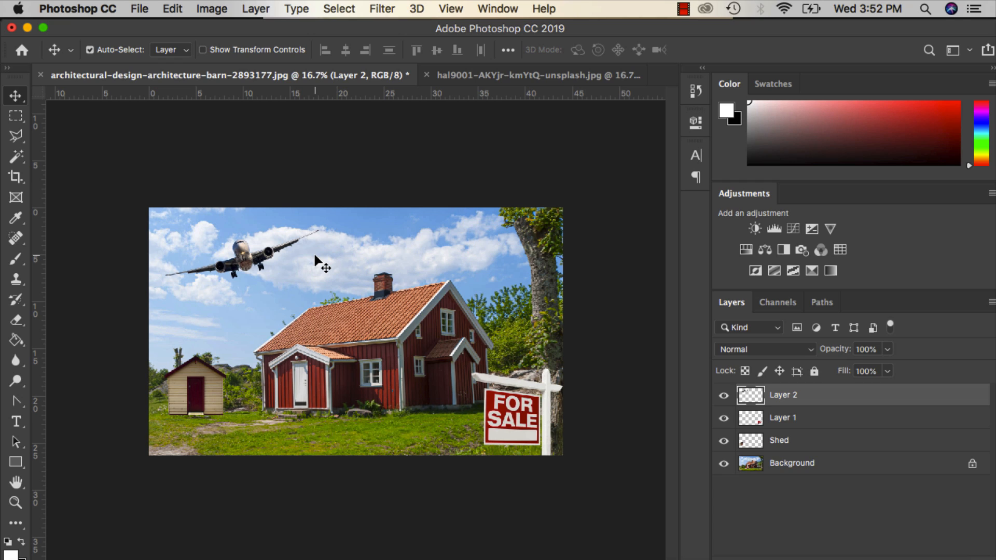
# Step: Rename the airplane's layer "airplane" and the sign's layer "for sale"
pyautogui.doubleClick(786, 395)
pyautogui.write('airplane')
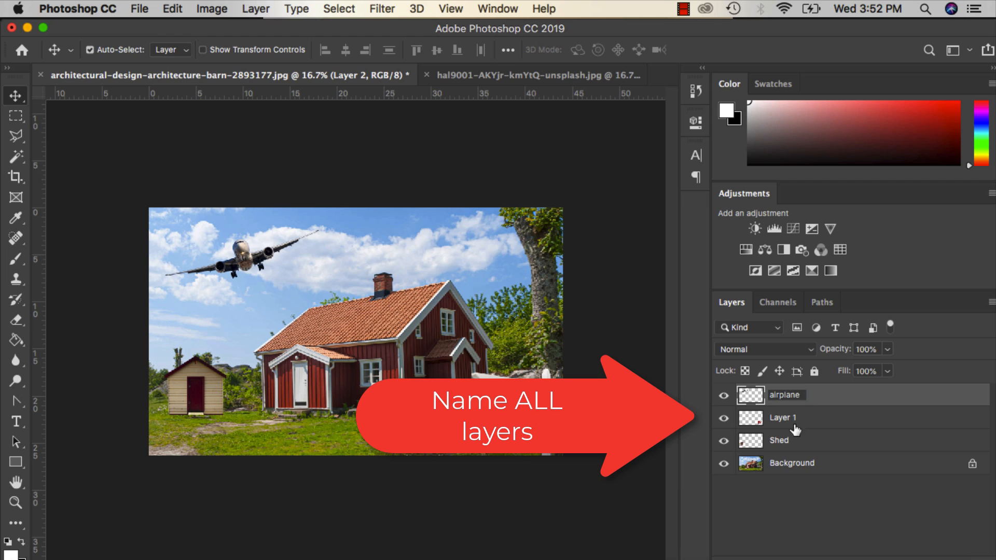
pyautogui.press('Return')
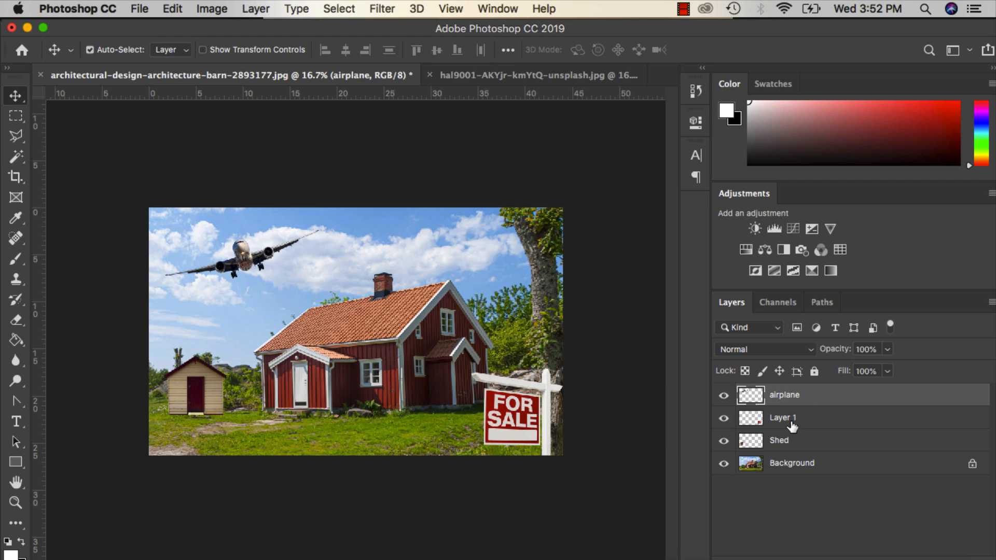
pyautogui.doubleClick(789, 418)
pyautogui.write('for sale')
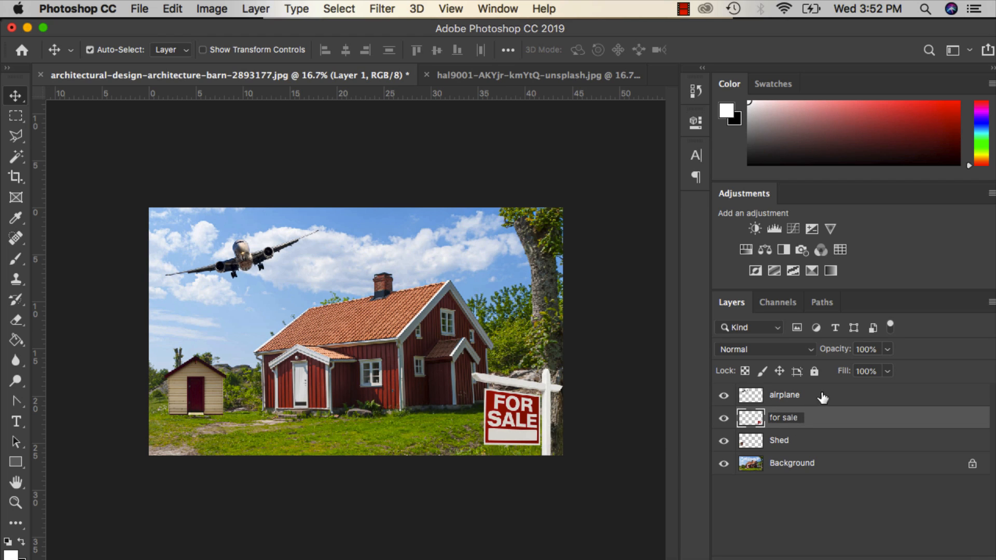
pyautogui.press('Return')
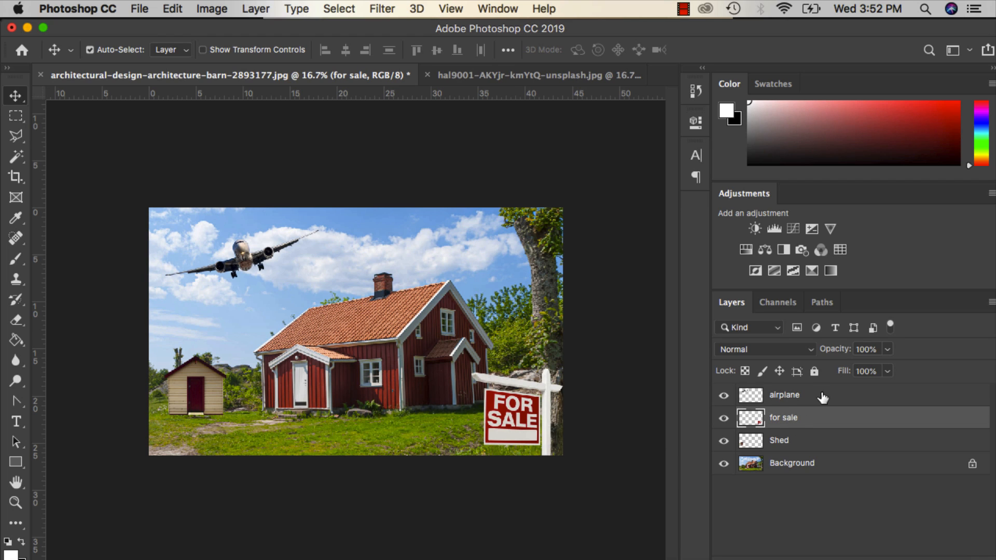